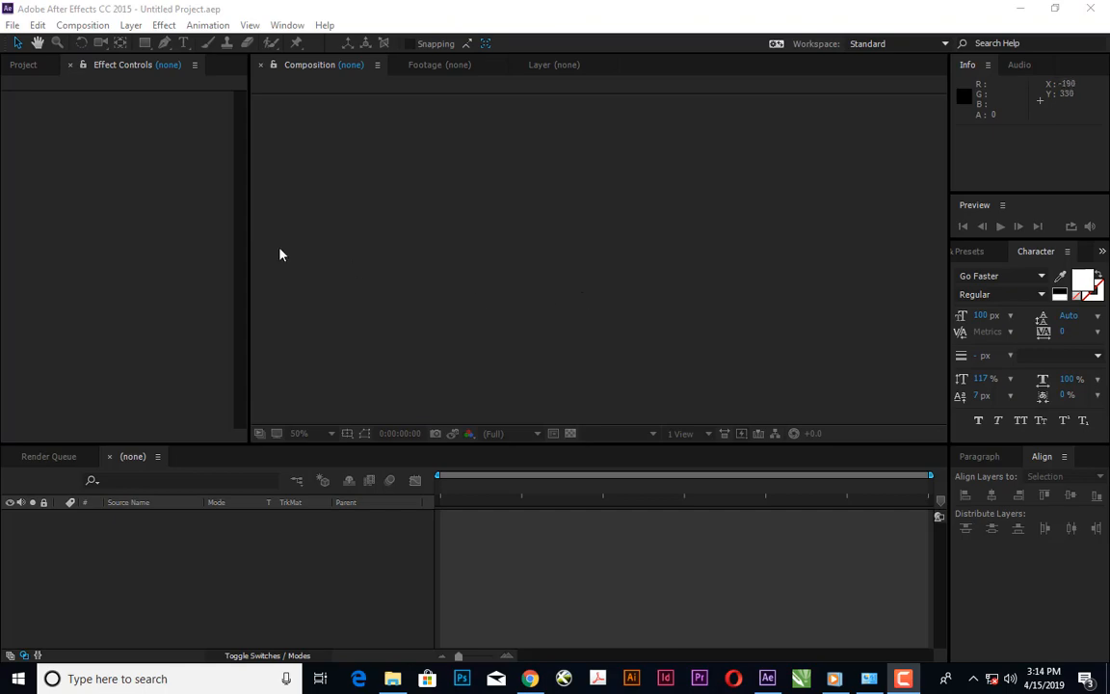
Create a new composition using the HDV/HDTV 720 25 preset.
{"action": "left_click", "coordinate": [82, 26]}
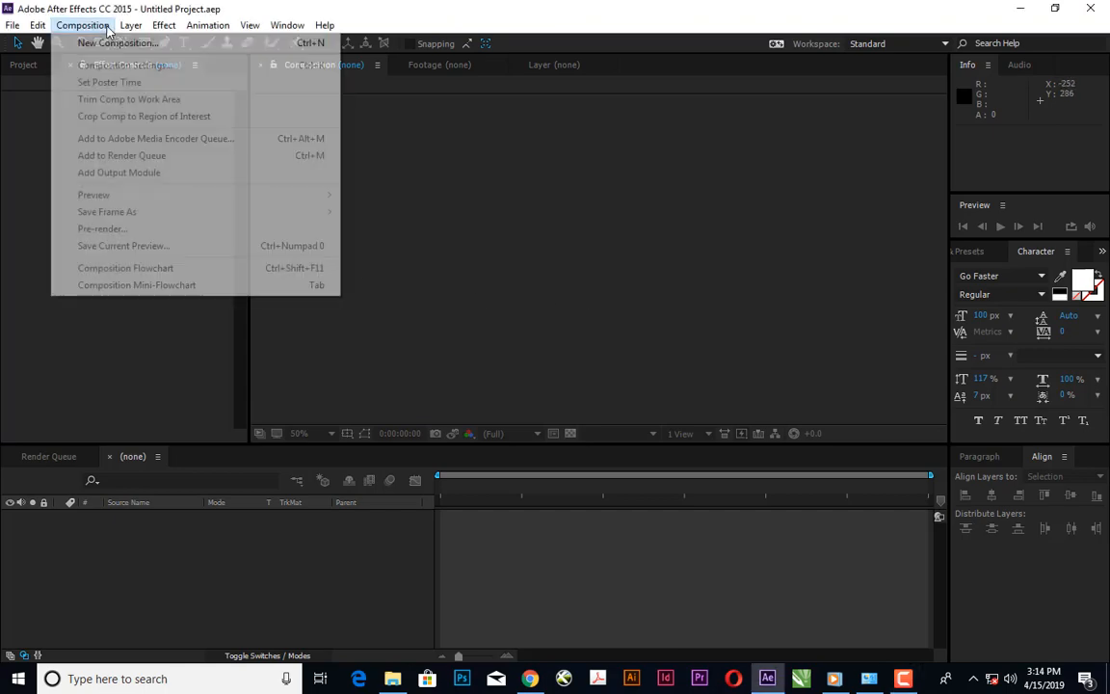
{"action": "left_click", "coordinate": [104, 42]}
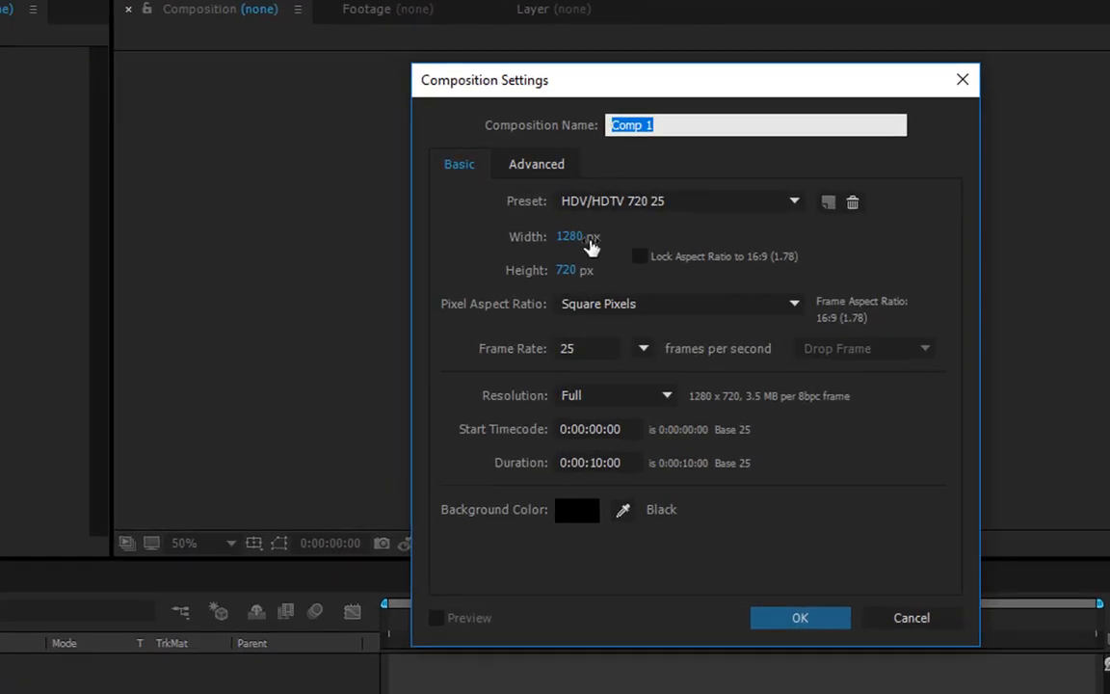
{"action": "left_click", "coordinate": [679, 200]}
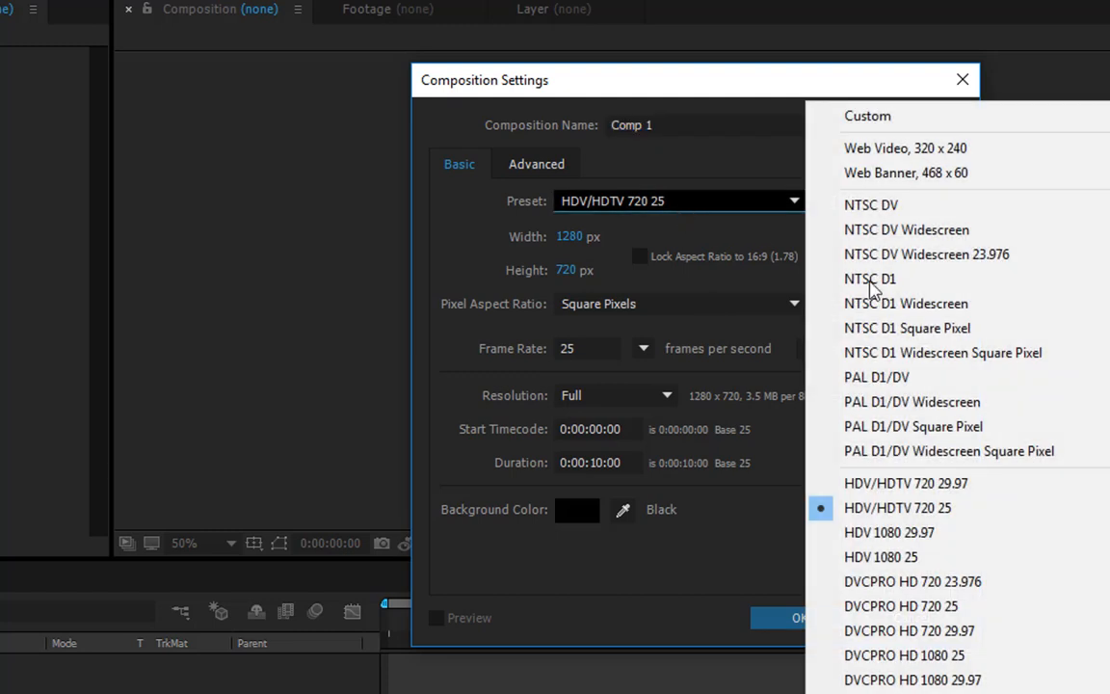
{"action": "left_click", "coordinate": [909, 514]}
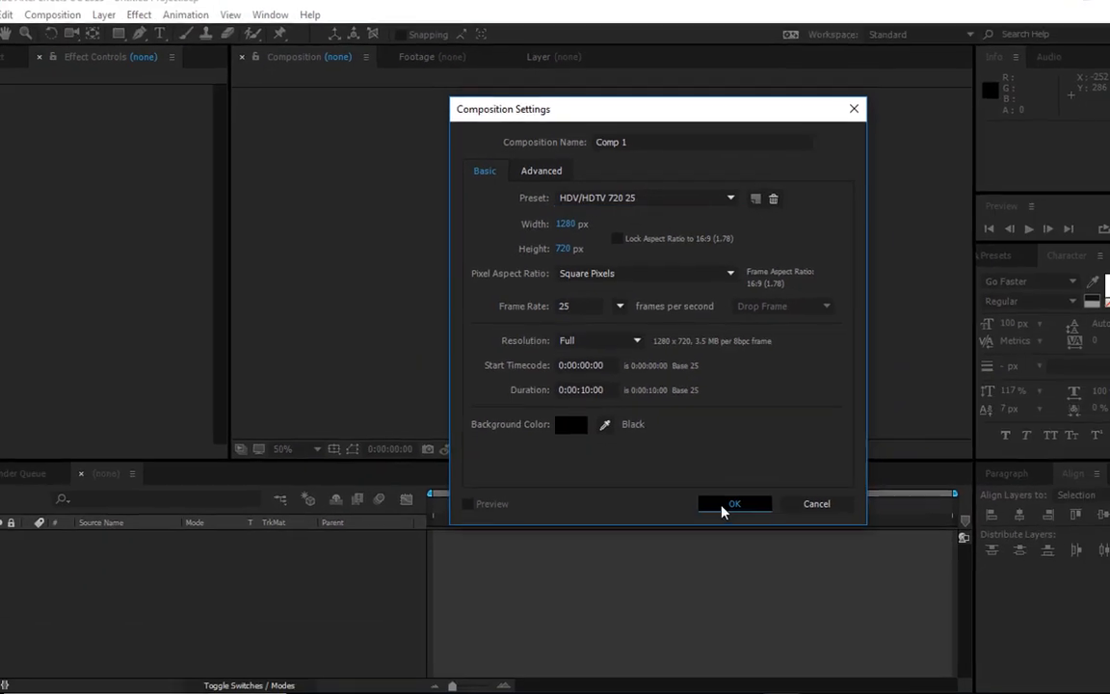
{"action": "left_click", "coordinate": [781, 618]}
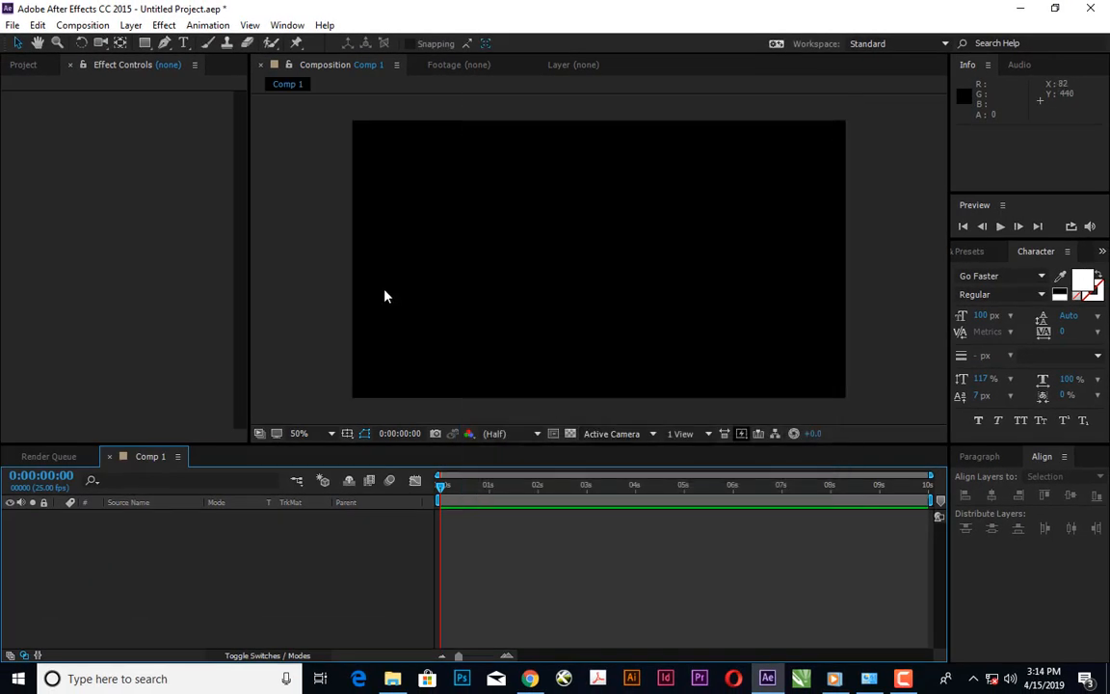
Add a new text layer to the composition and set its font to Helvetica.
{"action": "right_click", "coordinate": [235, 547]}
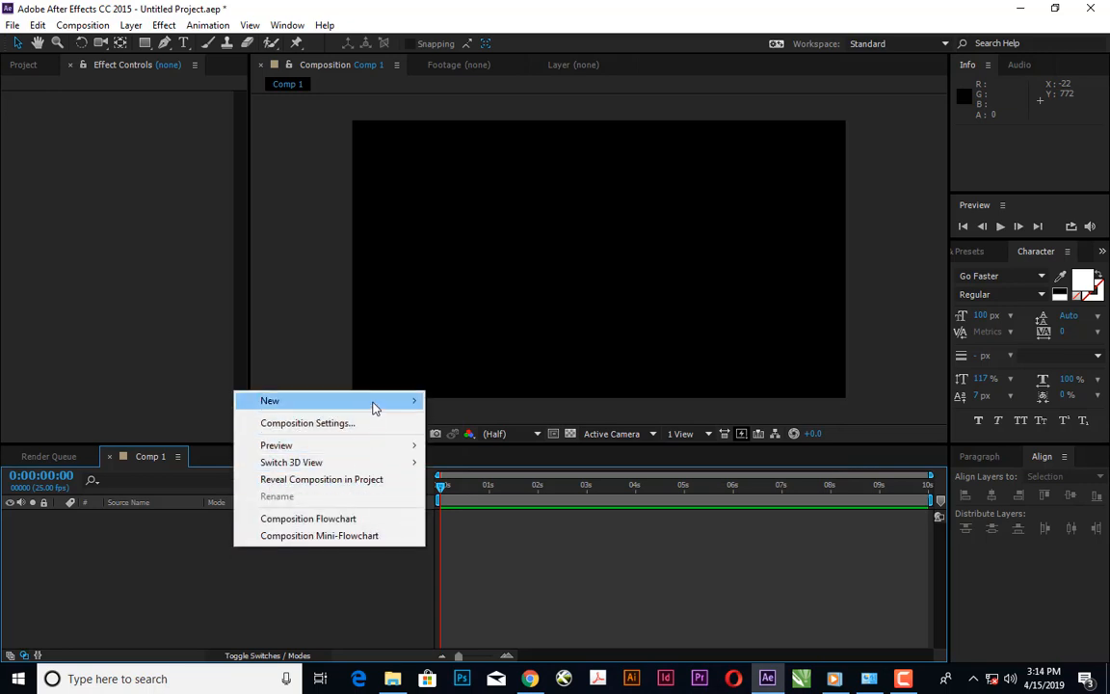
{"action": "mouse_move", "coordinate": [375, 405]}
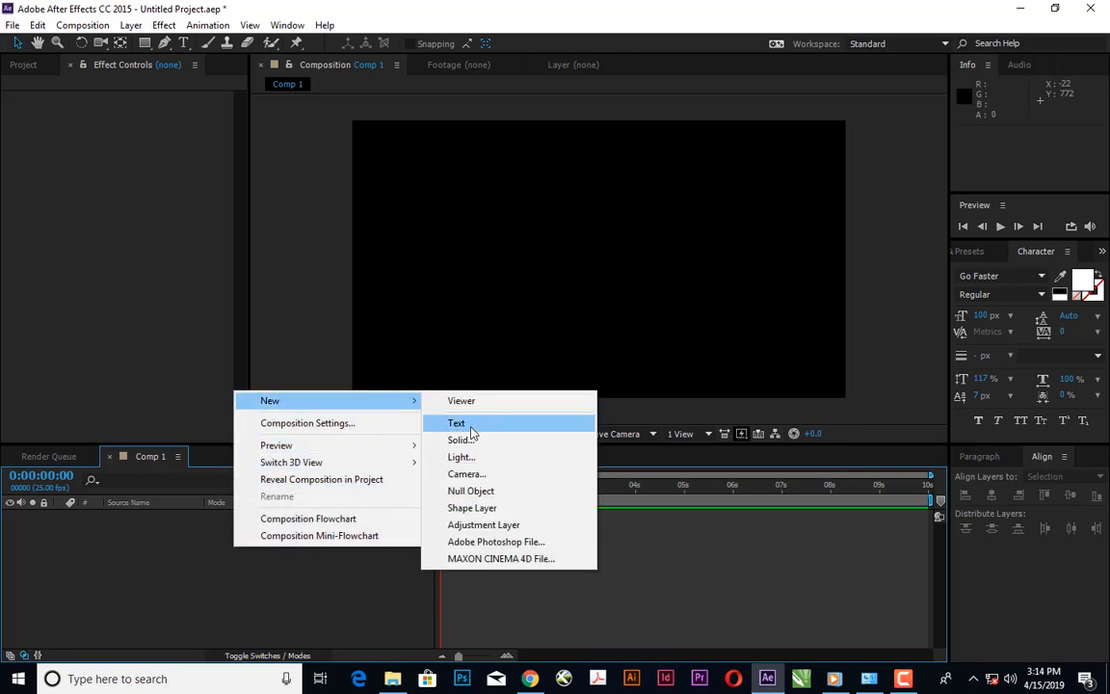
{"action": "left_click", "coordinate": [471, 432]}
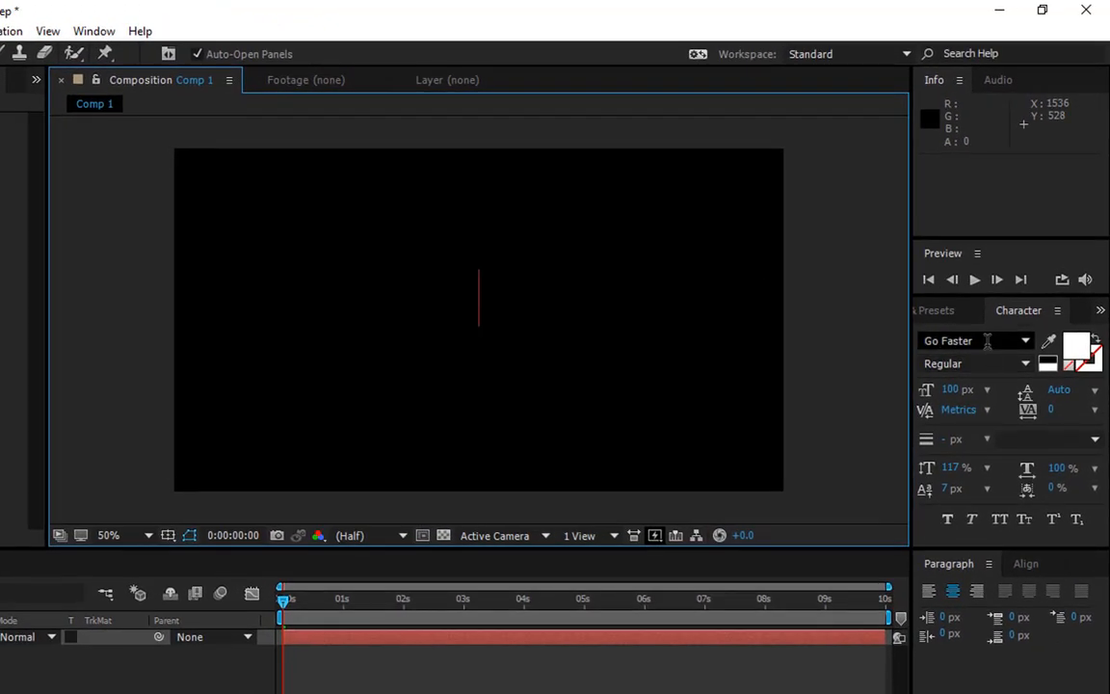
{"action": "left_click", "coordinate": [1010, 279]}
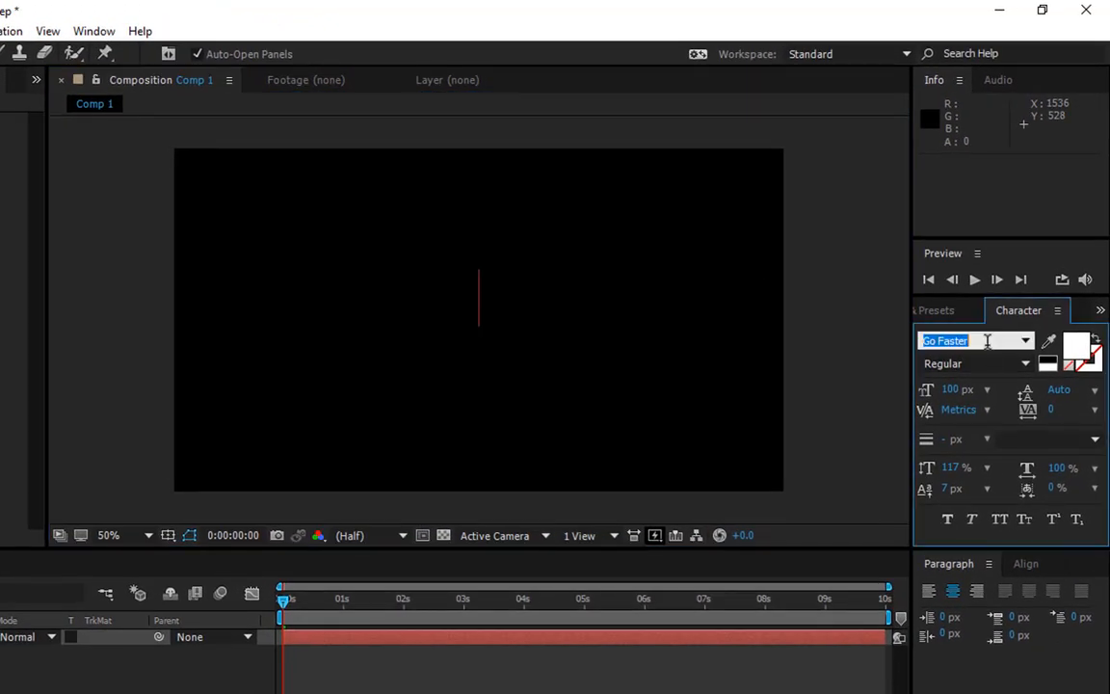
{"action": "type", "text": "HelvCondensed"}
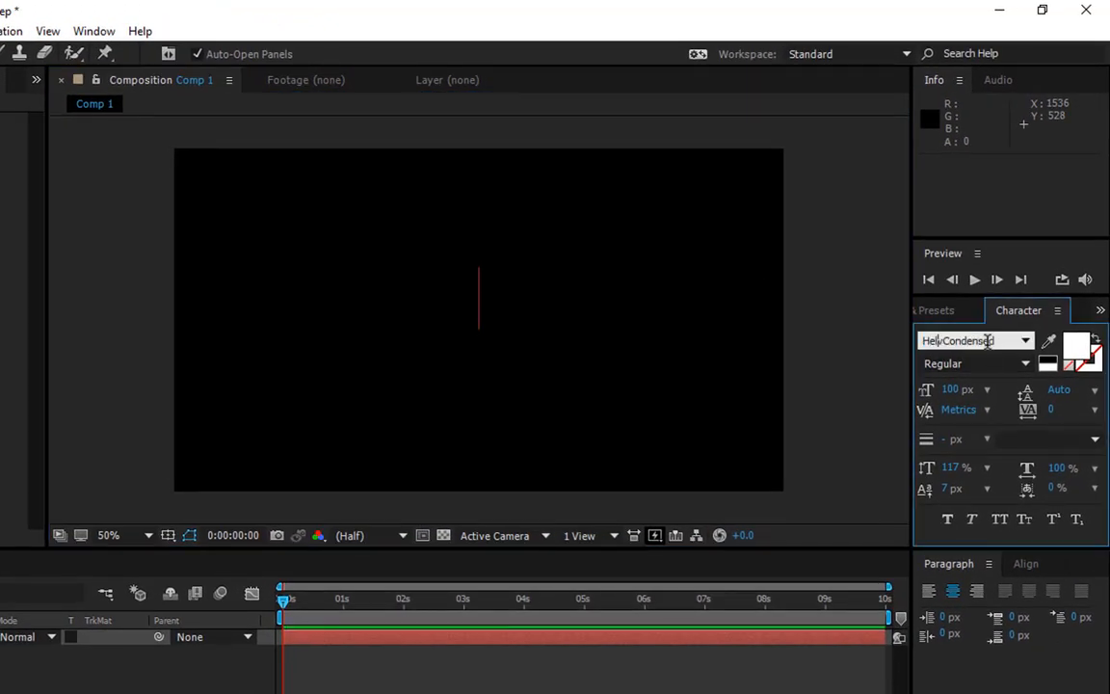
{"action": "key", "text": "Return"}
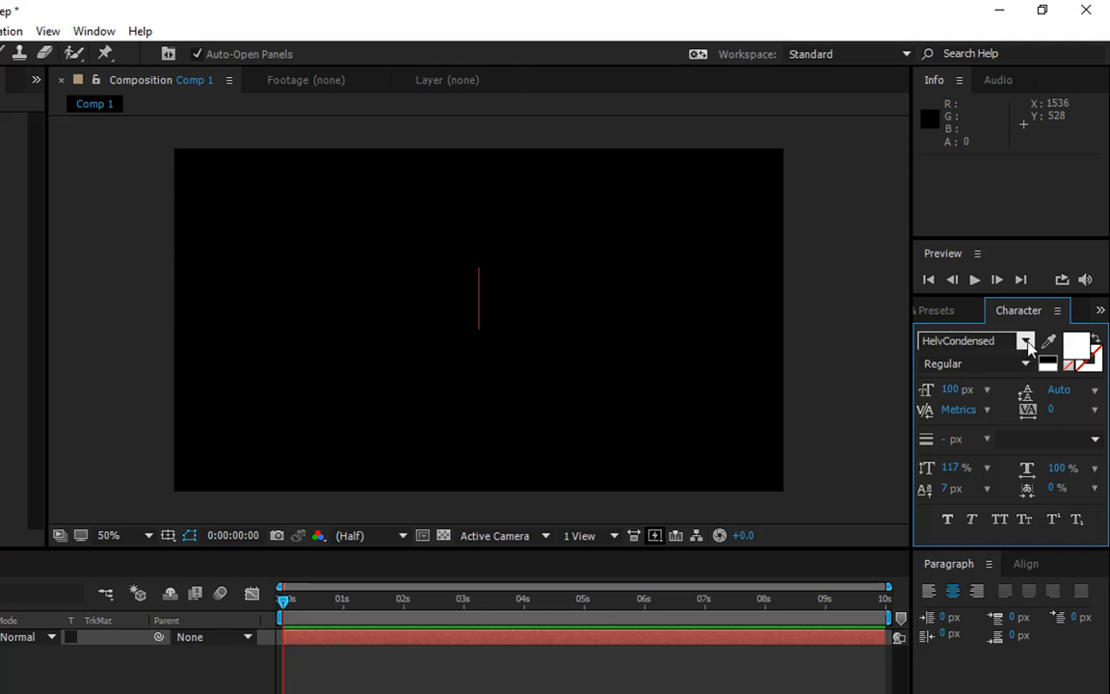
{"action": "left_click", "coordinate": [1027, 342]}
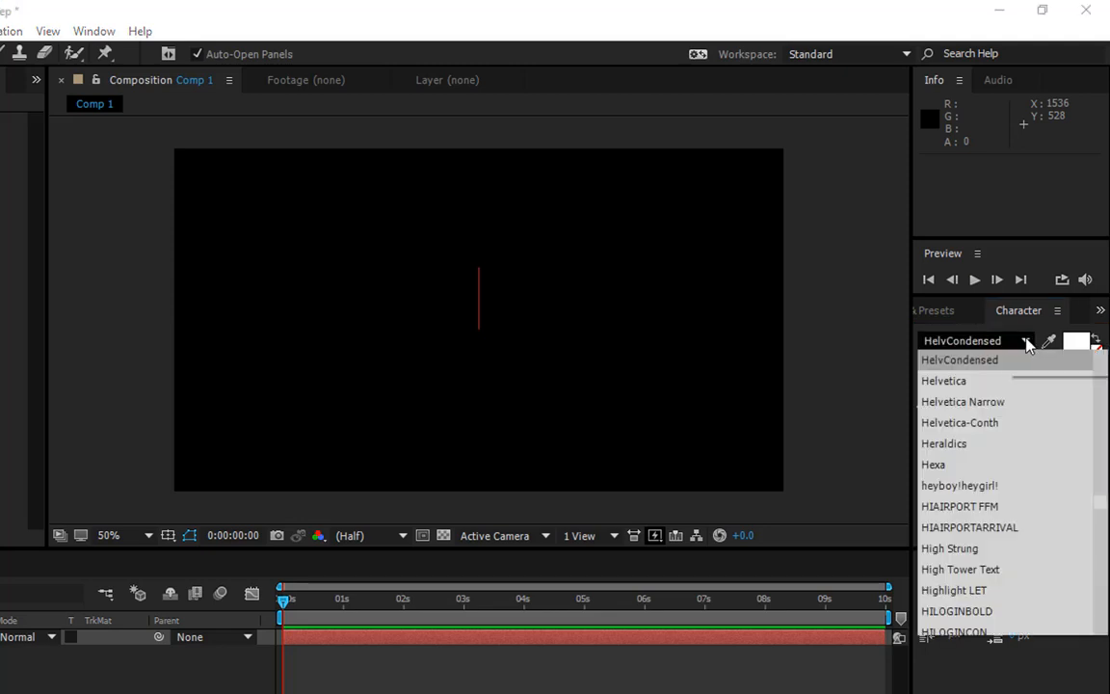
{"action": "left_click", "coordinate": [990, 384]}
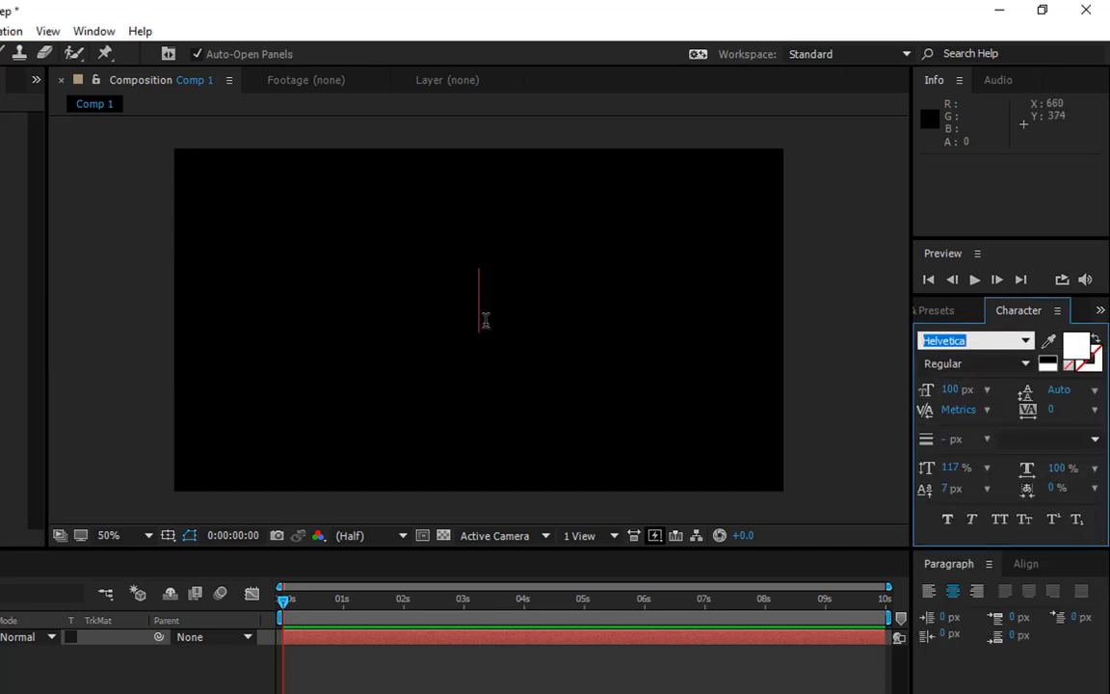
Enter the brand owner's first name in capital letters as the title text.
{"action": "left_click", "coordinate": [482, 320]}
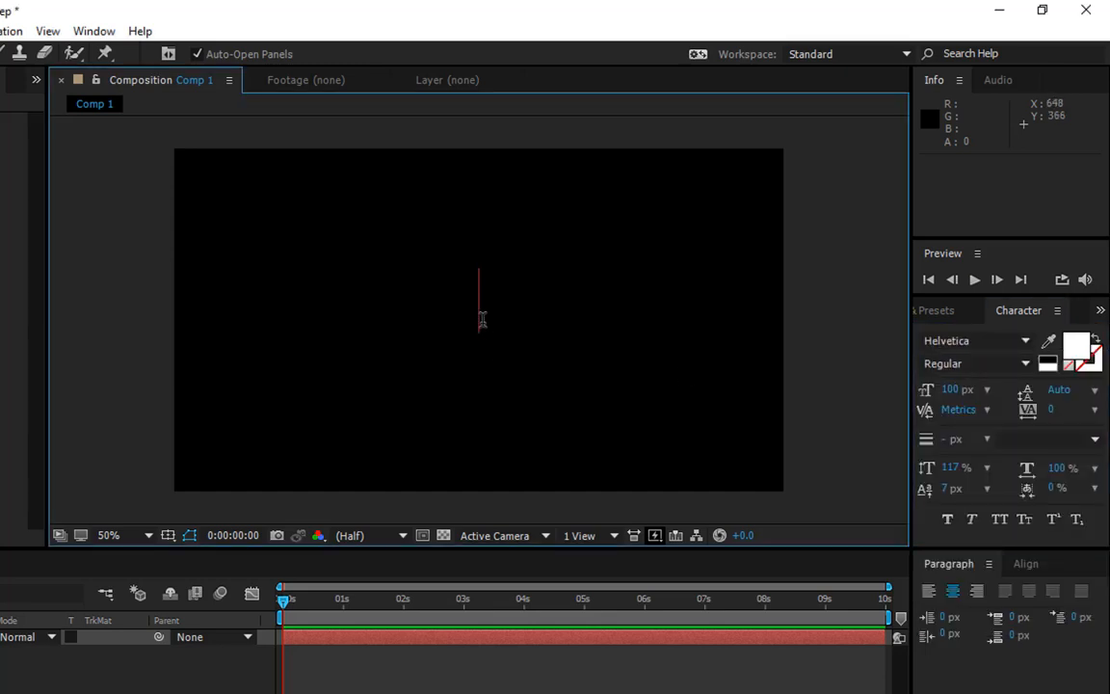
{"action": "type", "text": "a"}
{"action": "key", "text": "BackSpace"}
{"action": "type", "text": "AHMAD"}
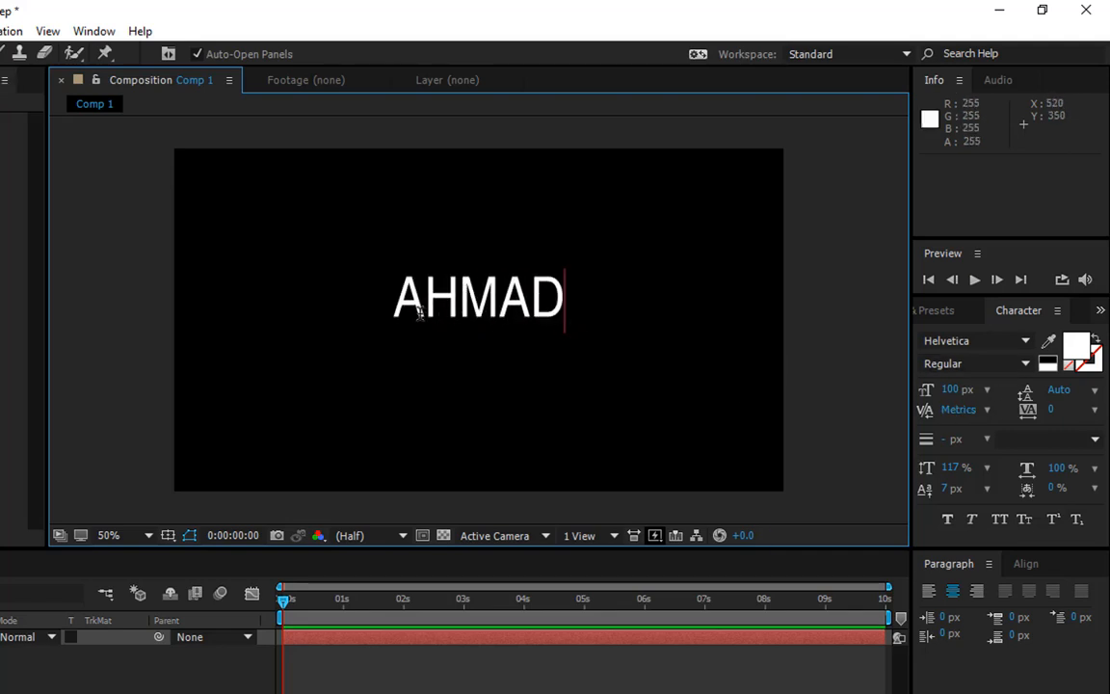
Change only the title's first letter to the Go Faster font.
{"action": "left_click_drag", "start_coordinate": [391, 301], "coordinate": [428, 301]}
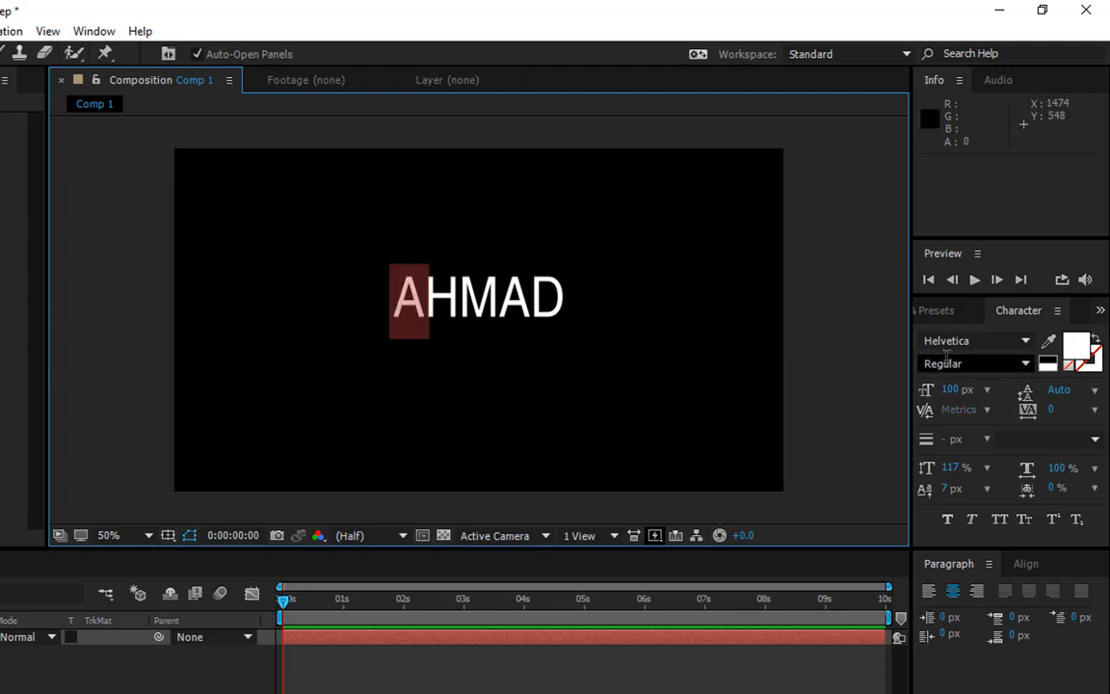
{"action": "left_click", "coordinate": [973, 340]}
{"action": "type", "text": "Go Faster"}
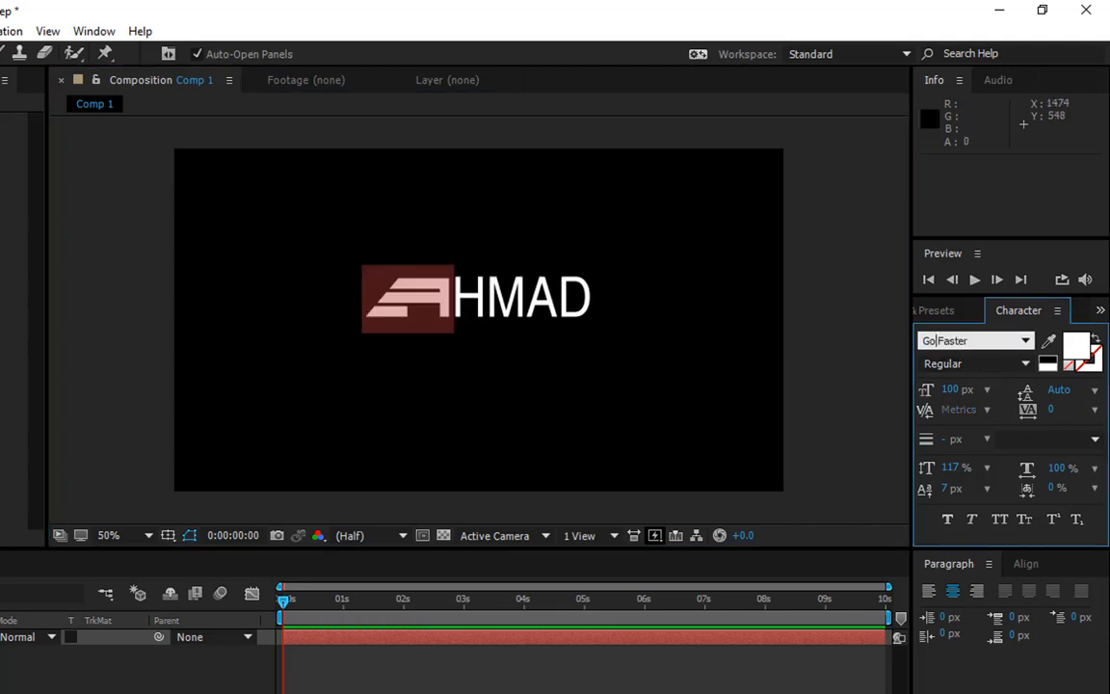
{"action": "key", "text": "Return"}
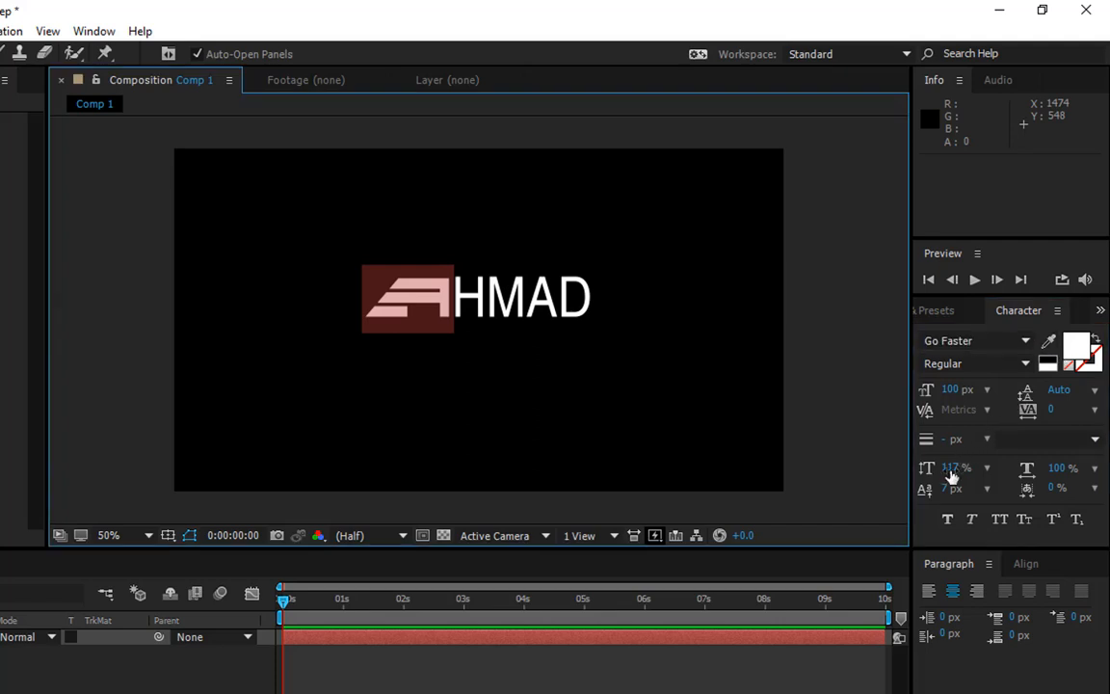
Set the vertical scale of the title's first letter to 124% and finish editing the text.
{"action": "left_click", "coordinate": [955, 468]}
{"action": "key", "text": "Up"}
{"action": "key", "text": "Up"}
{"action": "key", "text": "Up"}
{"action": "key", "text": "Up"}
{"action": "key", "text": "Up"}
{"action": "key", "text": "Up"}
{"action": "key", "text": "Up"}
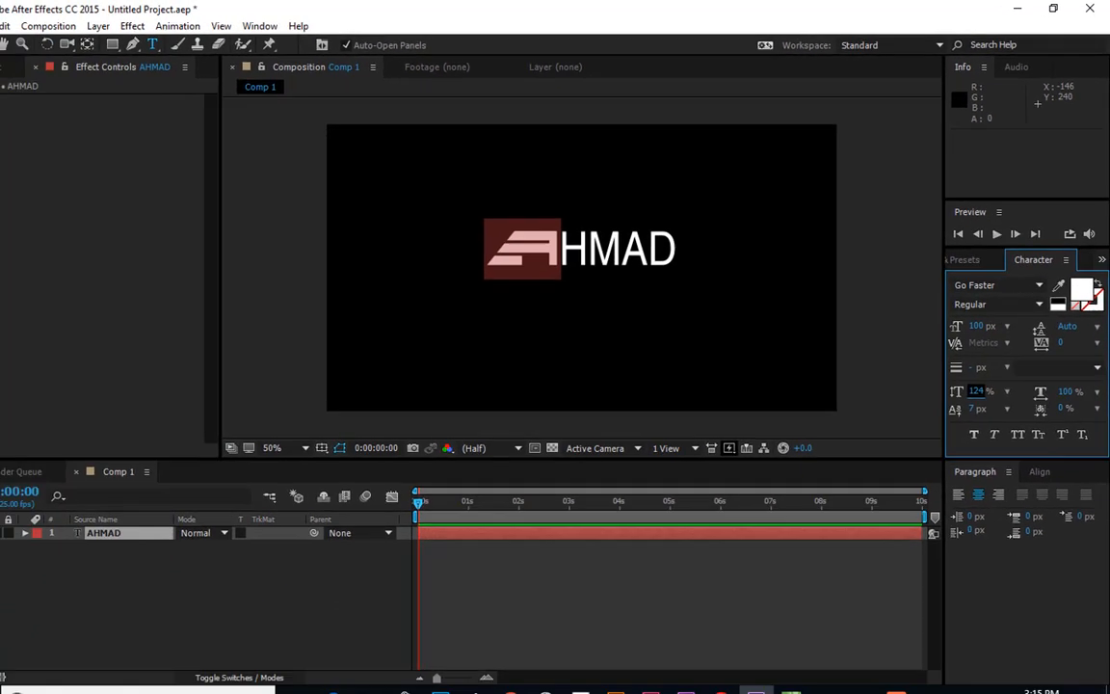
{"action": "left_click", "coordinate": [17, 44]}
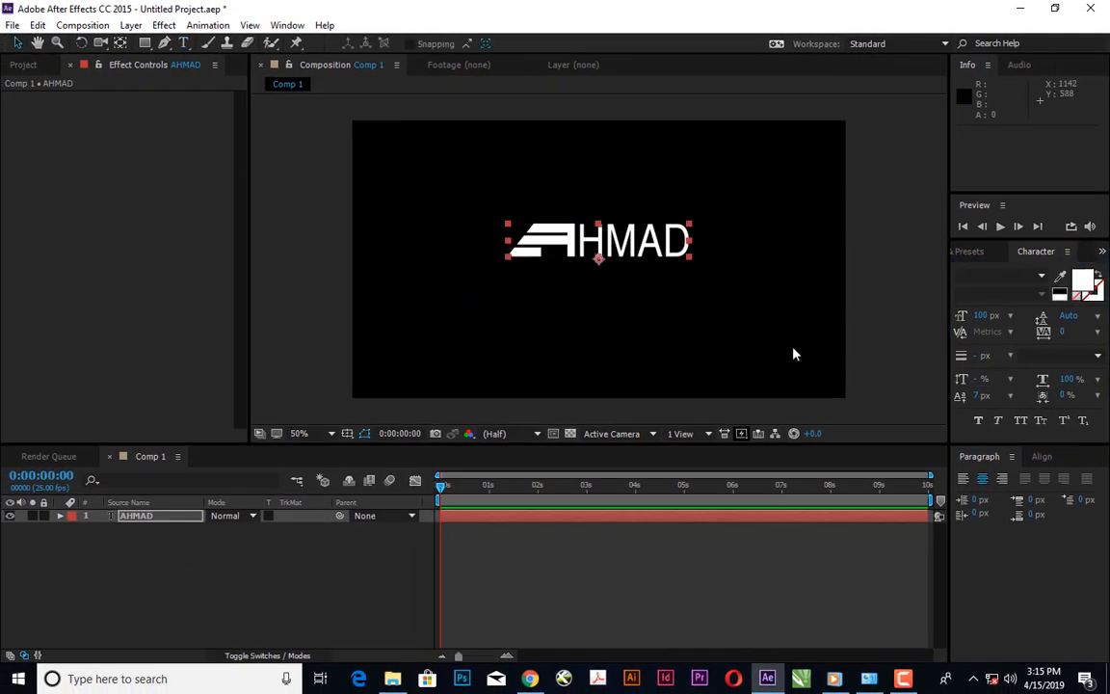
Center the title layer horizontally and vertically in the composition.
{"action": "left_click", "coordinate": [1042, 457]}
{"action": "key", "text": "Caps_Lock"}
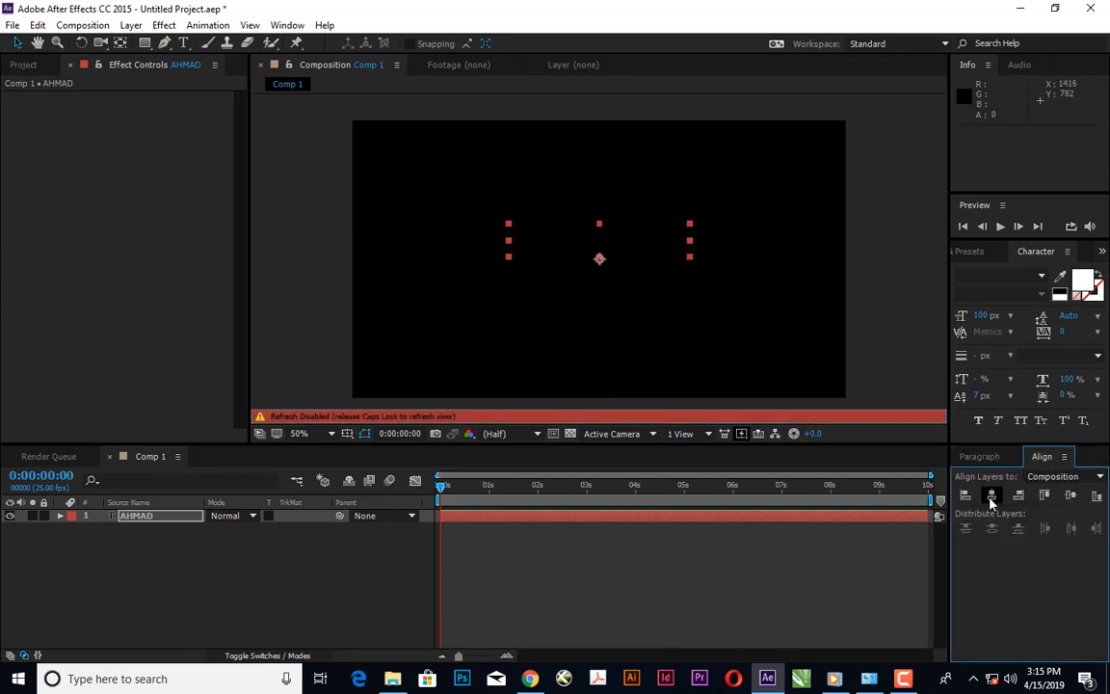
{"action": "key", "text": "Caps_Lock"}
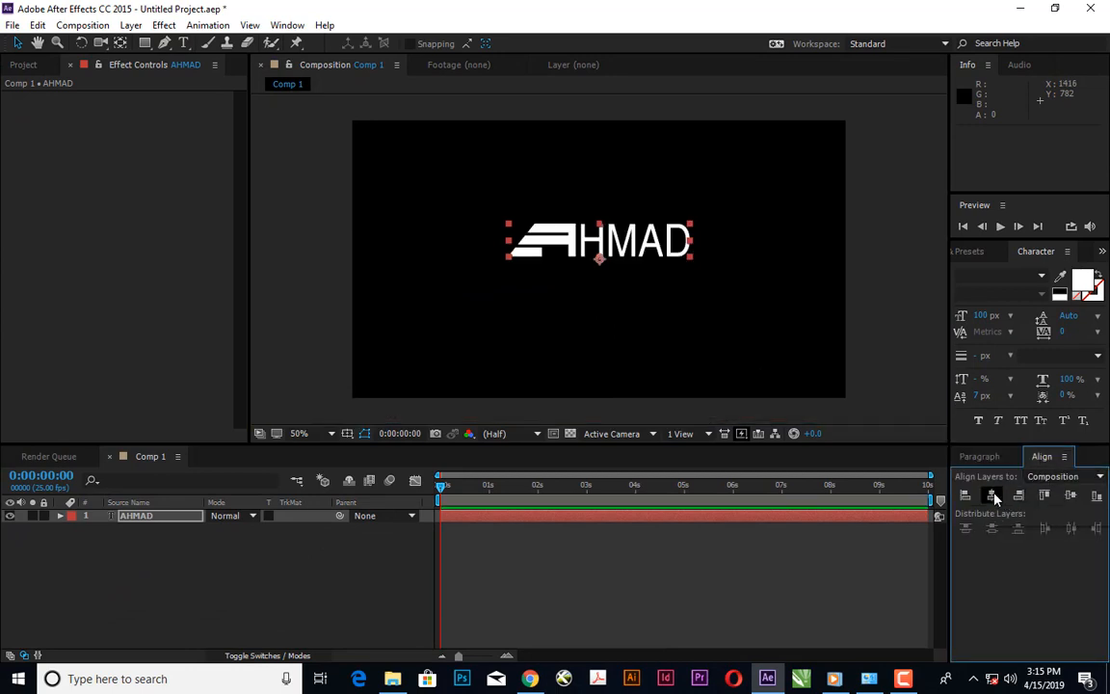
{"action": "left_click", "coordinate": [1069, 496]}
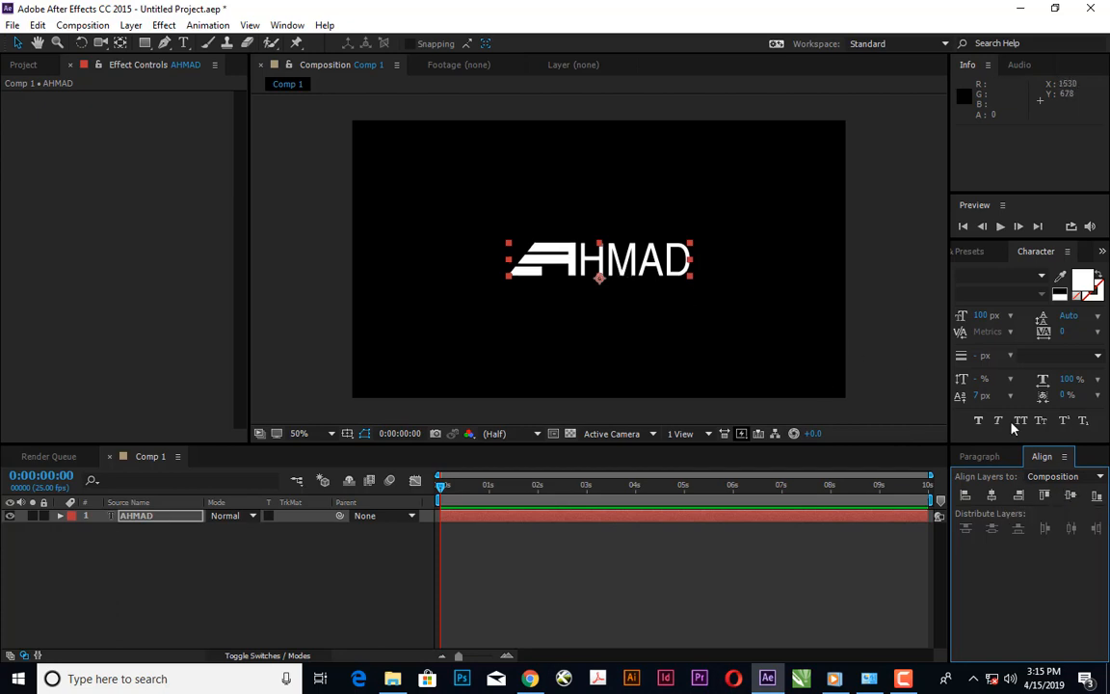
Add a second text layer reading CREATIONZ.
{"action": "right_click", "coordinate": [189, 595]}
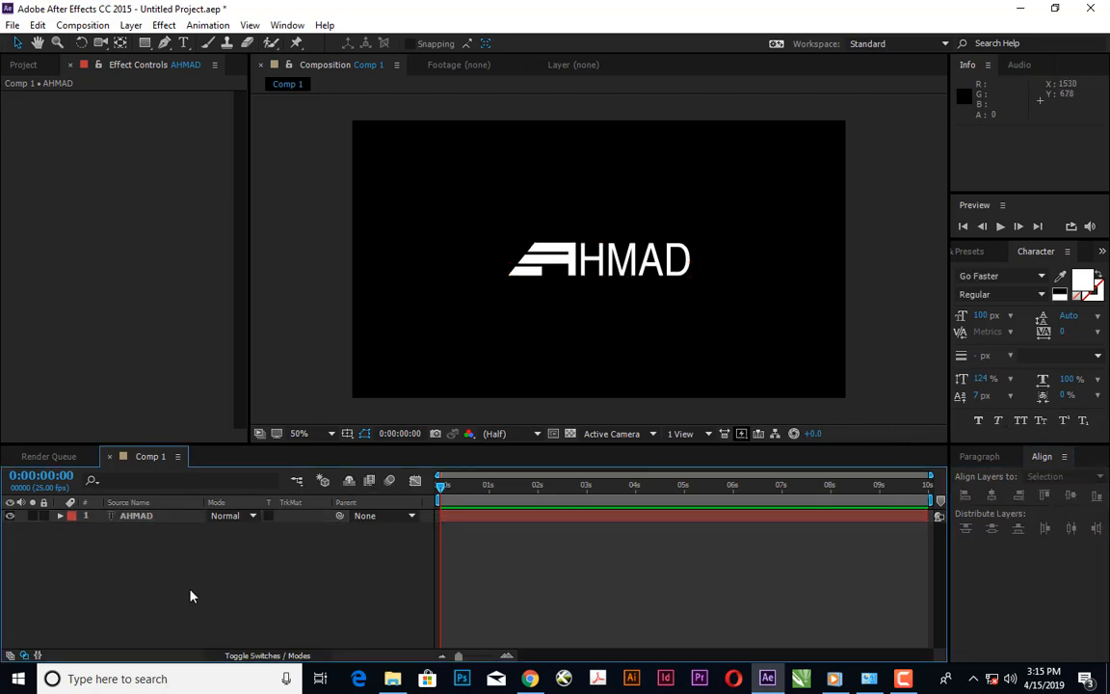
{"action": "mouse_move", "coordinate": [384, 448]}
{"action": "left_click", "coordinate": [432, 466]}
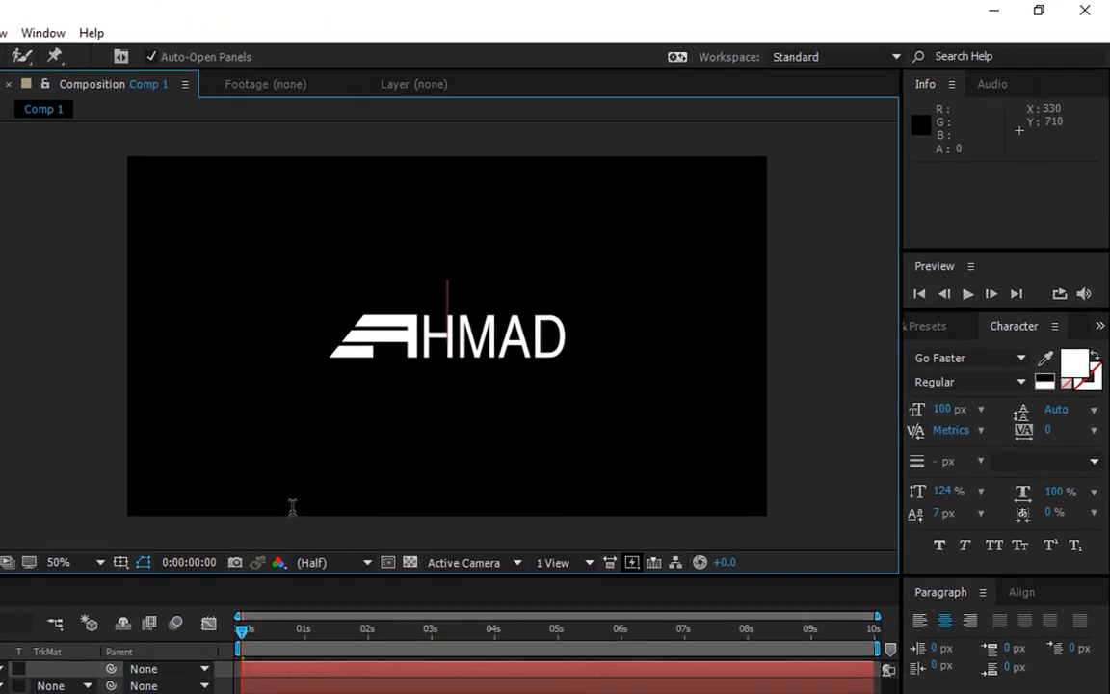
{"action": "type", "text": "CREATIONS"}
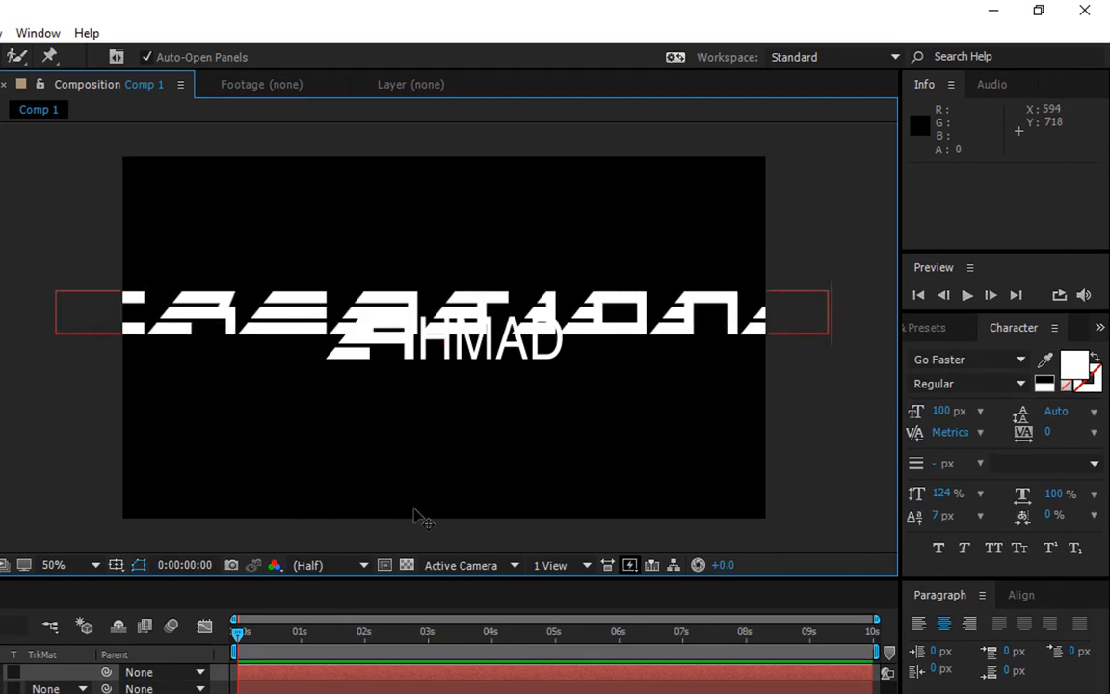
Change the font of the whole CREATIONZ text to TYPOGRAPH PRO.
{"action": "key", "text": "ctrl+a"}
{"action": "left_click", "coordinate": [979, 360]}
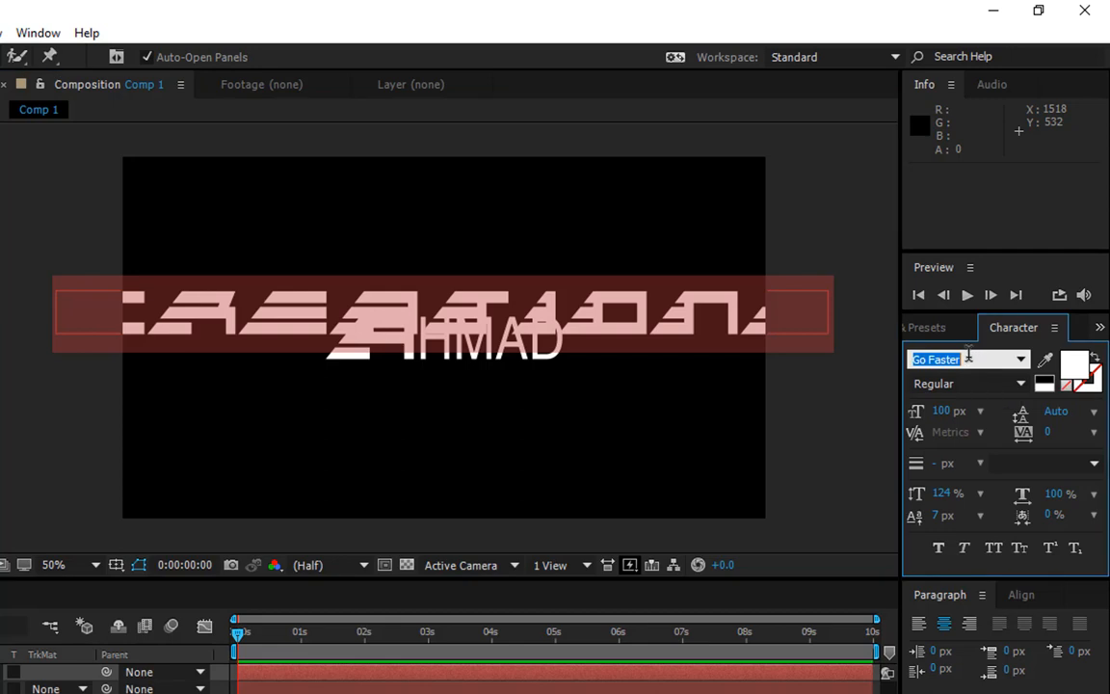
{"action": "type", "text": "Ty"}
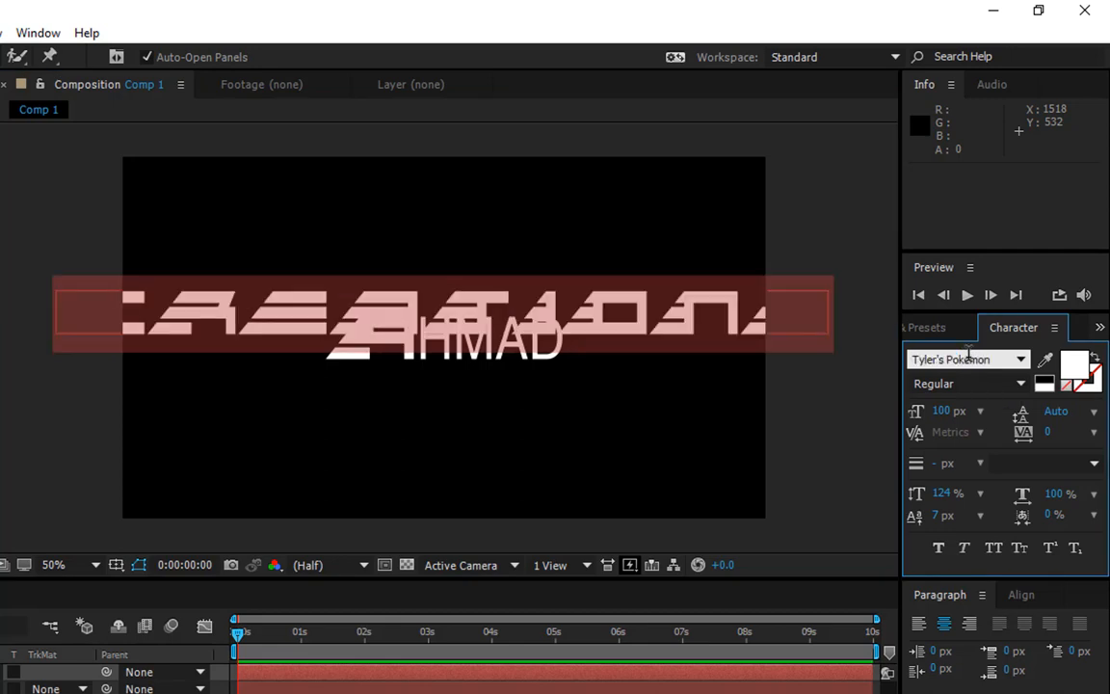
{"action": "type", "text": "po"}
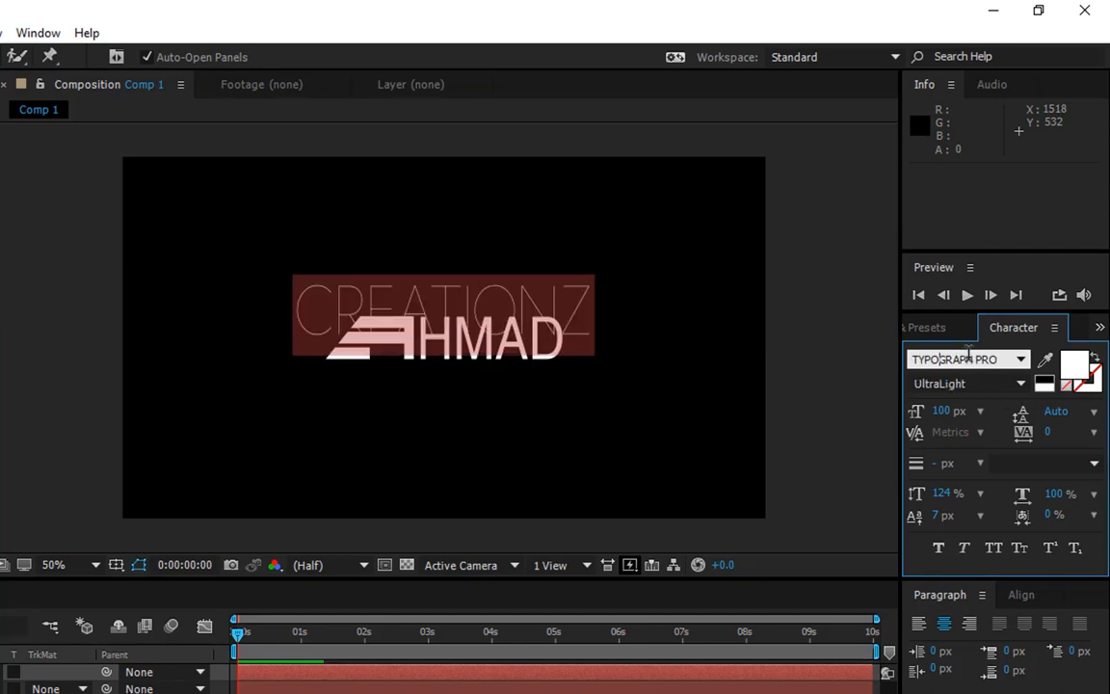
{"action": "key", "text": "Return"}
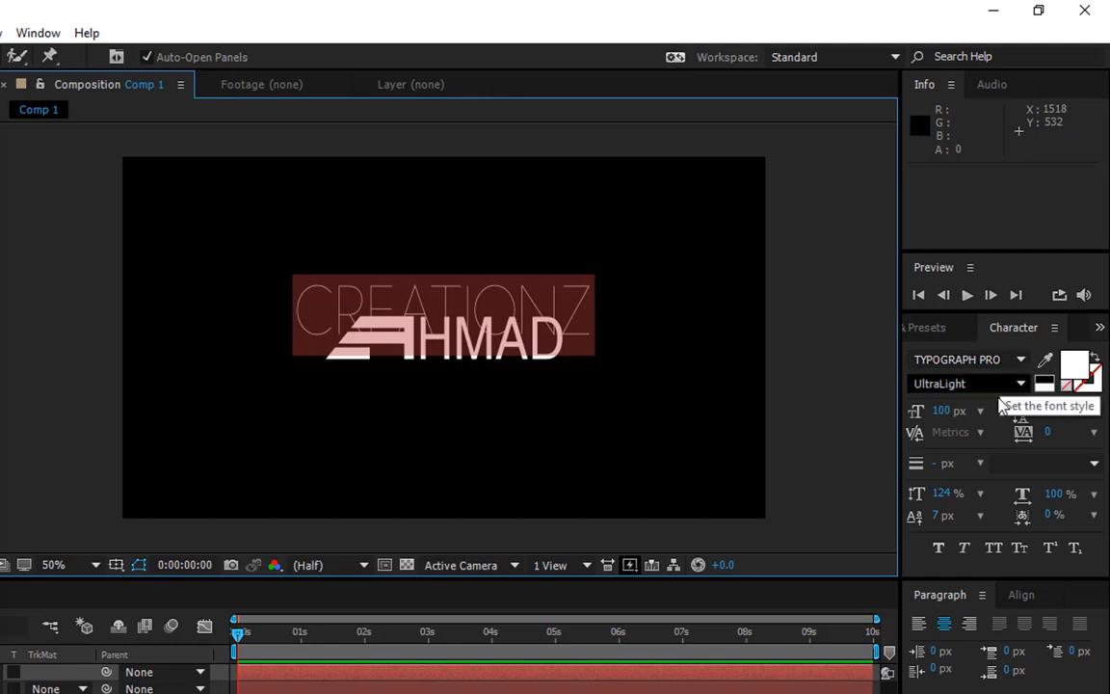
Set the CREATIONZ text to a font size of 50 px with a tracking of 19, and finish editing it.
{"action": "left_click", "coordinate": [946, 413]}
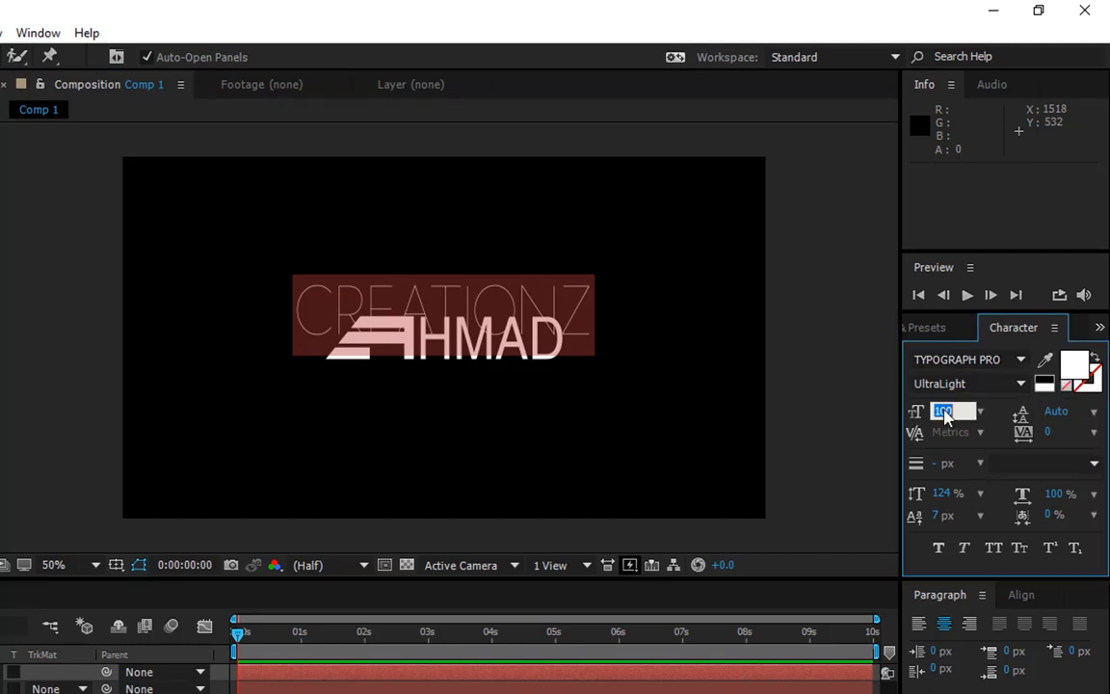
{"action": "type", "text": "50"}
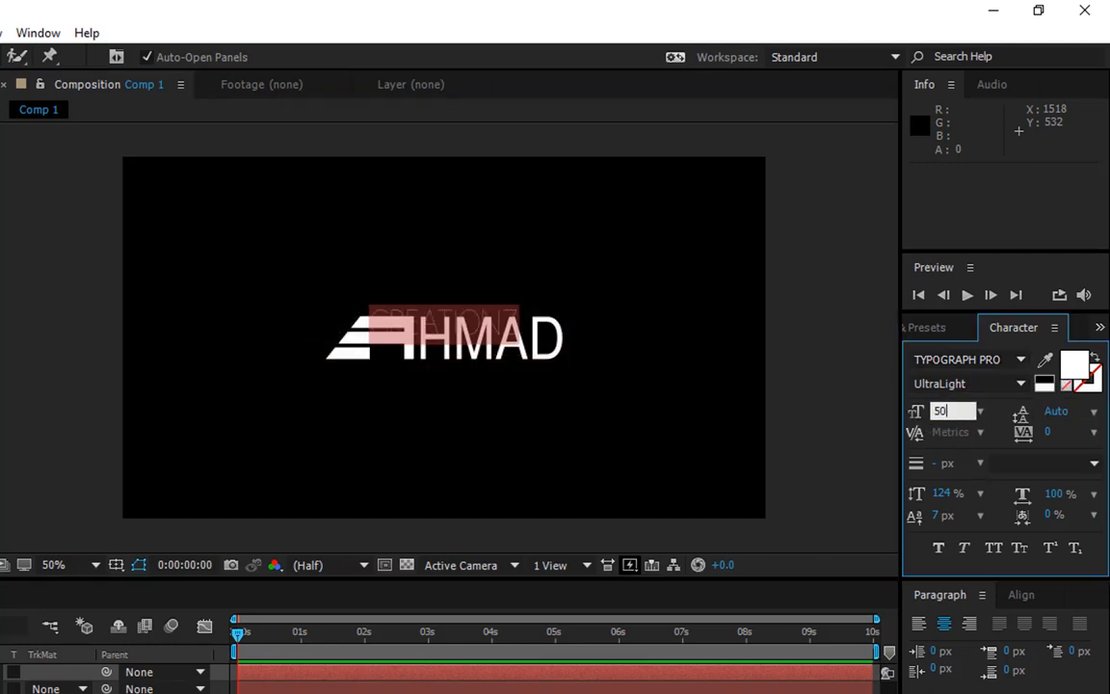
{"action": "key", "text": "Return"}
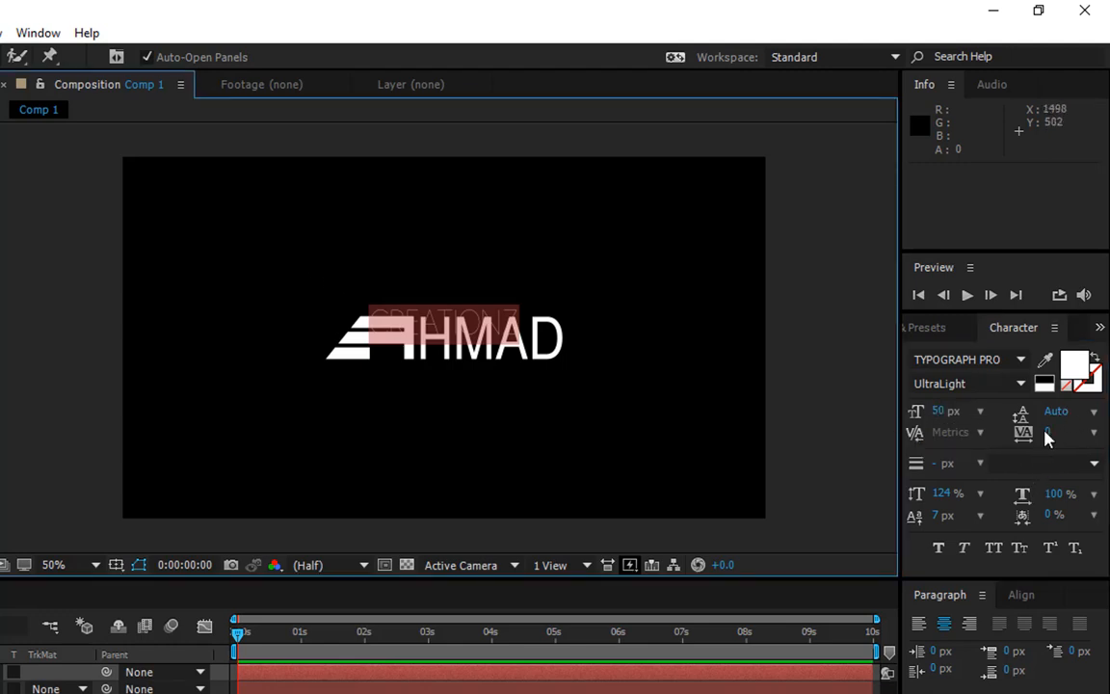
{"action": "left_click_drag", "start_coordinate": [1046, 431], "coordinate": [1072, 432]}
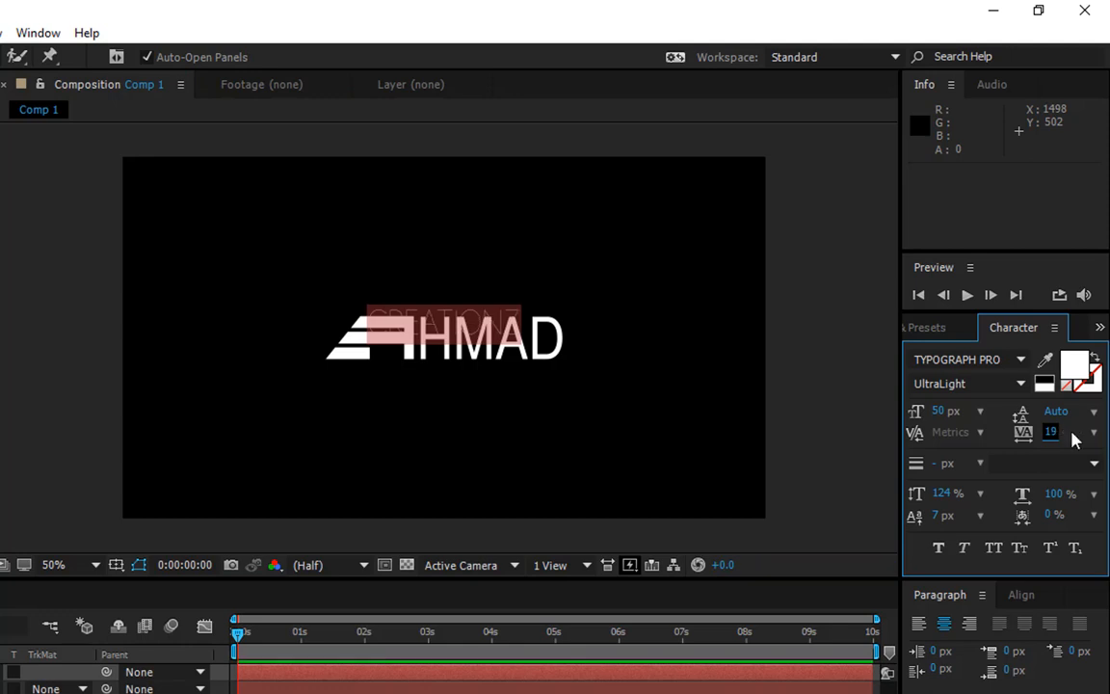
{"action": "key", "text": "v"}
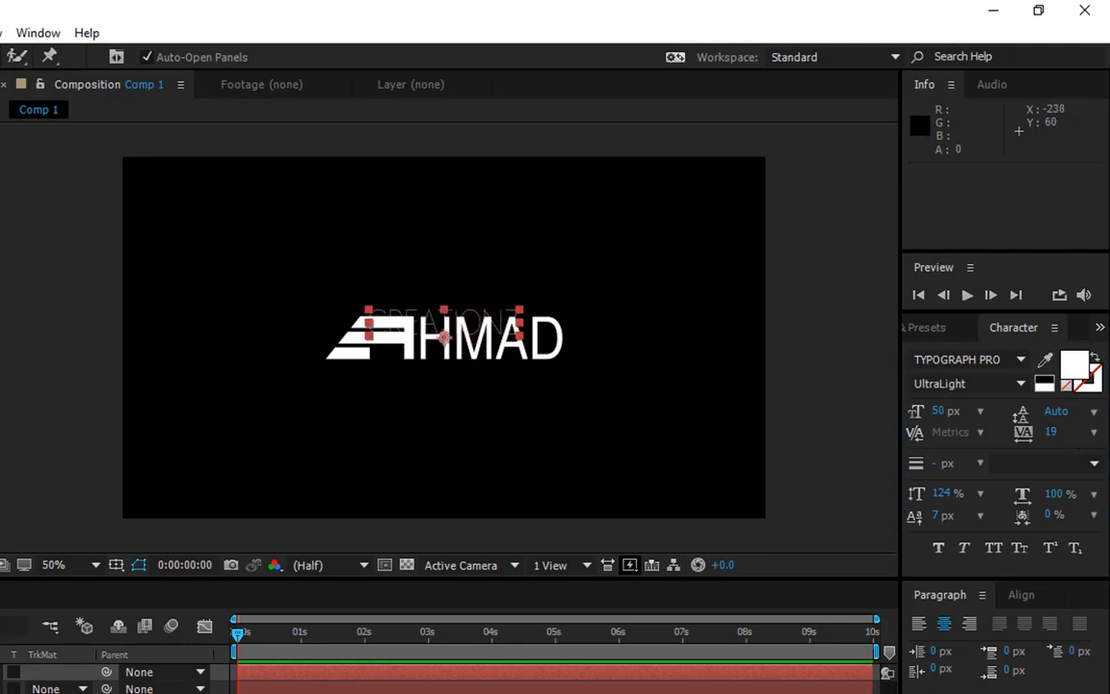
Place the CREATIONZ text just below the title at position 640, 476 and widen its tracking to 412.
{"action": "left_click_drag", "start_coordinate": [478, 332], "coordinate": [436, 379]}
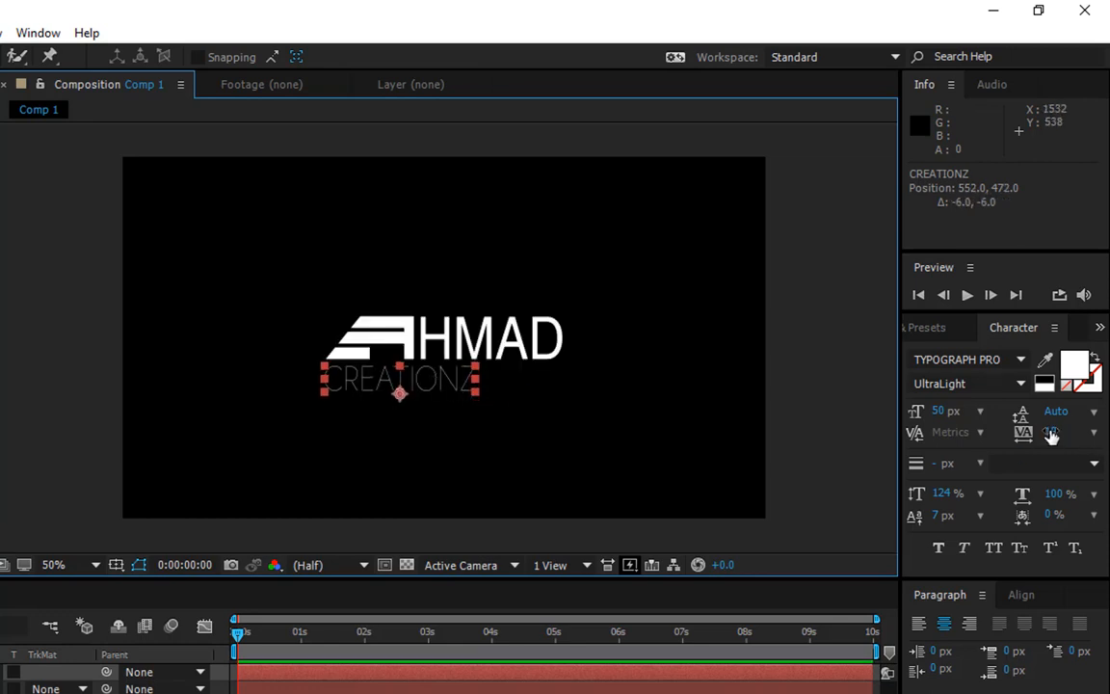
{"action": "left_click_drag", "start_coordinate": [1050, 436], "coordinate": [1105, 436]}
{"action": "left_click_drag", "start_coordinate": [377, 392], "coordinate": [419, 386]}
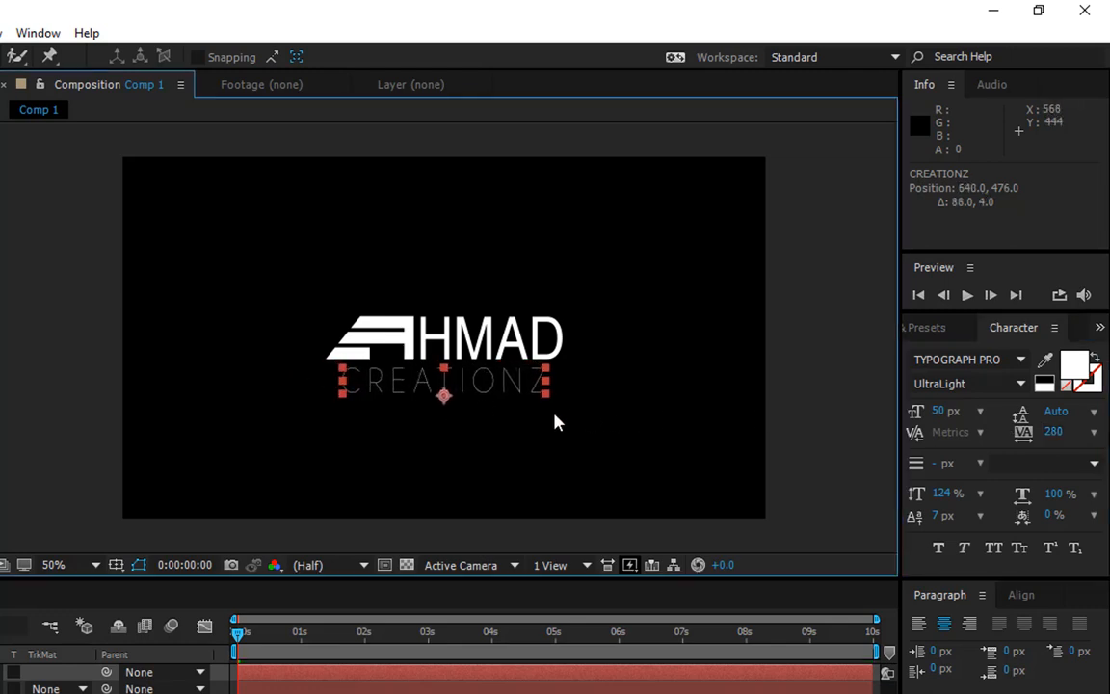
{"action": "left_click_drag", "start_coordinate": [1053, 438], "coordinate": [1079, 431]}
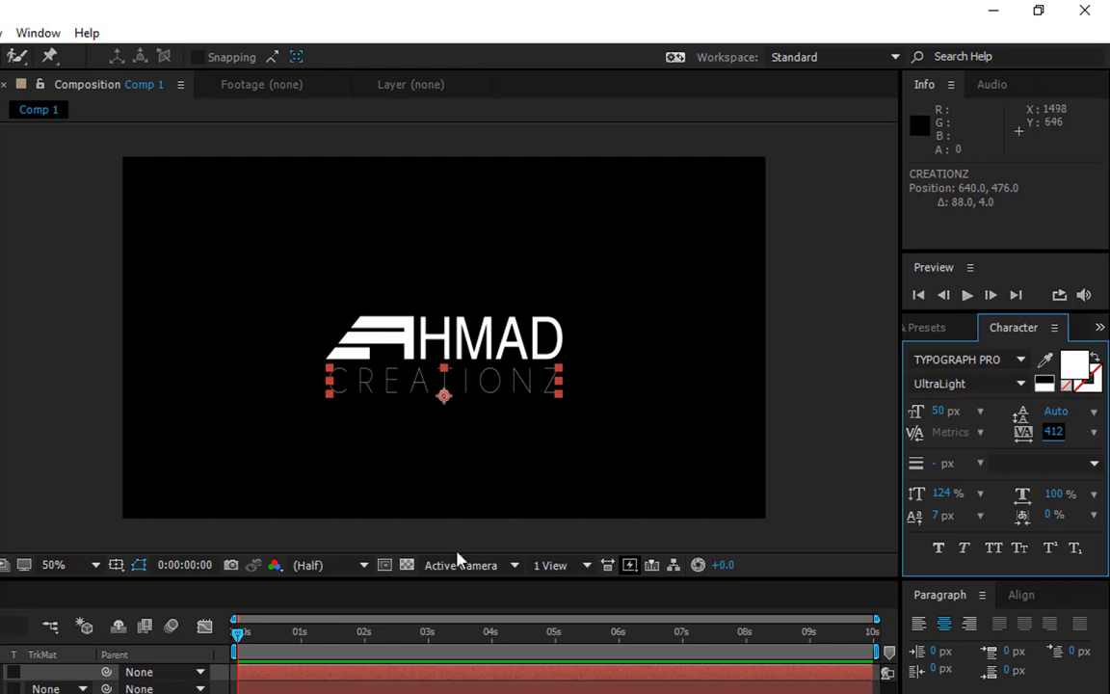
Nudge the title and CREATIONZ text layers slightly upward together, leaving both deselected.
{"action": "left_click", "coordinate": [380, 318], "text": "shift"}
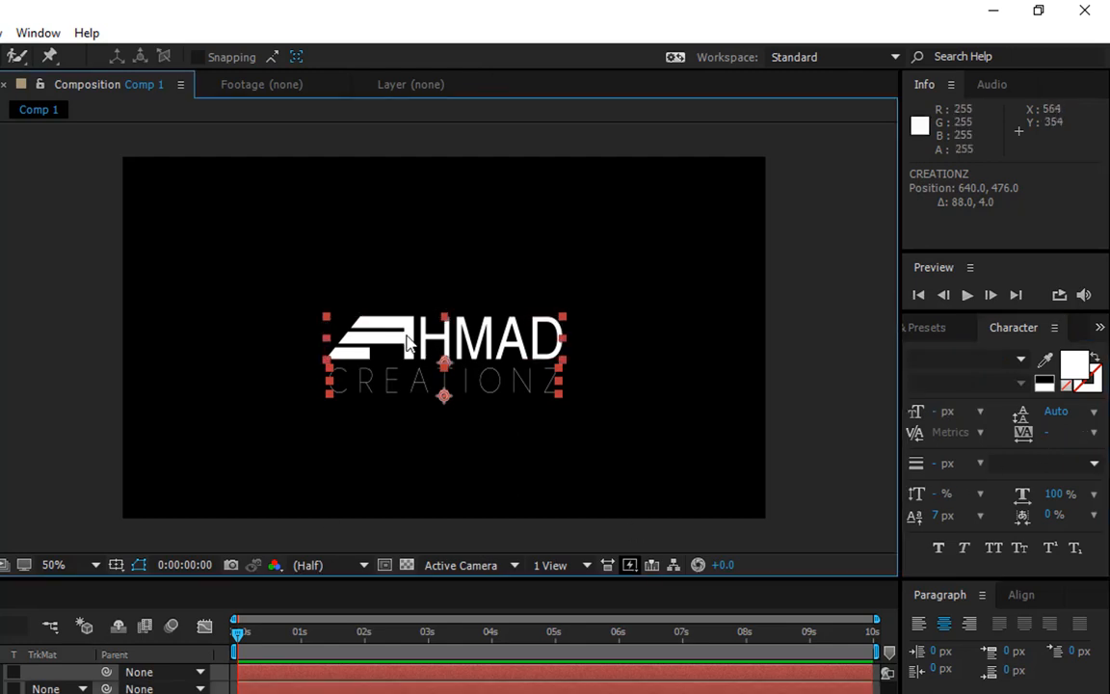
{"action": "key", "text": "Up"}
{"action": "key", "text": "Up"}
{"action": "key", "text": "Up"}
{"action": "key", "text": "Up"}
{"action": "key", "text": "Up"}
{"action": "key", "text": "Up"}
{"action": "key", "text": "Up"}
{"action": "key", "text": "Up"}
{"action": "key", "text": "Up"}
{"action": "key", "text": "Up"}
{"action": "key", "text": "Up"}
{"action": "key", "text": "Up"}
{"action": "key", "text": "Up"}
{"action": "key", "text": "Up"}
{"action": "key", "text": "Up"}
{"action": "key", "text": "Up"}
{"action": "key", "text": "Up"}
{"action": "key", "text": "Up"}
{"action": "key", "text": "Up"}
{"action": "key", "text": "Up"}
{"action": "key", "text": "Up"}
{"action": "key", "text": "Up"}
{"action": "key", "text": "Up"}
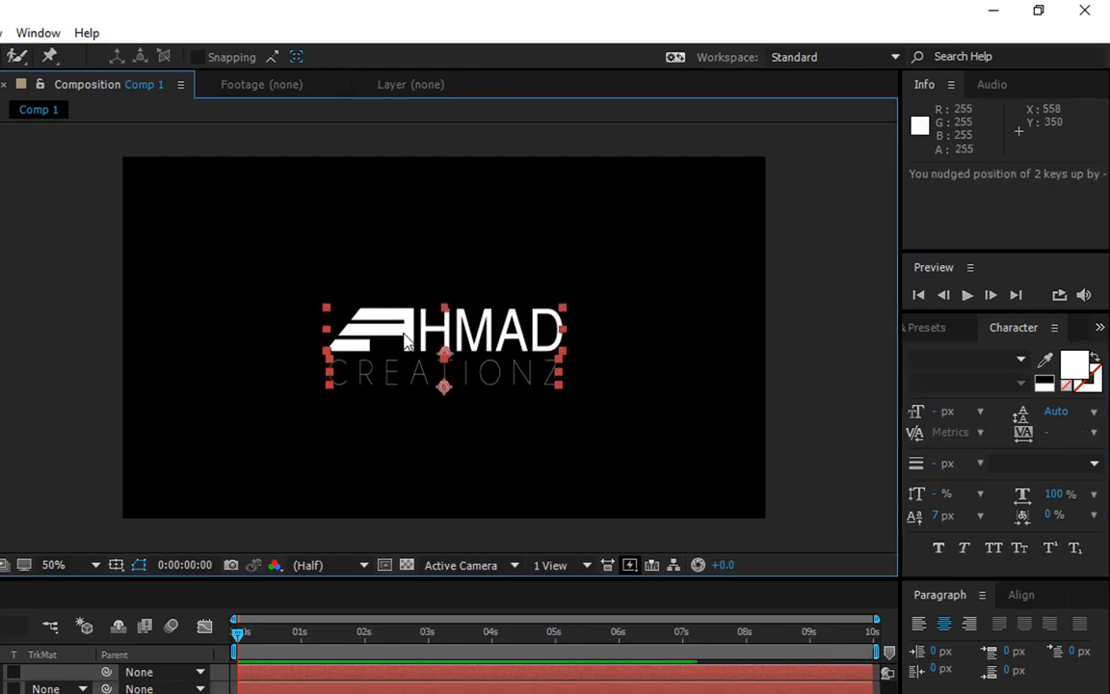
{"action": "key", "text": "Up"}
{"action": "key", "text": "Up"}
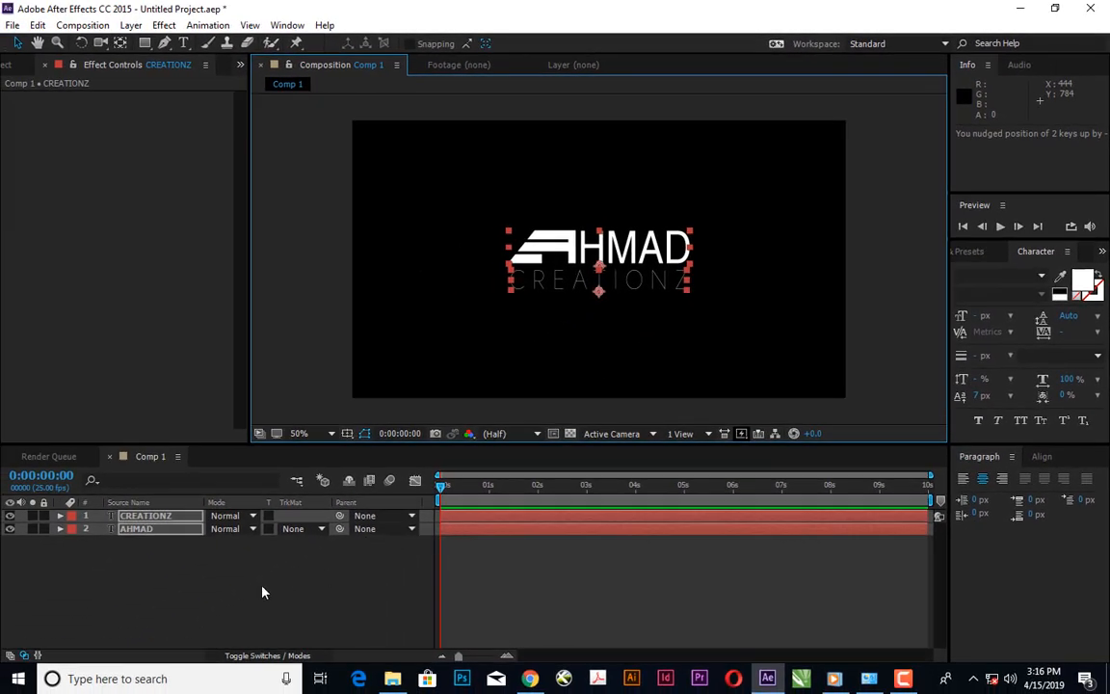
{"action": "left_click", "coordinate": [247, 597]}
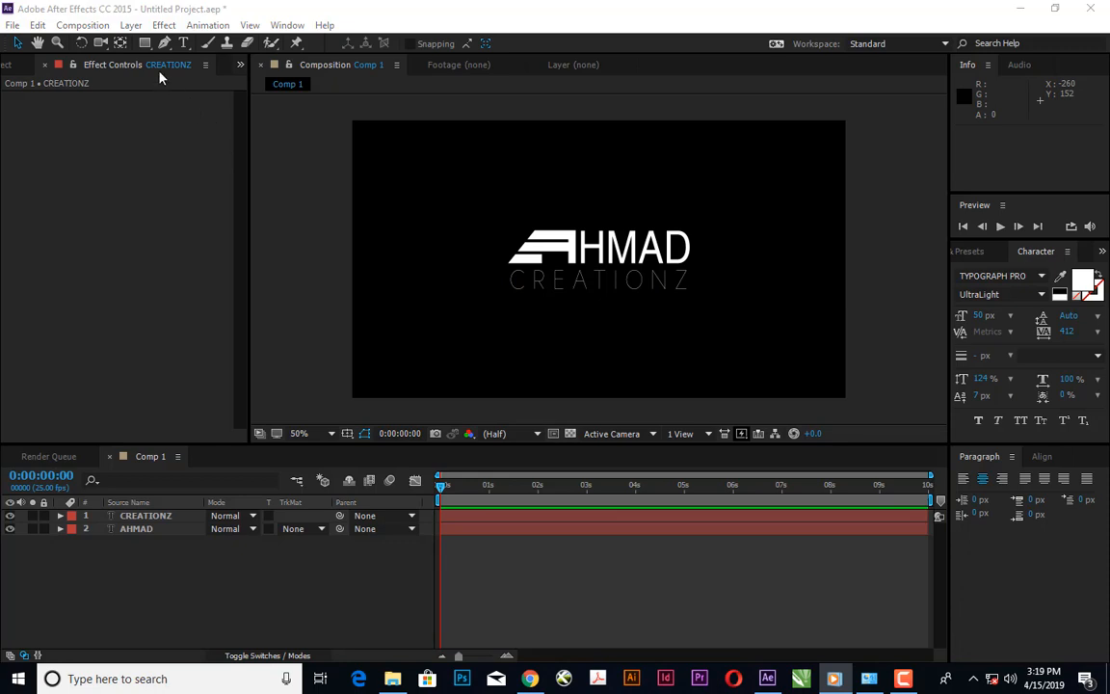
Draw a rectangle about 546 by 224 px around both text lines, with no fill and a white 10 px stroke.
{"action": "left_click", "coordinate": [145, 44]}
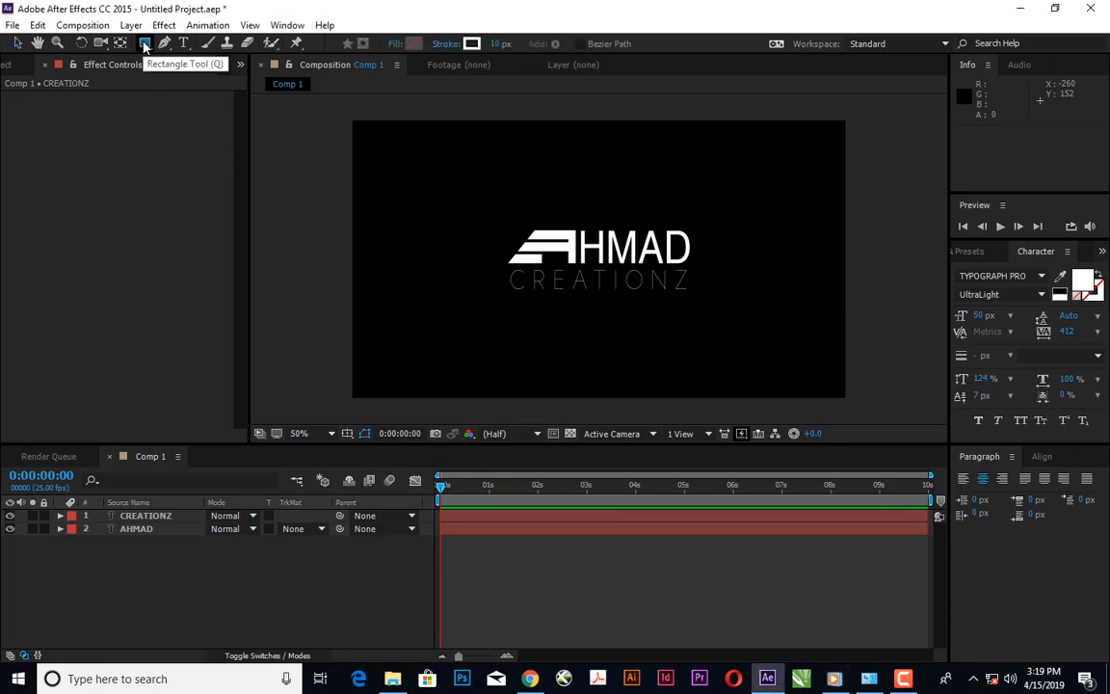
{"action": "left_click", "coordinate": [397, 44]}
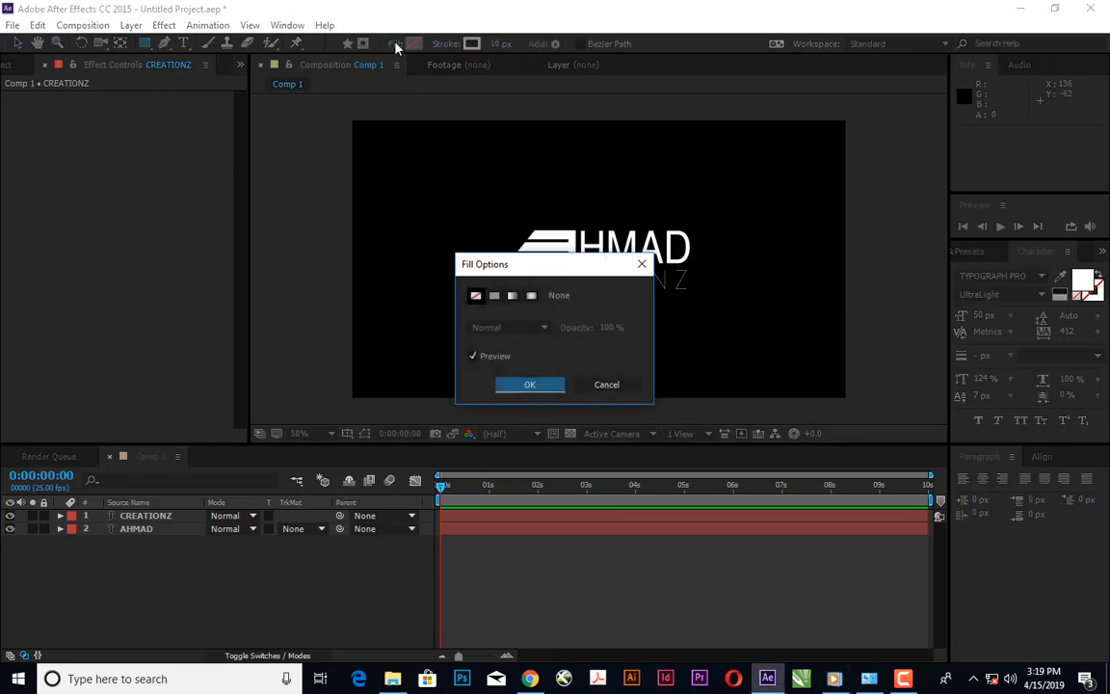
{"action": "left_click", "coordinate": [475, 297]}
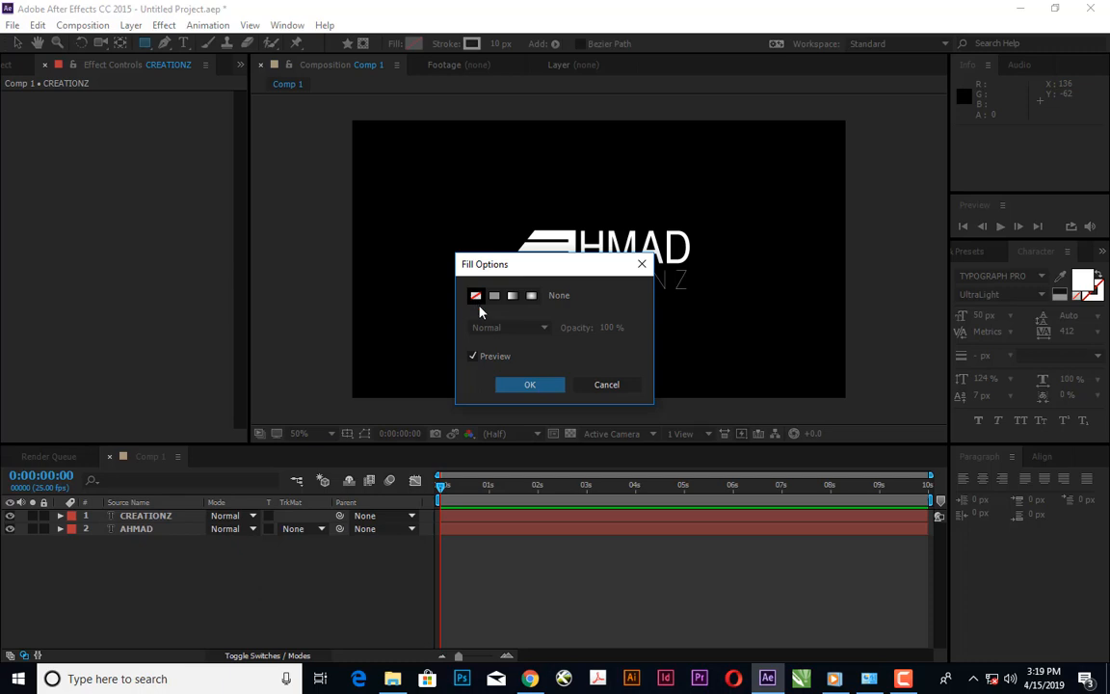
{"action": "left_click", "coordinate": [539, 391]}
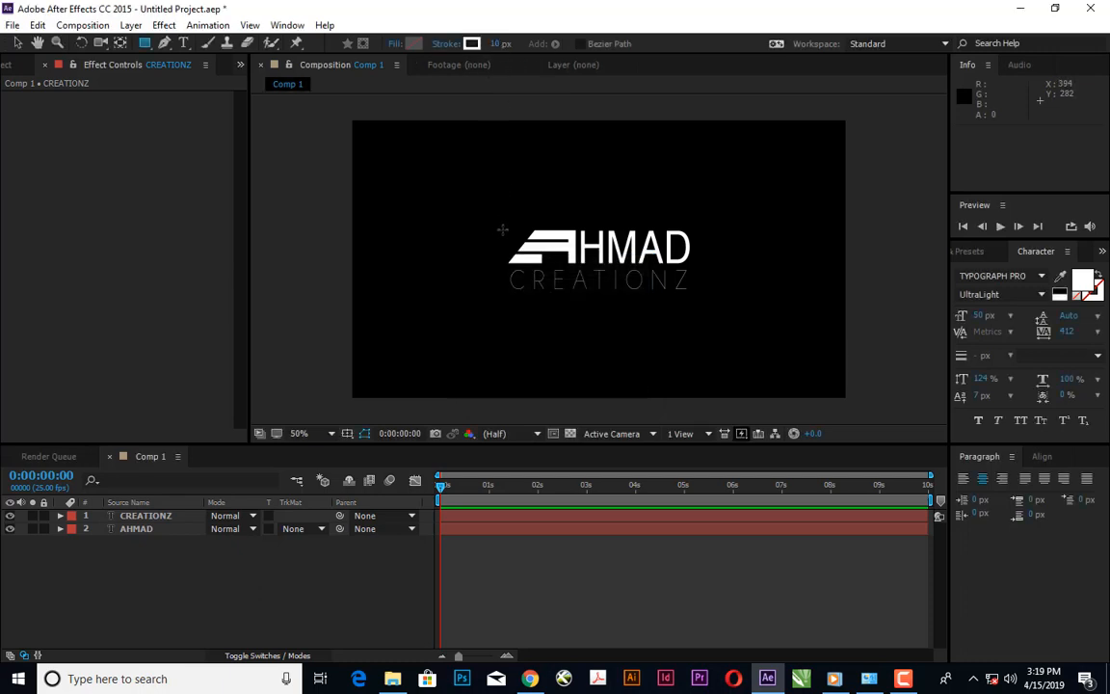
{"action": "left_click_drag", "start_coordinate": [494, 219], "coordinate": [706, 304]}
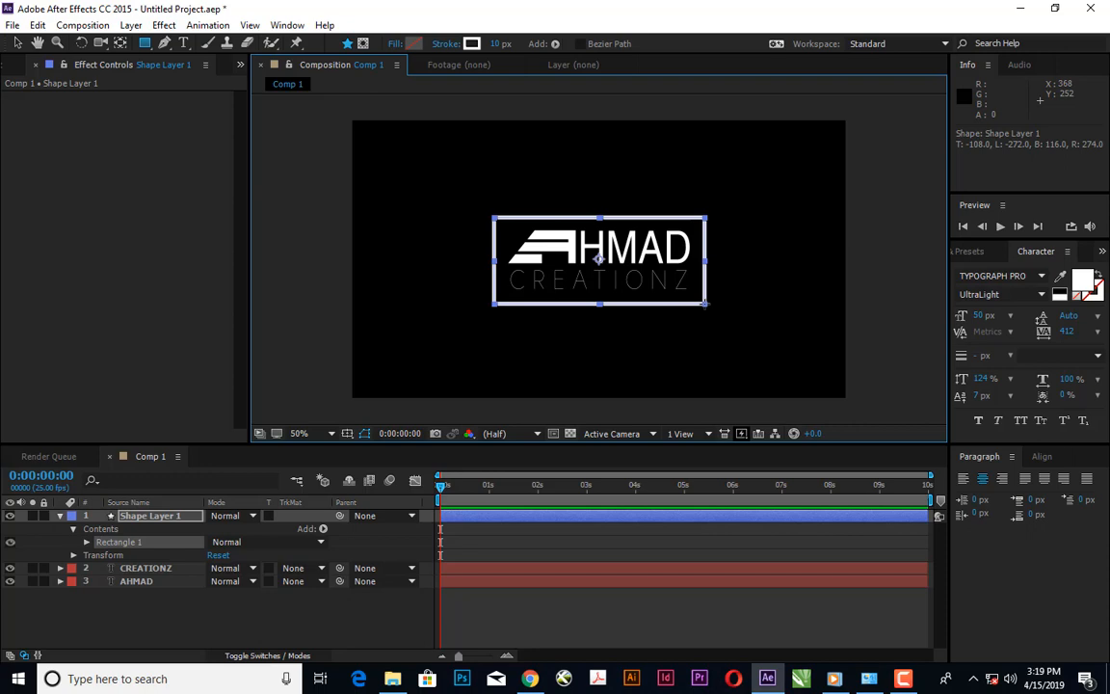
{"action": "left_click", "coordinate": [18, 44]}
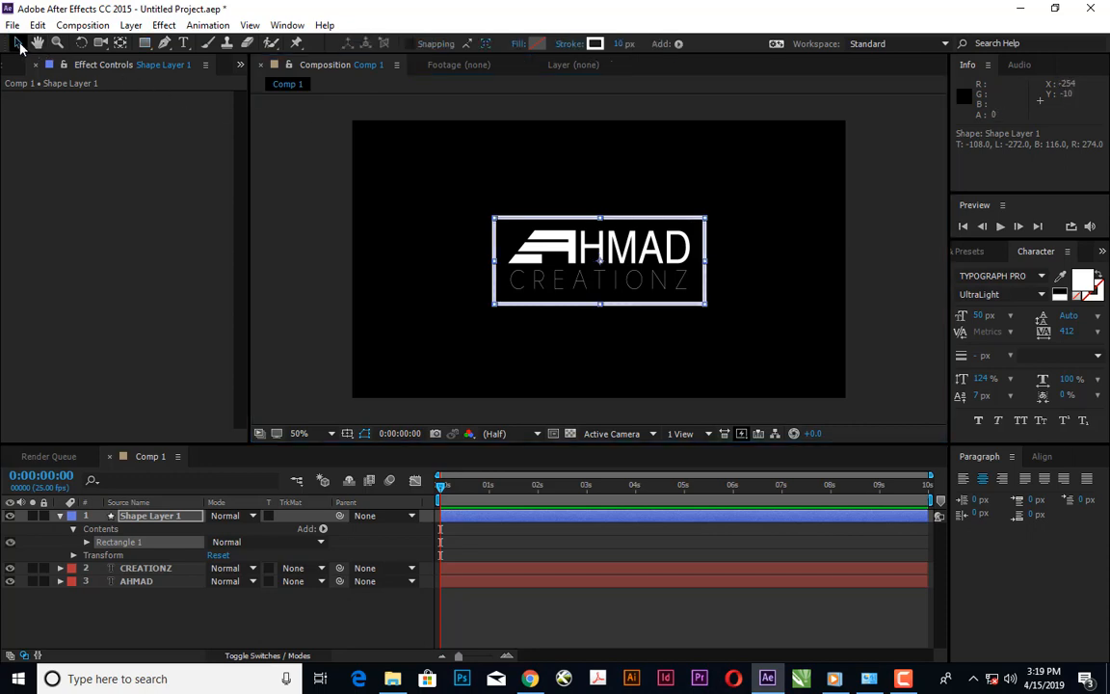
{"action": "left_click", "coordinate": [1043, 457]}
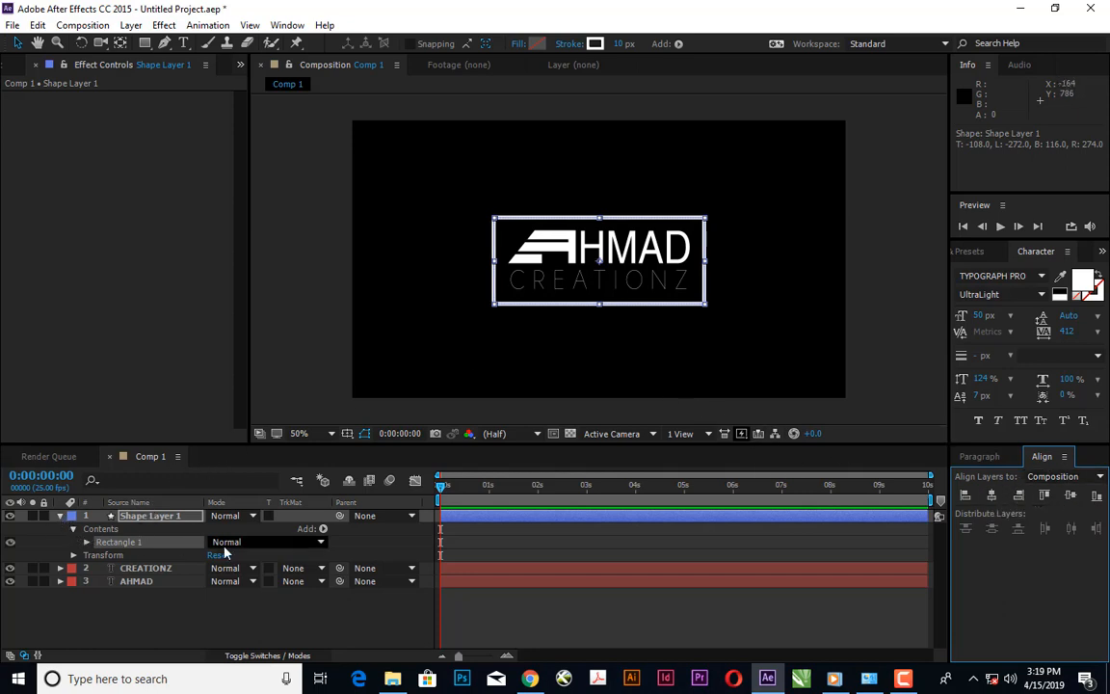
Add Trim Paths to the rectangle with Start at 35% and End at 73%, and collapse the layer's properties.
{"action": "left_click", "coordinate": [323, 529]}
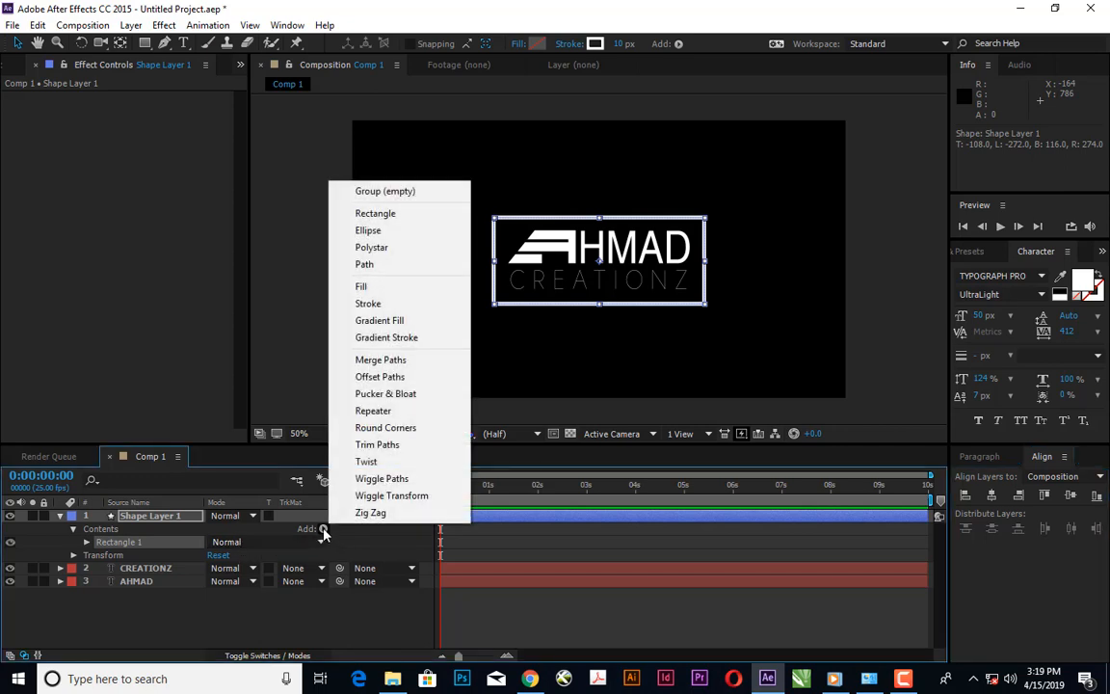
{"action": "left_click", "coordinate": [390, 453]}
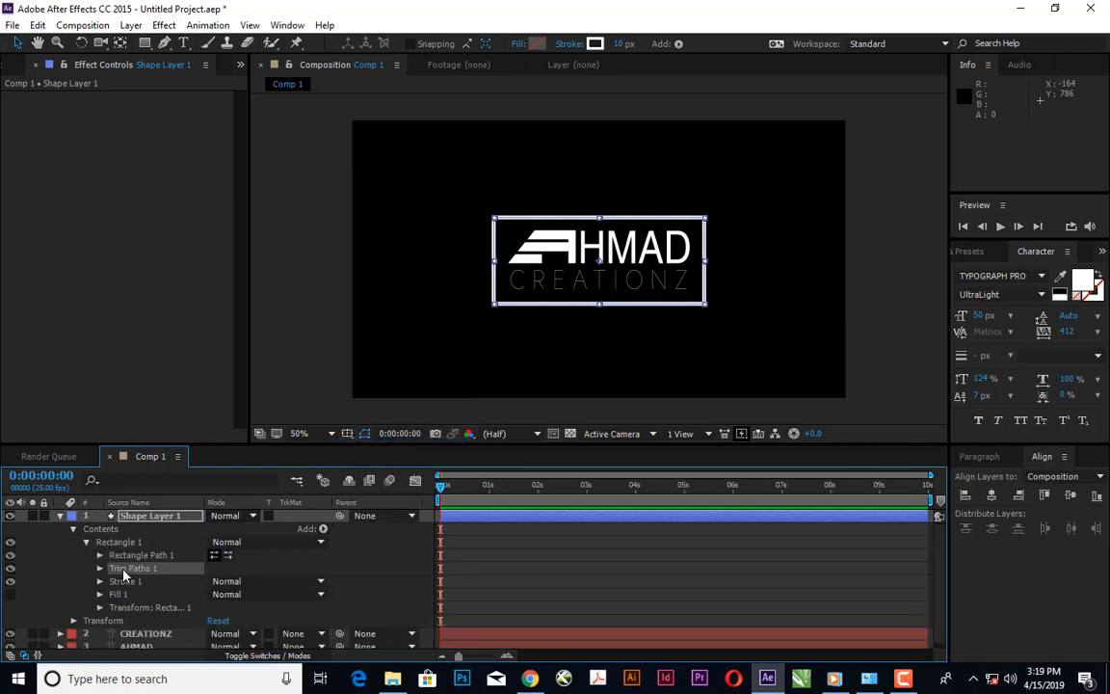
{"action": "left_click", "coordinate": [99, 569]}
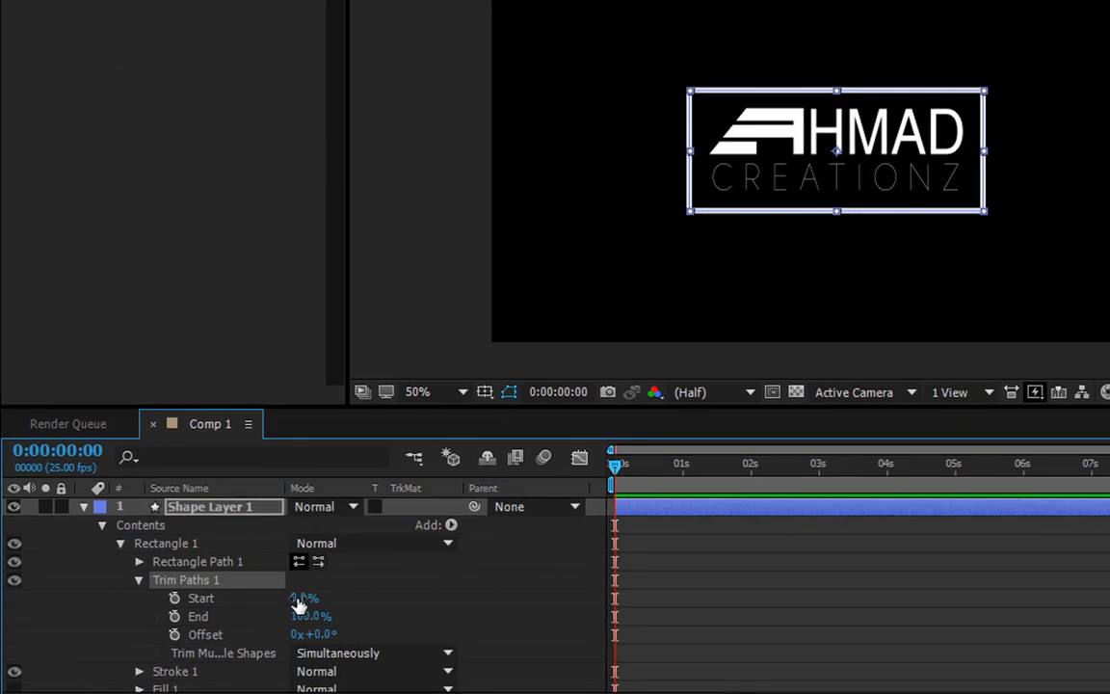
{"action": "left_click", "coordinate": [303, 599]}
{"action": "type", "text": "35"}
{"action": "key", "text": "Return"}
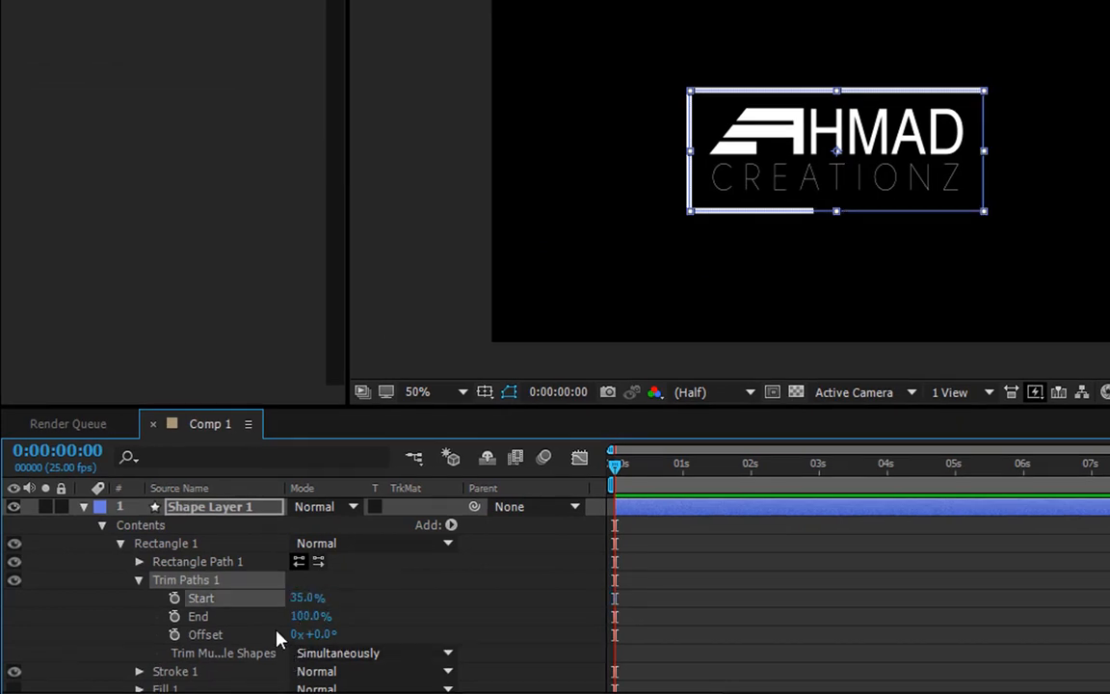
{"action": "left_click", "coordinate": [307, 617]}
{"action": "type", "text": "73"}
{"action": "key", "text": "Return"}
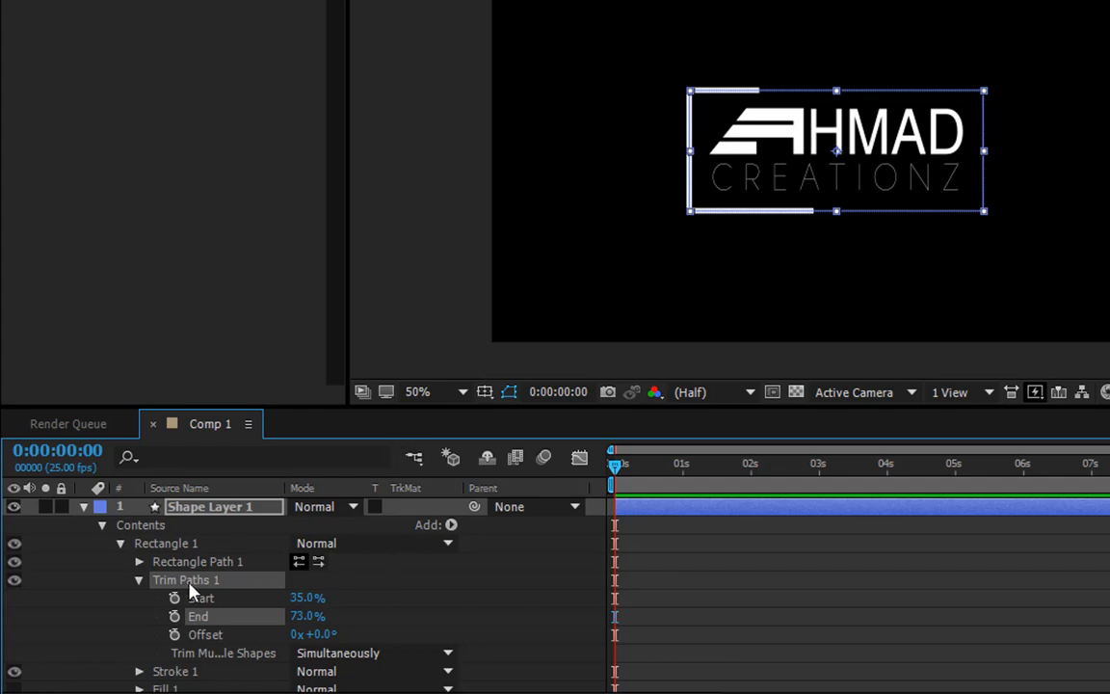
{"action": "left_click", "coordinate": [139, 580]}
{"action": "left_click", "coordinate": [120, 543]}
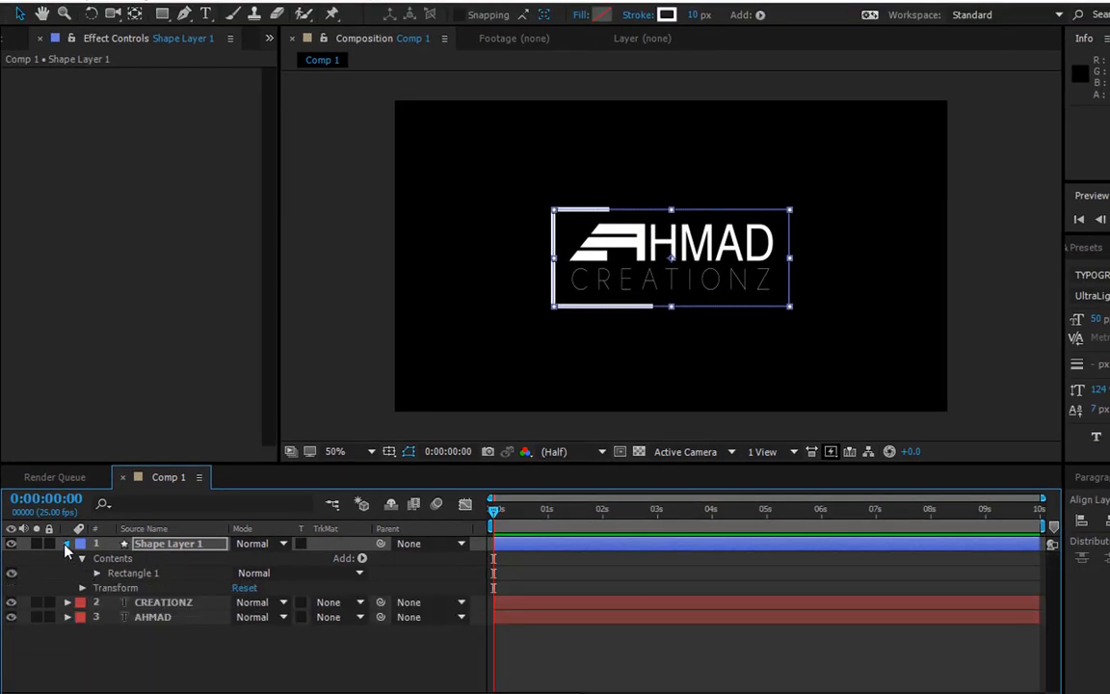
{"action": "left_click", "coordinate": [67, 546]}
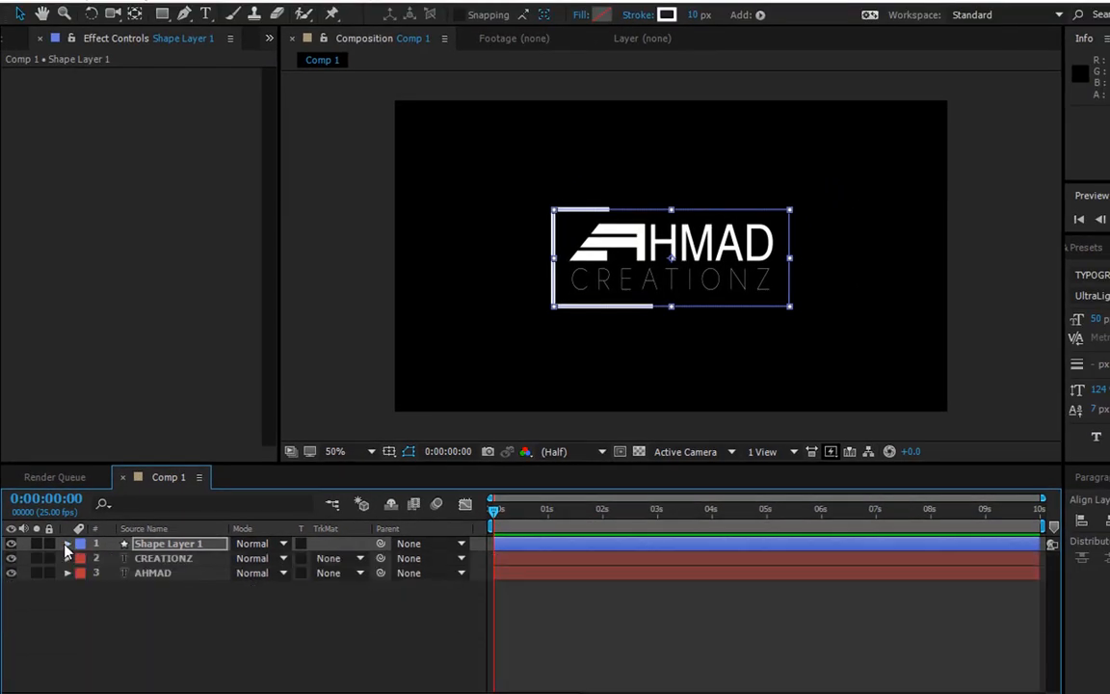
Duplicate Shape Layer 1 and set the Trim Paths offset of the copy to 184°.
{"action": "left_click", "coordinate": [167, 545]}
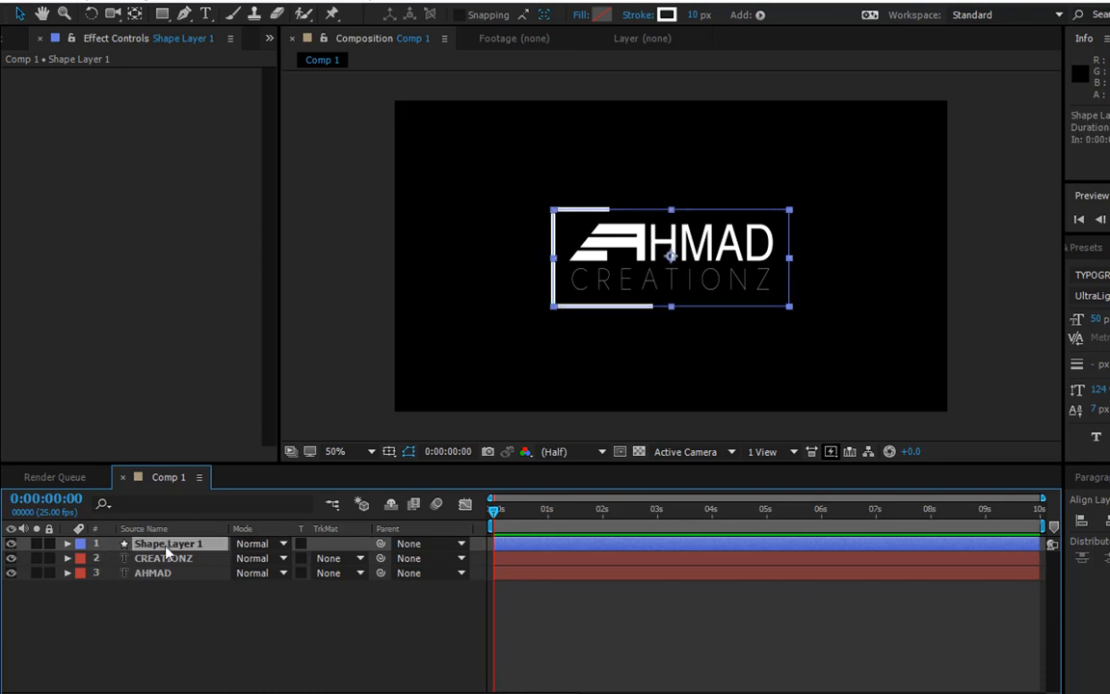
{"action": "key", "text": "ctrl+d"}
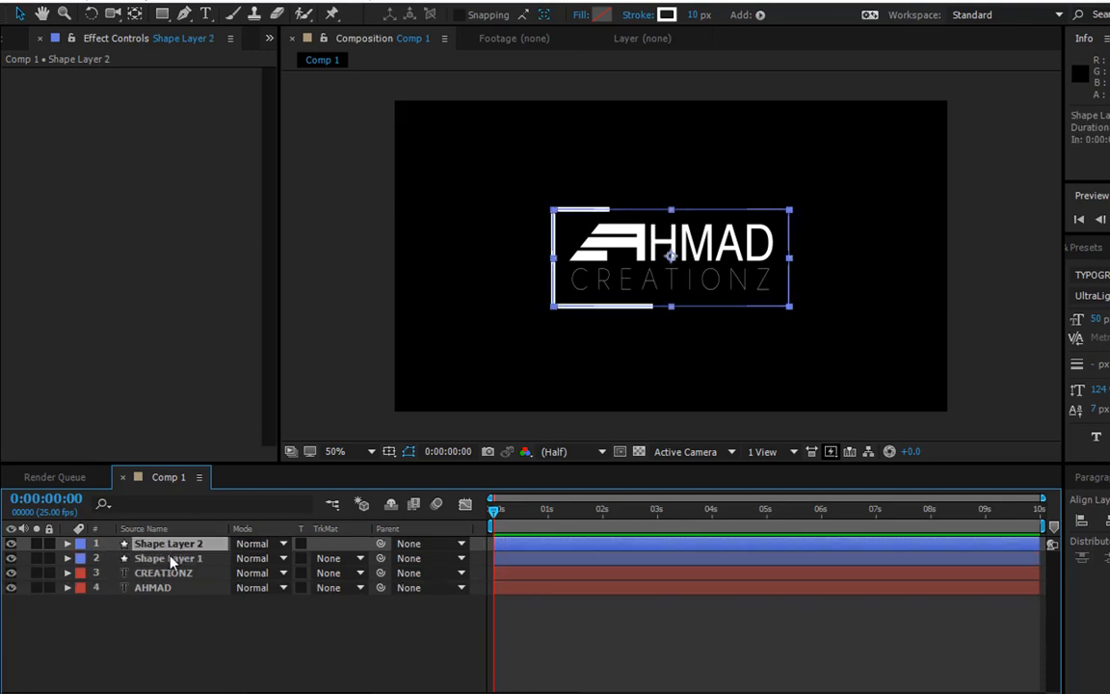
{"action": "left_click", "coordinate": [64, 546]}
{"action": "left_click", "coordinate": [68, 545]}
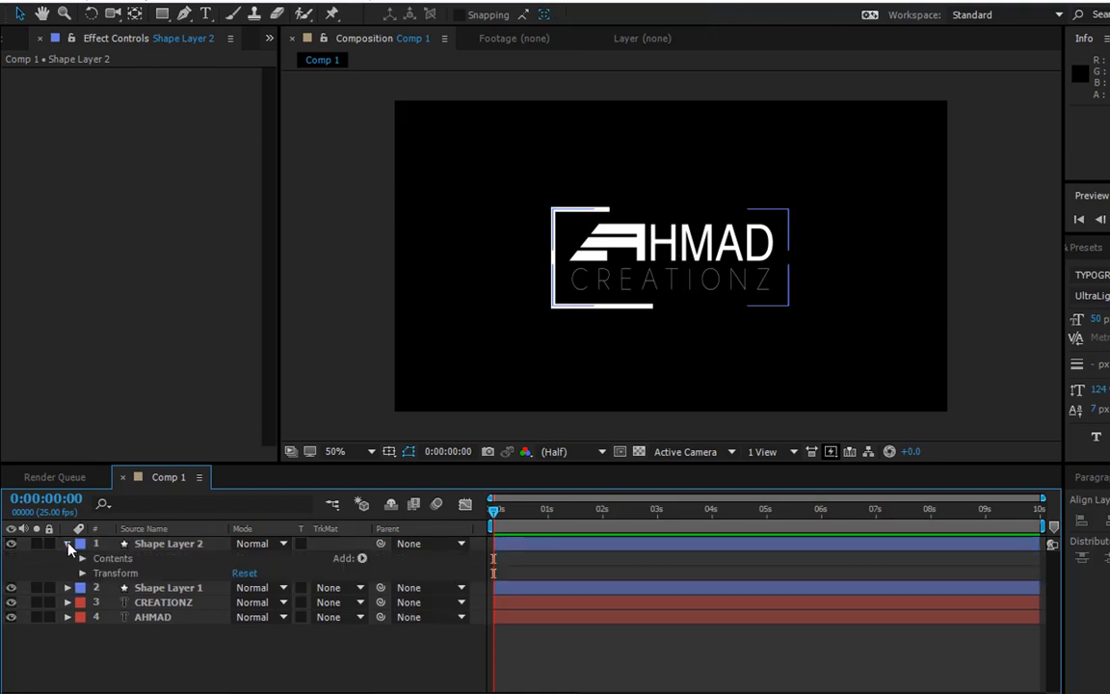
{"action": "left_click", "coordinate": [83, 559]}
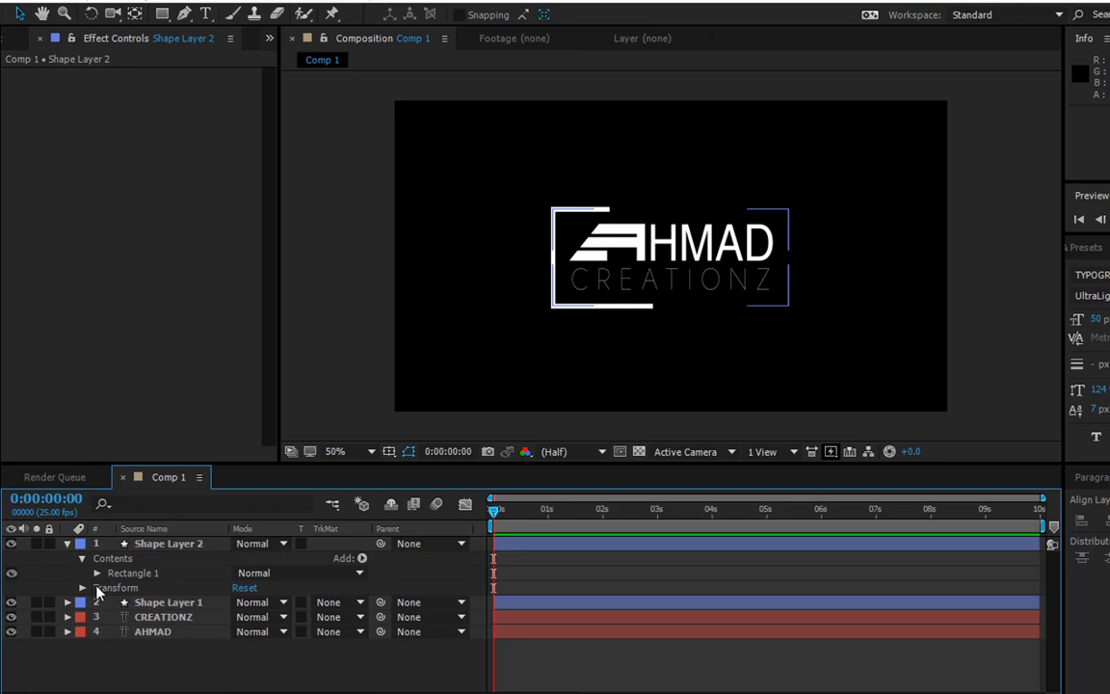
{"action": "left_click", "coordinate": [96, 573]}
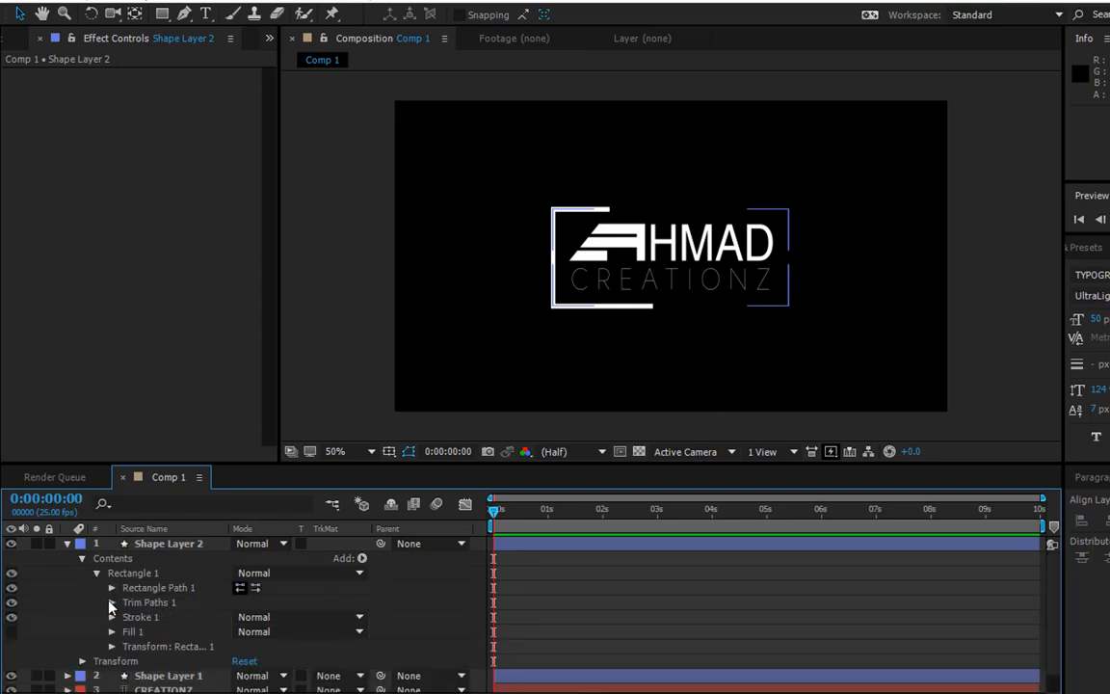
{"action": "left_click", "coordinate": [111, 602]}
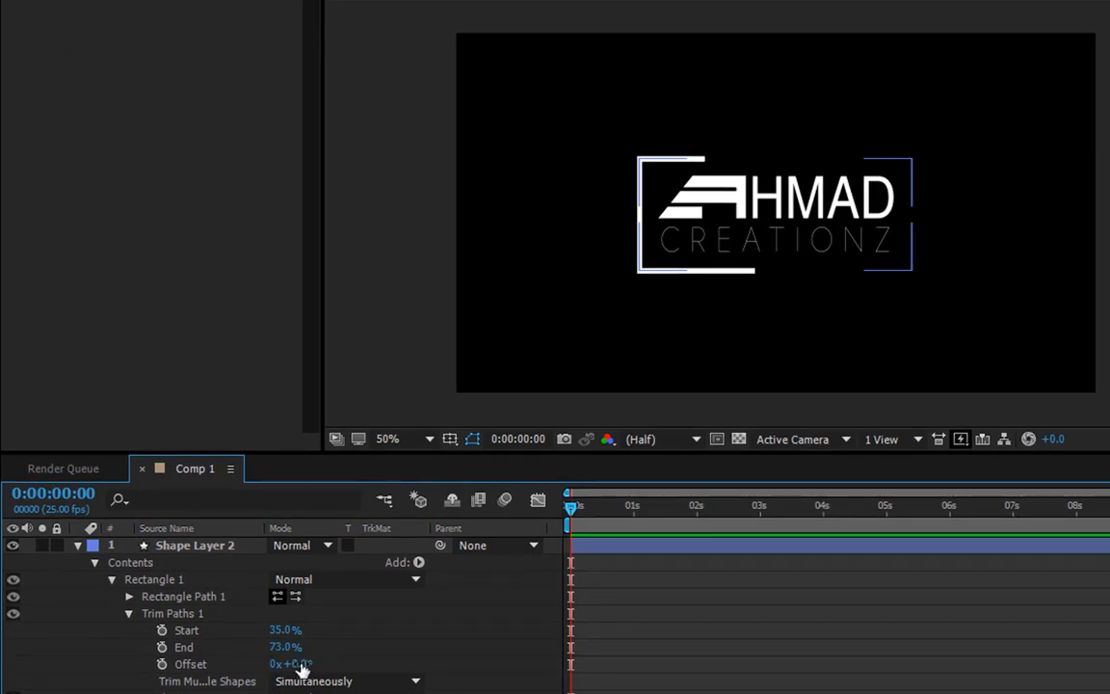
{"action": "left_click", "coordinate": [302, 667]}
{"action": "type", "text": "184"}
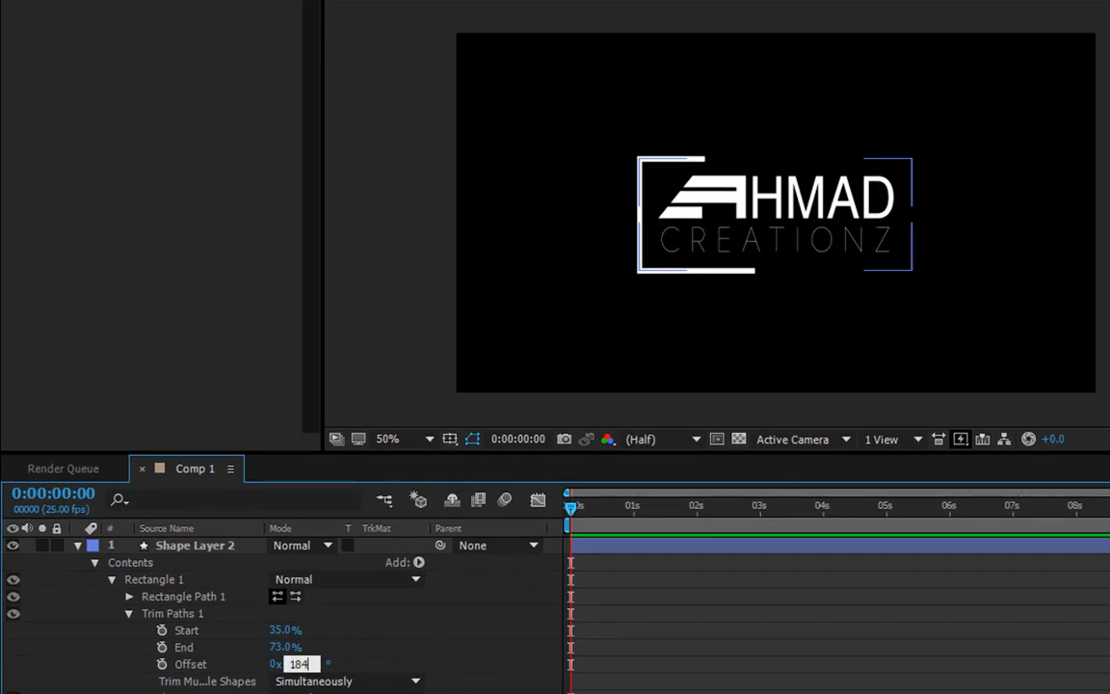
{"action": "key", "text": "Return"}
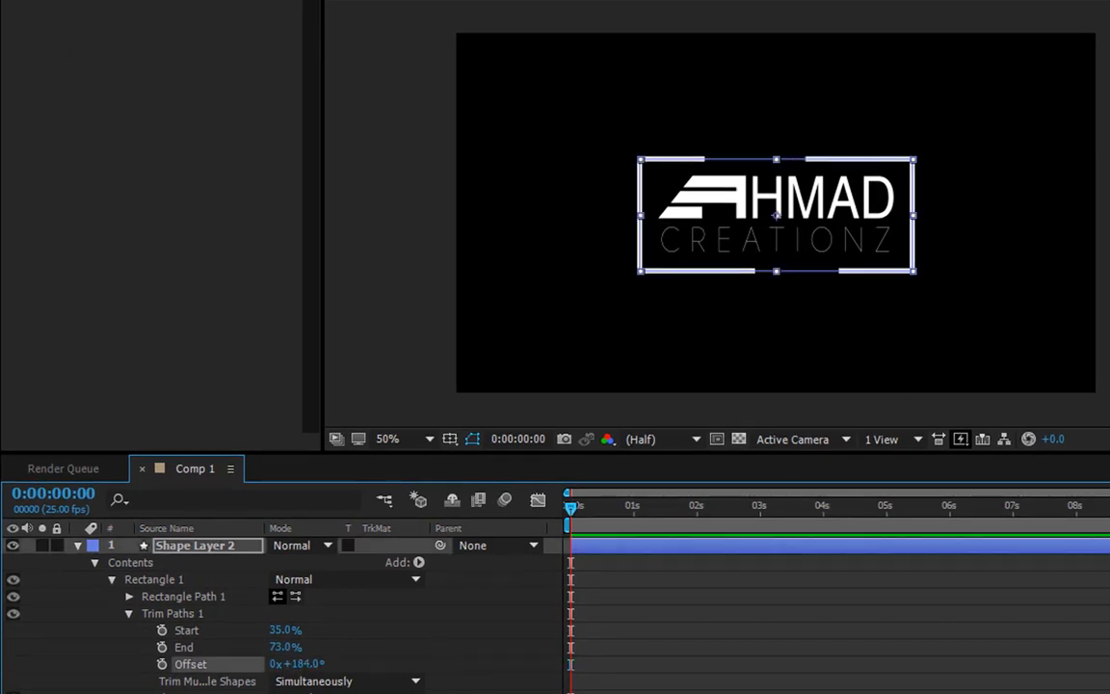
Set the Trim Paths of Shape Layer 2 to Start 38% and End 59%, then collapse and deselect the layer.
{"action": "left_click", "coordinate": [281, 629]}
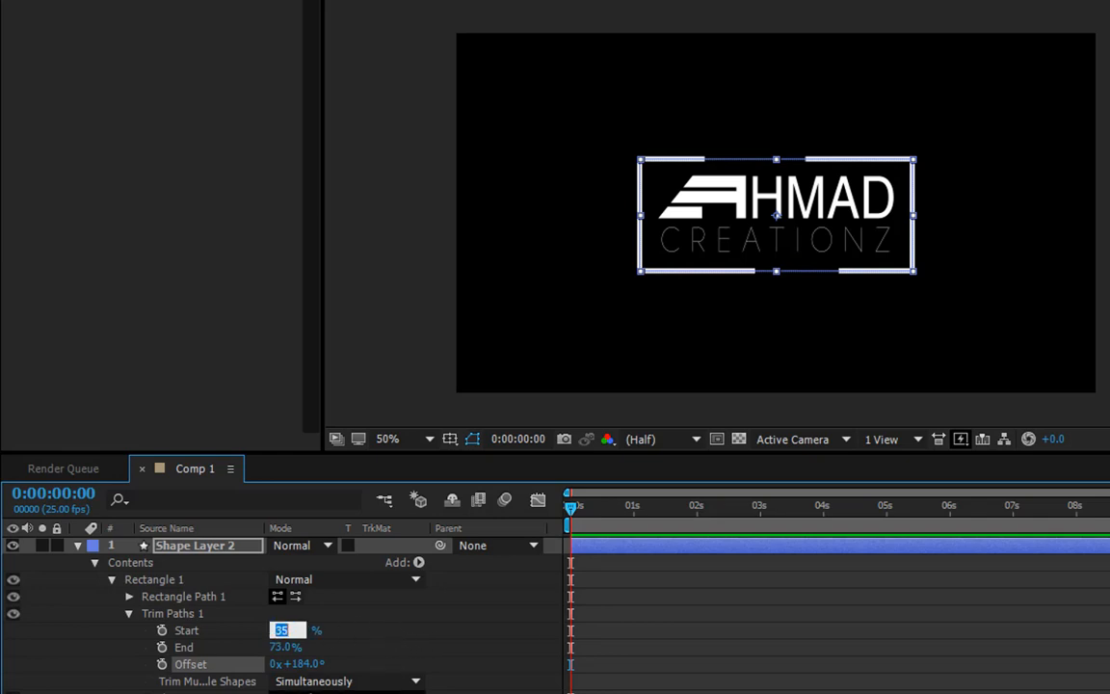
{"action": "type", "text": "38"}
{"action": "key", "text": "Return"}
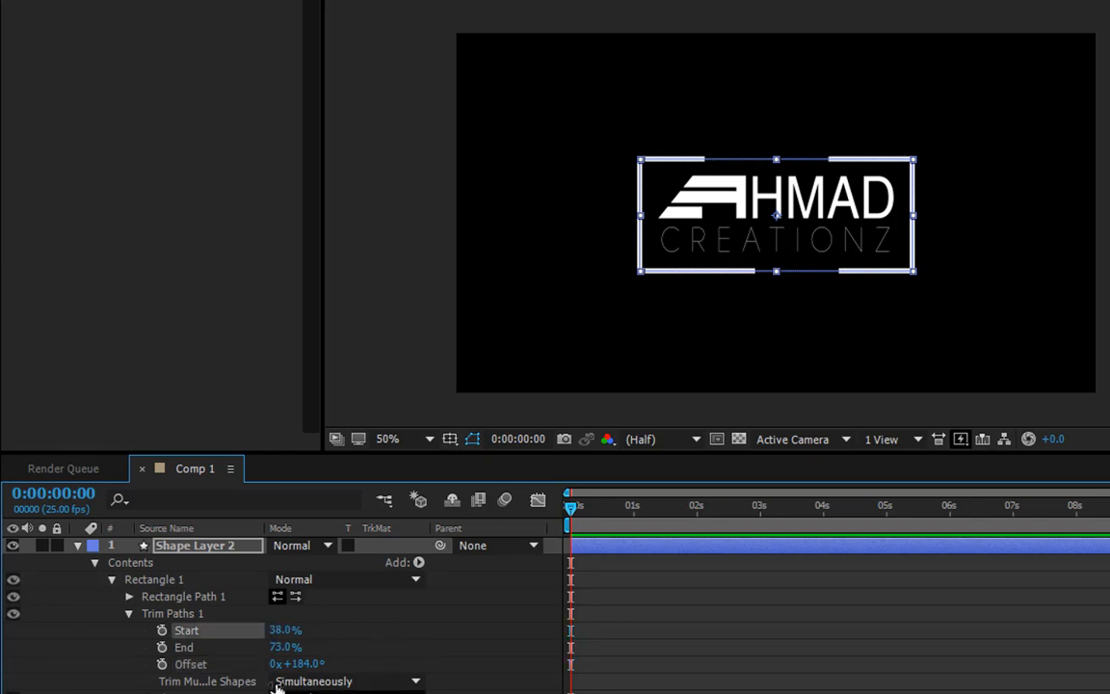
{"action": "left_click", "coordinate": [281, 647]}
{"action": "type", "text": "59"}
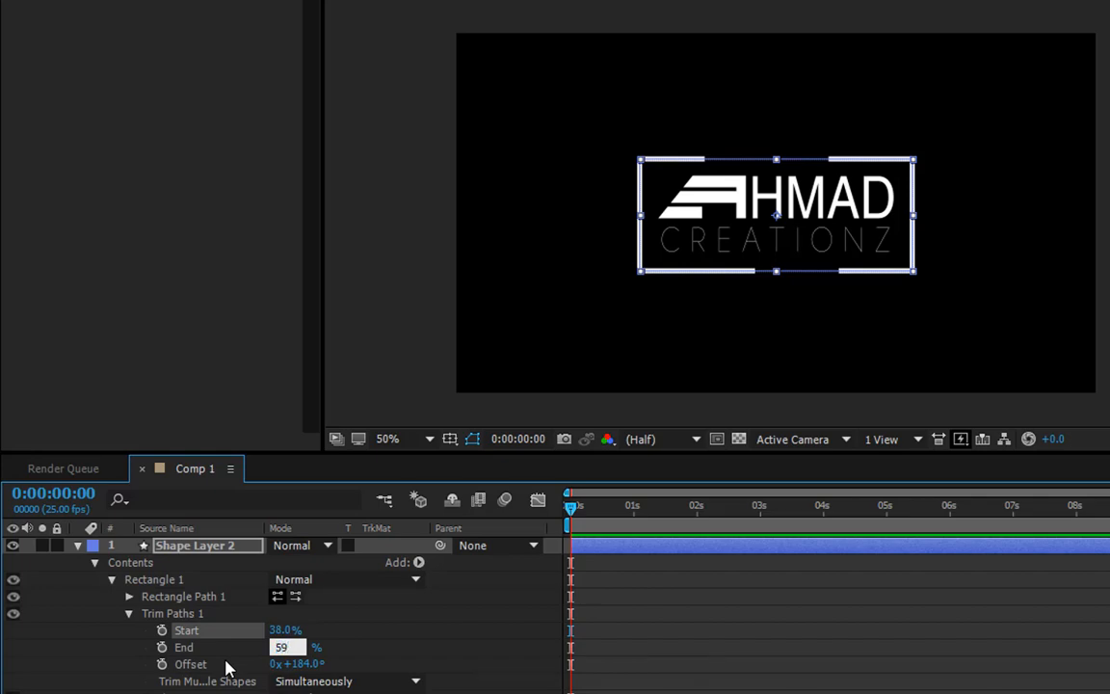
{"action": "key", "text": "Return"}
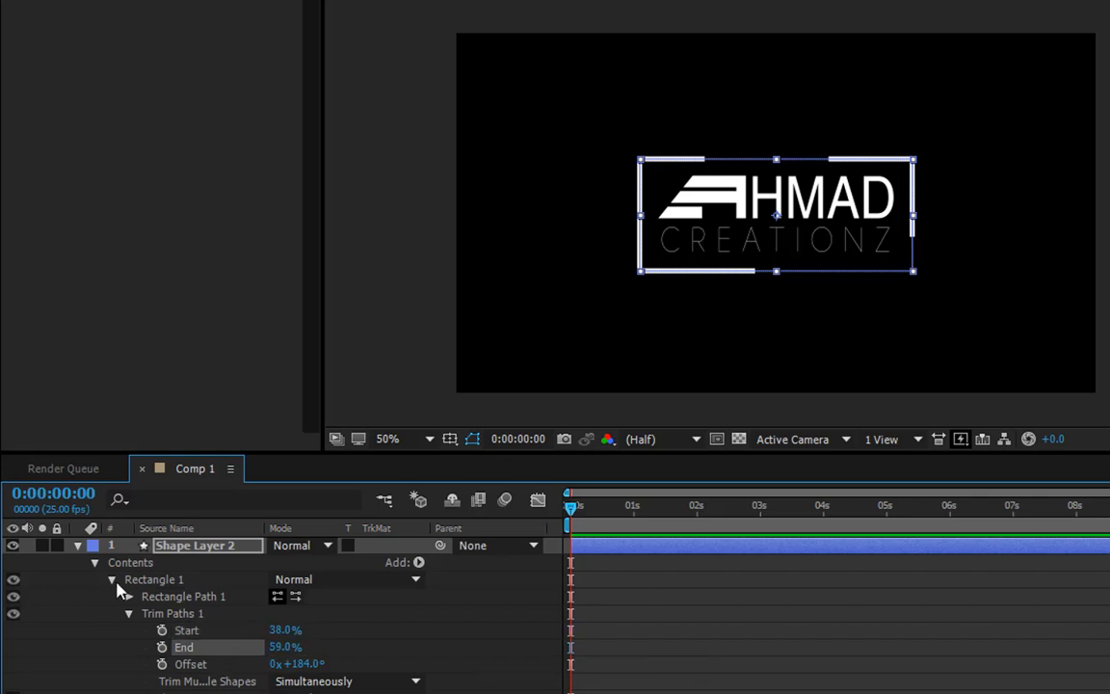
{"action": "left_click", "coordinate": [77, 547]}
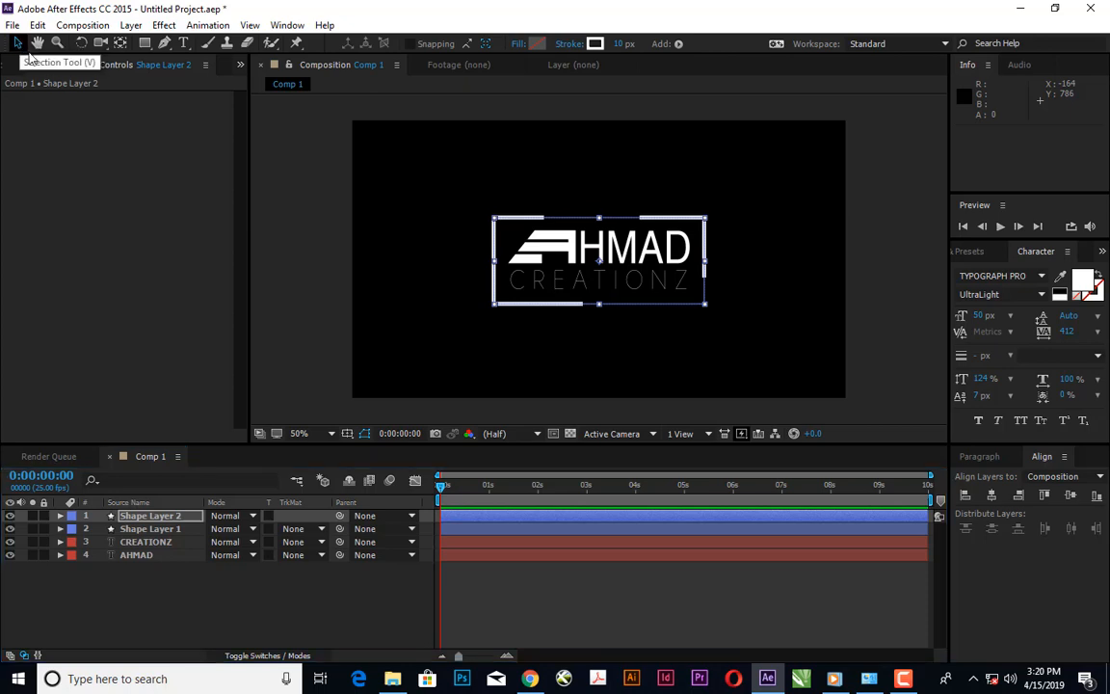
{"action": "left_click", "coordinate": [132, 586]}
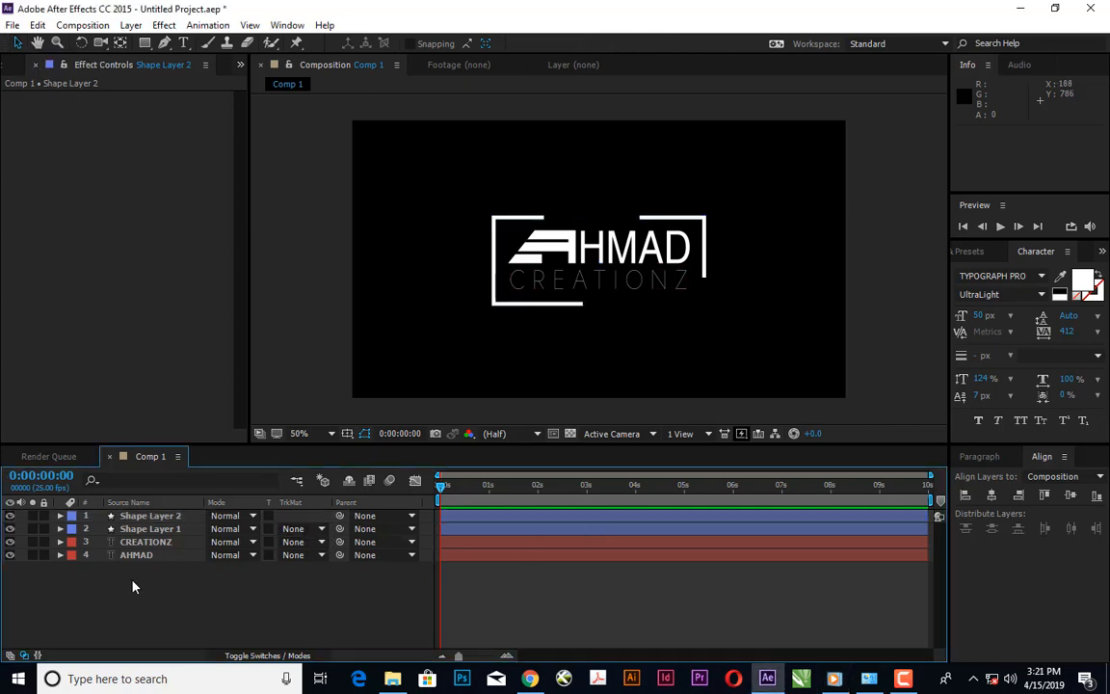
Pre-compose all four layers of Comp 1 into a new composition named "gold text", moving all attributes into it.
{"action": "mouse_move", "coordinate": [109, 605]}
{"action": "left_mouse_down"}
{"action": "mouse_move", "coordinate": [143, 587]}
{"action": "mouse_move", "coordinate": [178, 525]}
{"action": "left_mouse_up"}
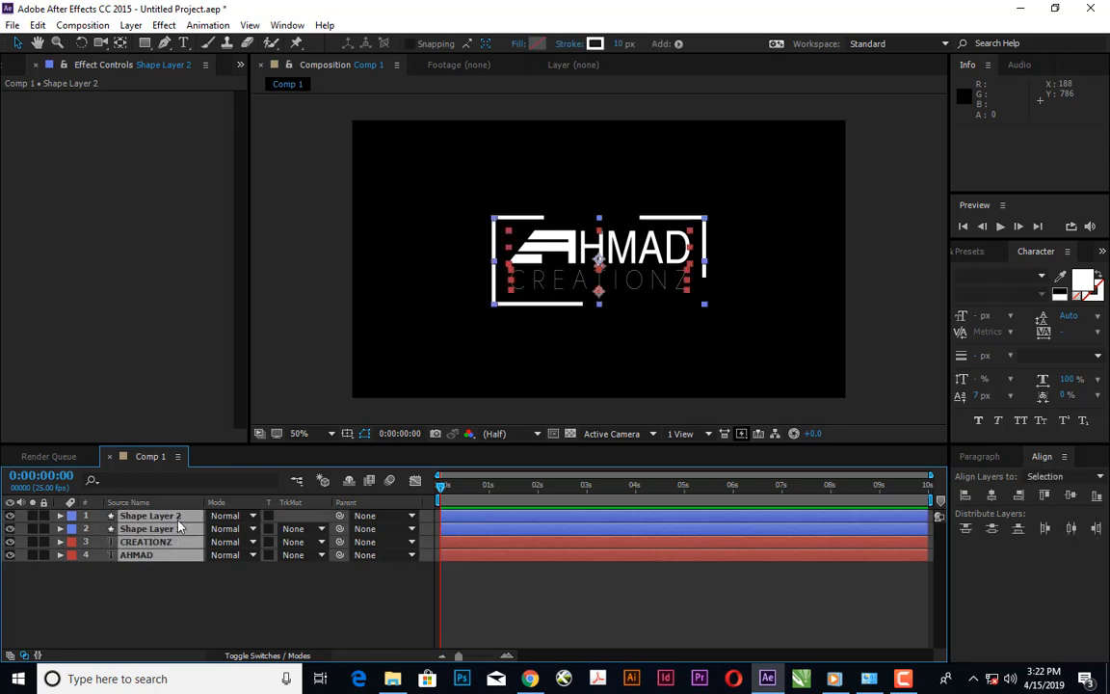
{"action": "right_click", "coordinate": [171, 528]}
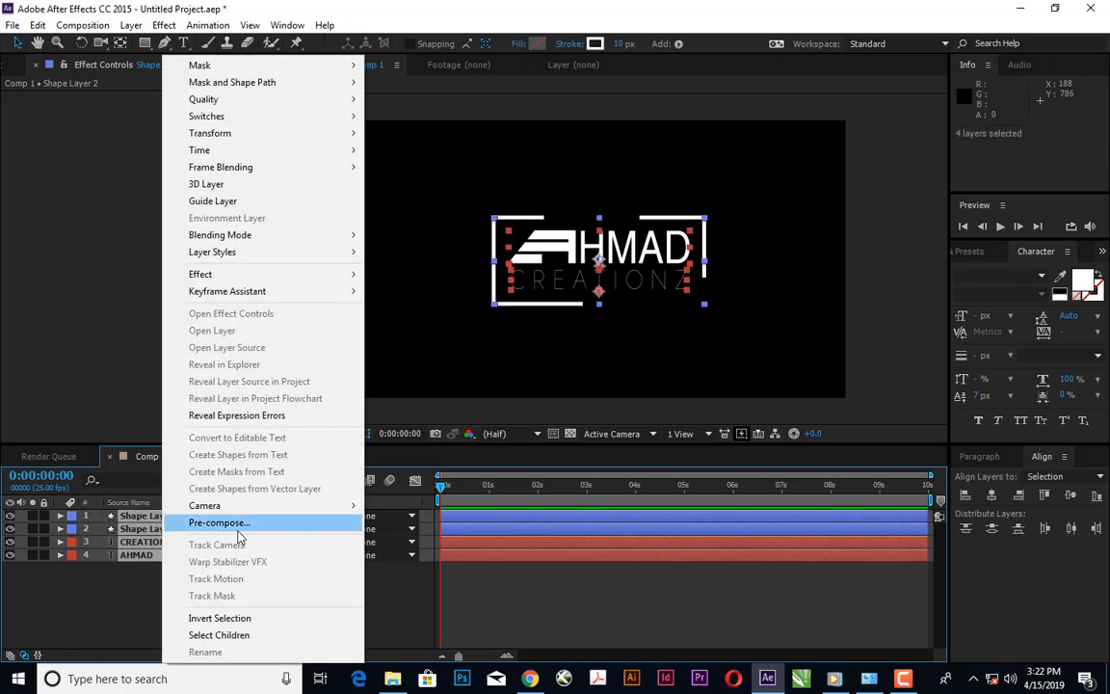
{"action": "left_click", "coordinate": [275, 525]}
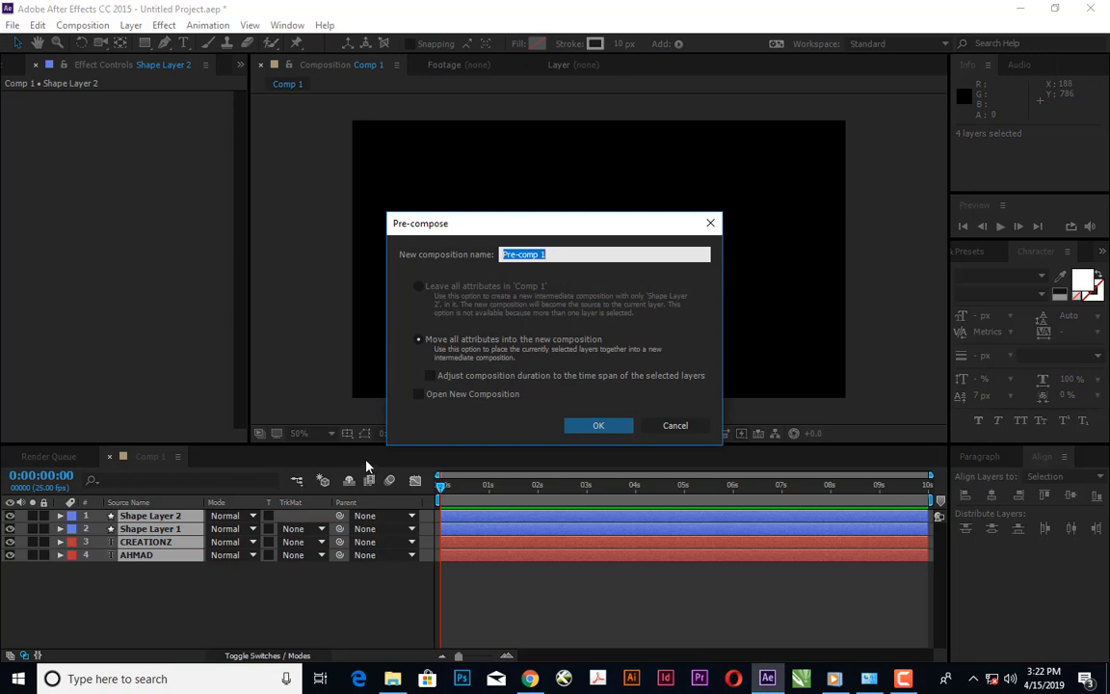
{"action": "type", "text": "gold text"}
{"action": "left_click", "coordinate": [596, 427]}
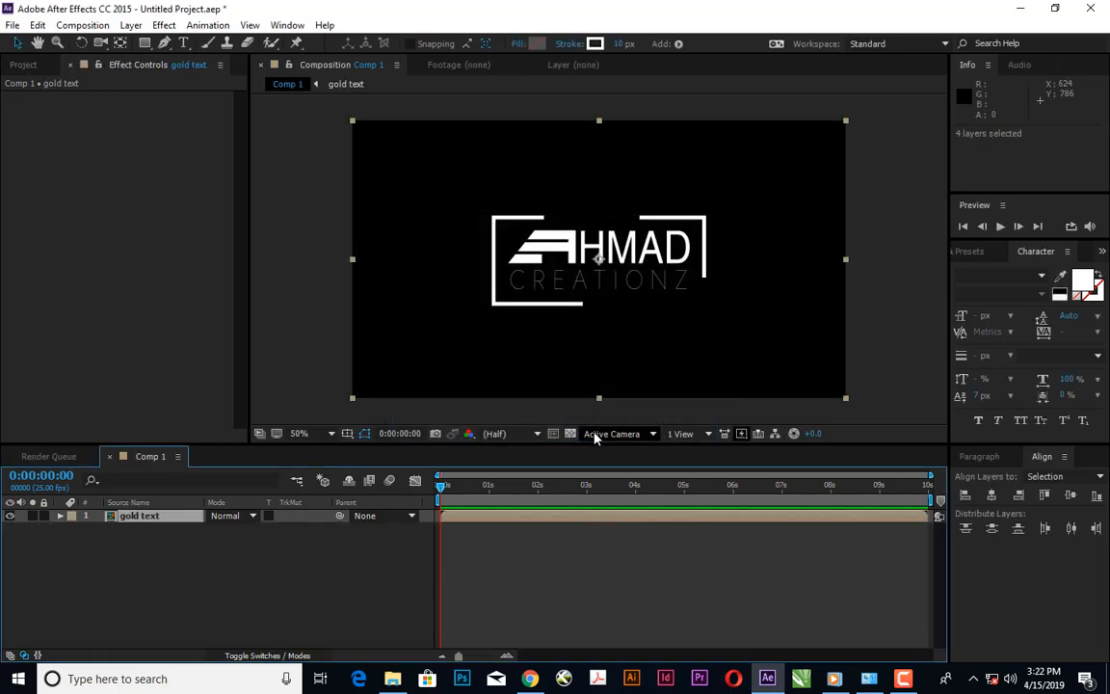
Open the gold text composition and set its size to 1000 px wide by 250 px high.
{"action": "double_click", "coordinate": [148, 517]}
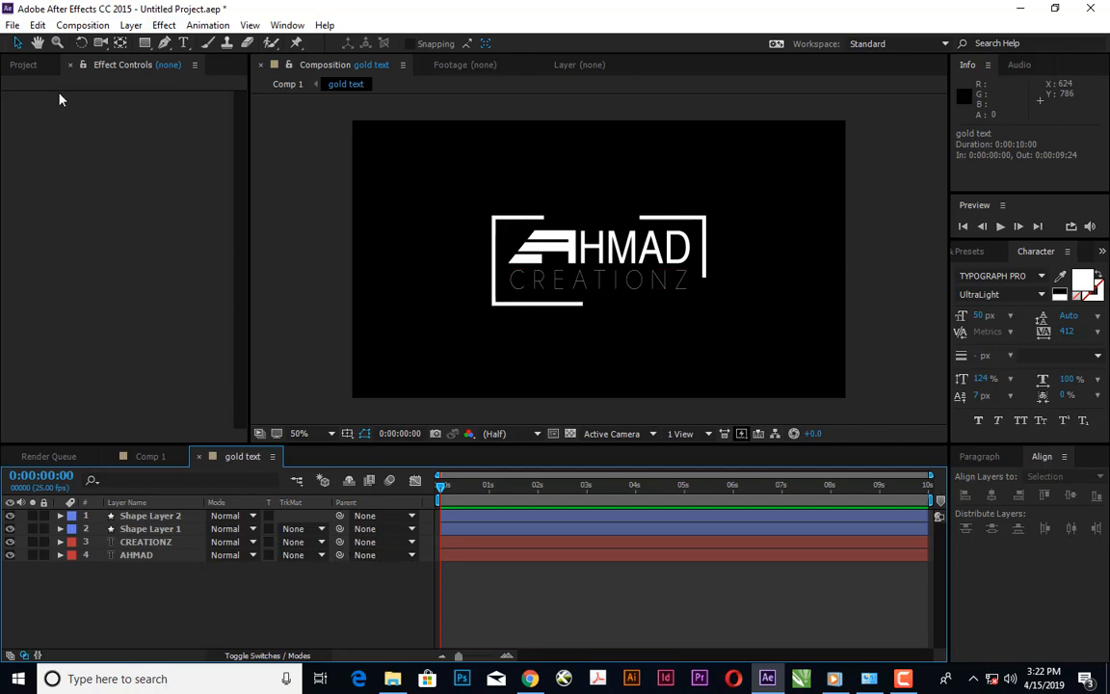
{"action": "left_click", "coordinate": [82, 26]}
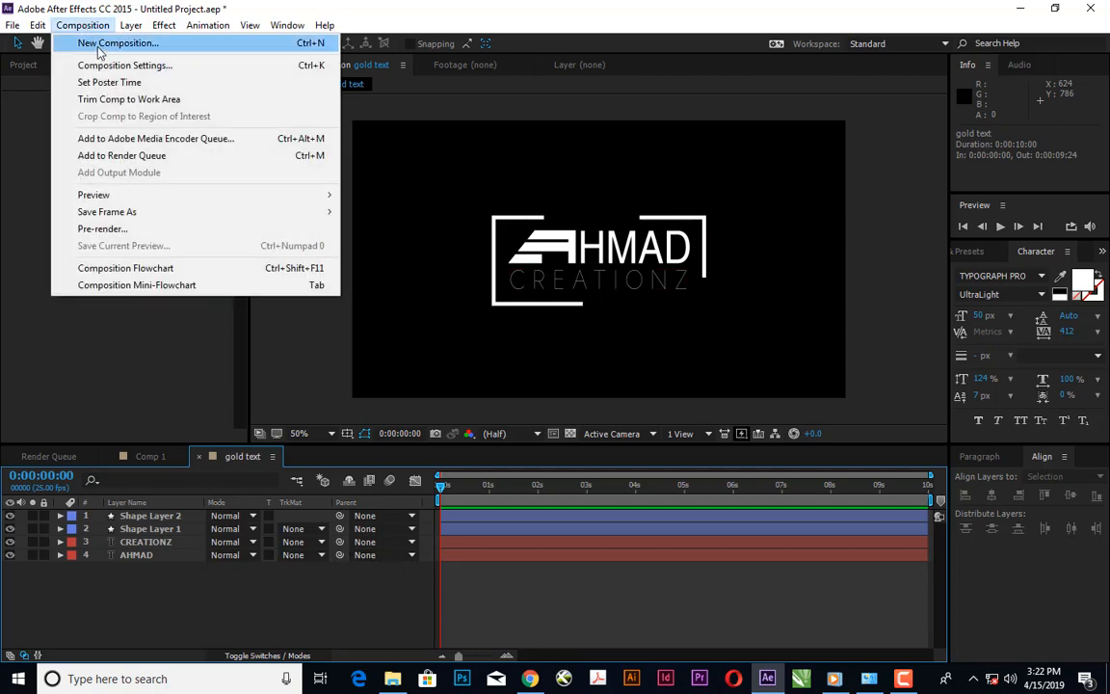
{"action": "left_click", "coordinate": [108, 68]}
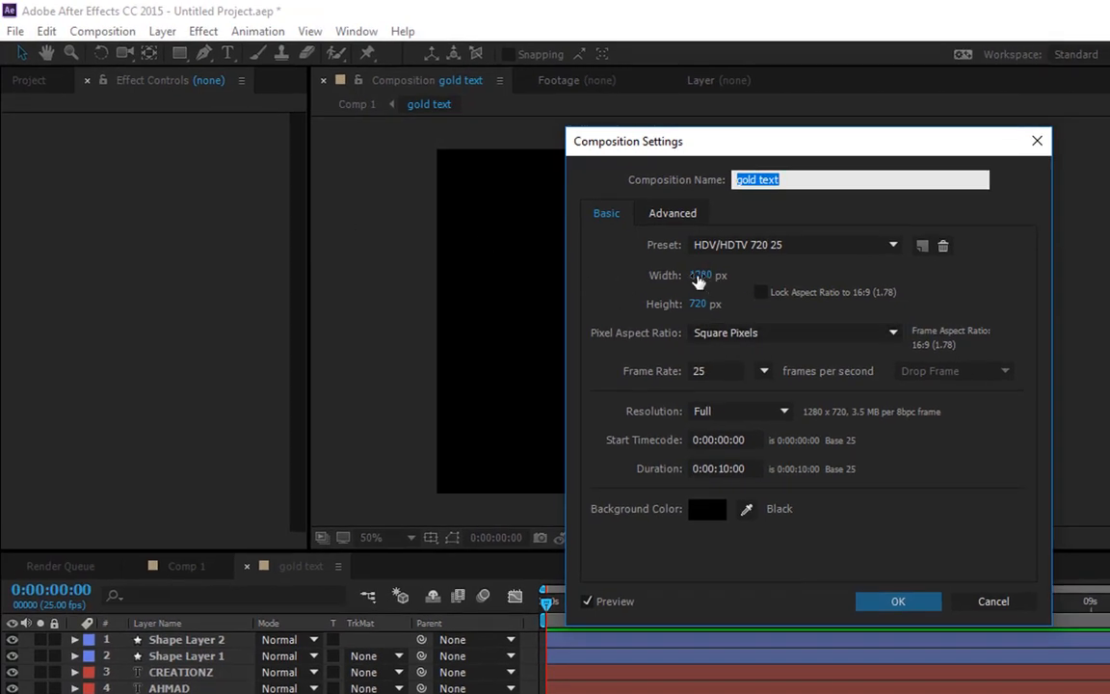
{"action": "left_click", "coordinate": [702, 275]}
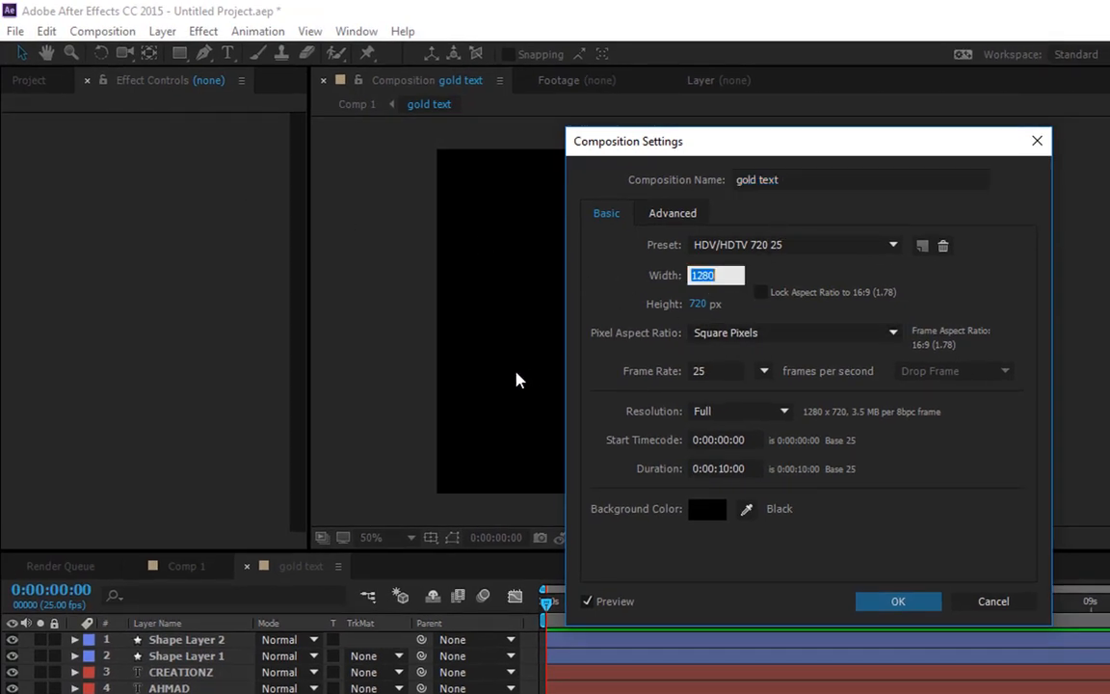
{"action": "type", "text": "1000"}
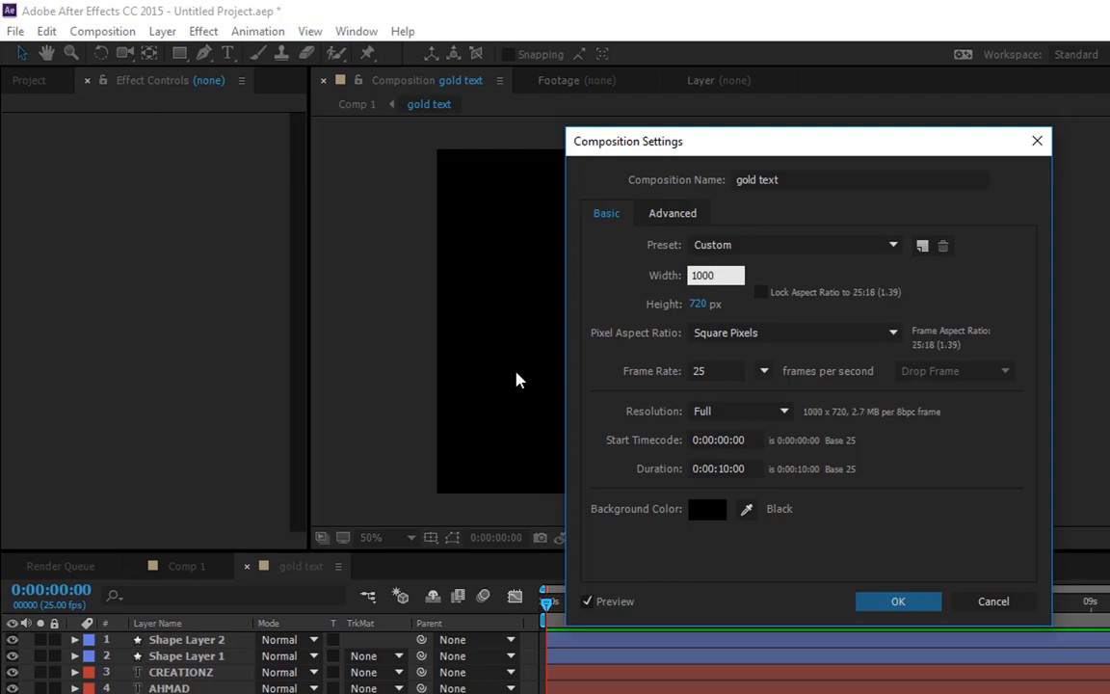
{"action": "left_click", "coordinate": [699, 304]}
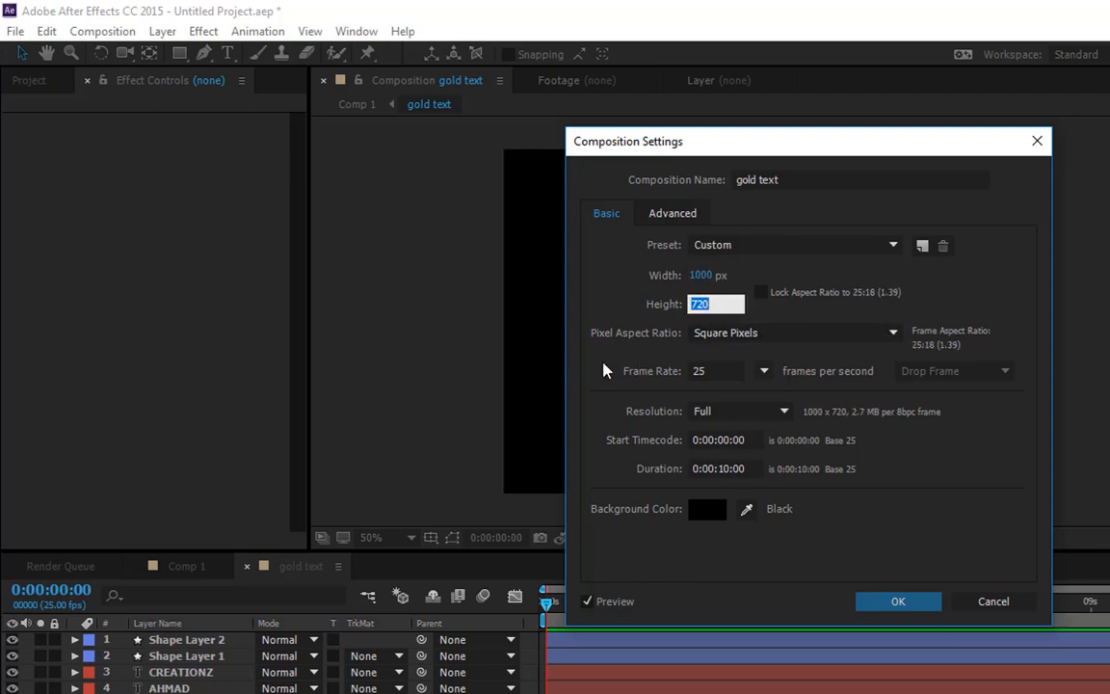
{"action": "type", "text": "250"}
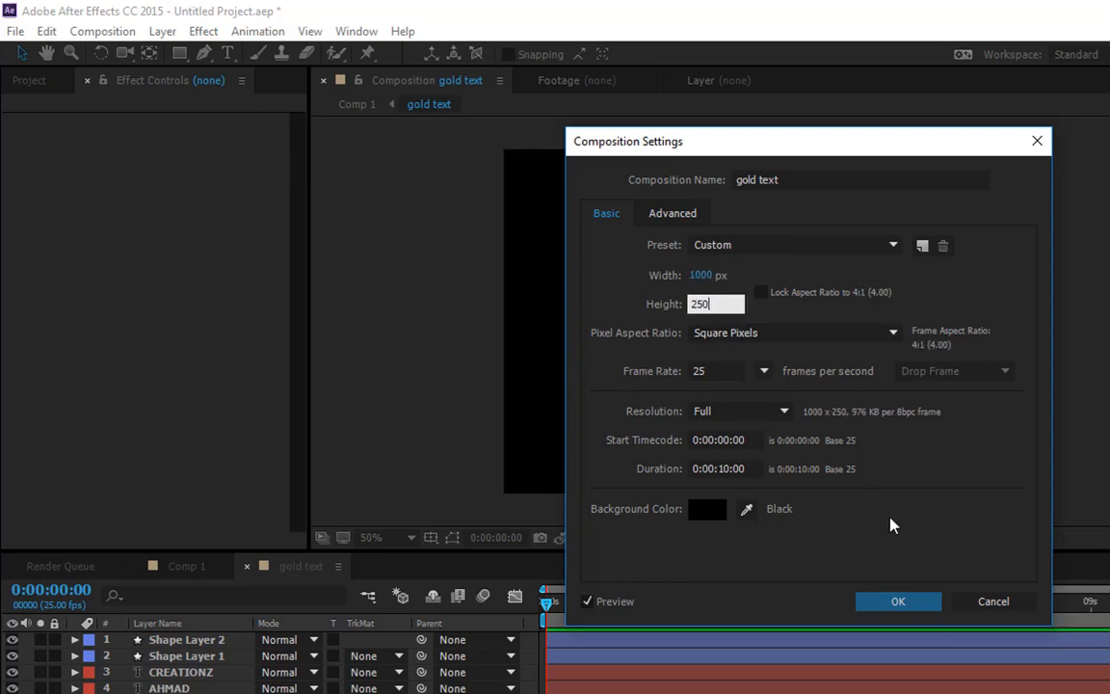
{"action": "left_click", "coordinate": [896, 600]}
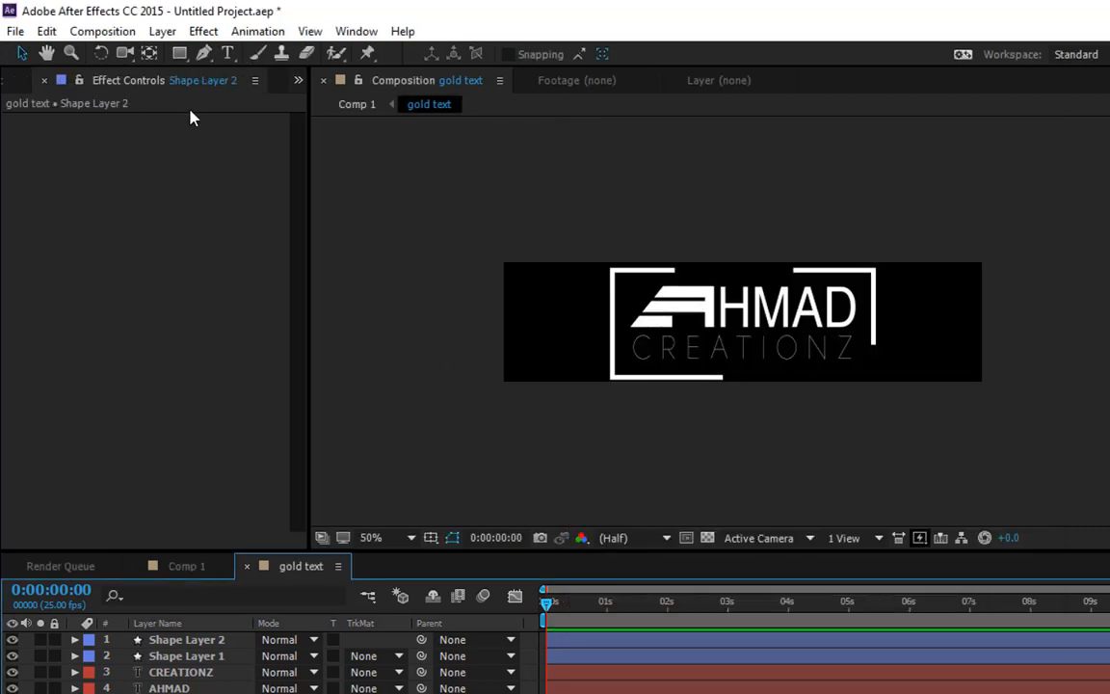
Set the height of the gold text composition to 280 px.
{"action": "left_click", "coordinate": [103, 31]}
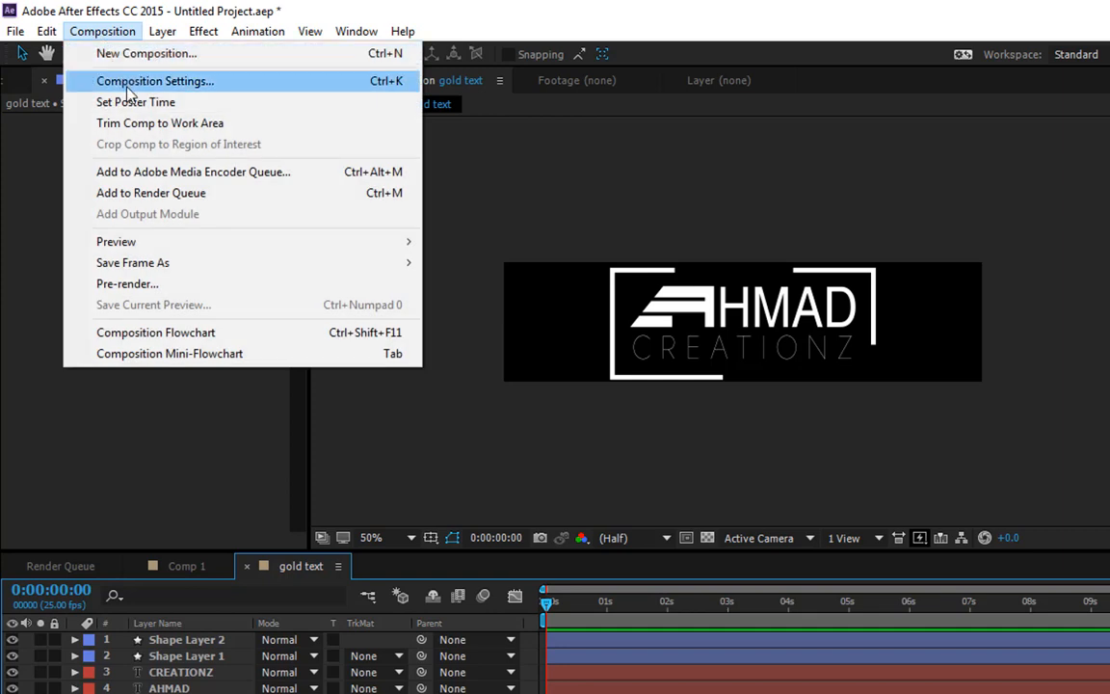
{"action": "left_click", "coordinate": [127, 87]}
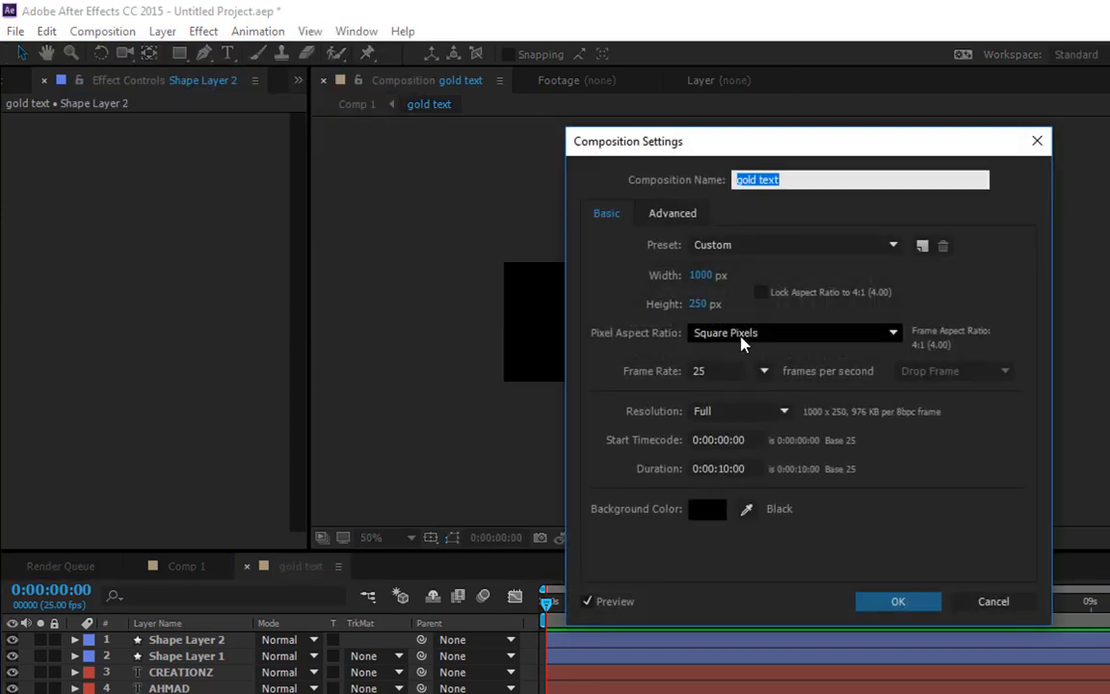
{"action": "left_click", "coordinate": [703, 303]}
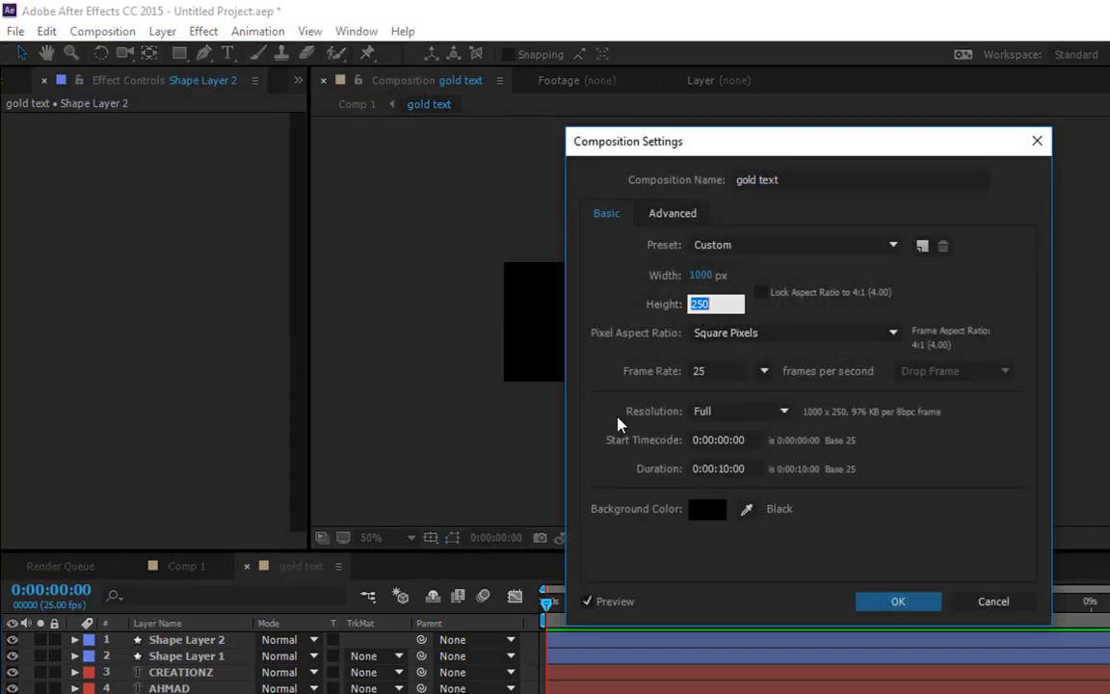
{"action": "type", "text": "280"}
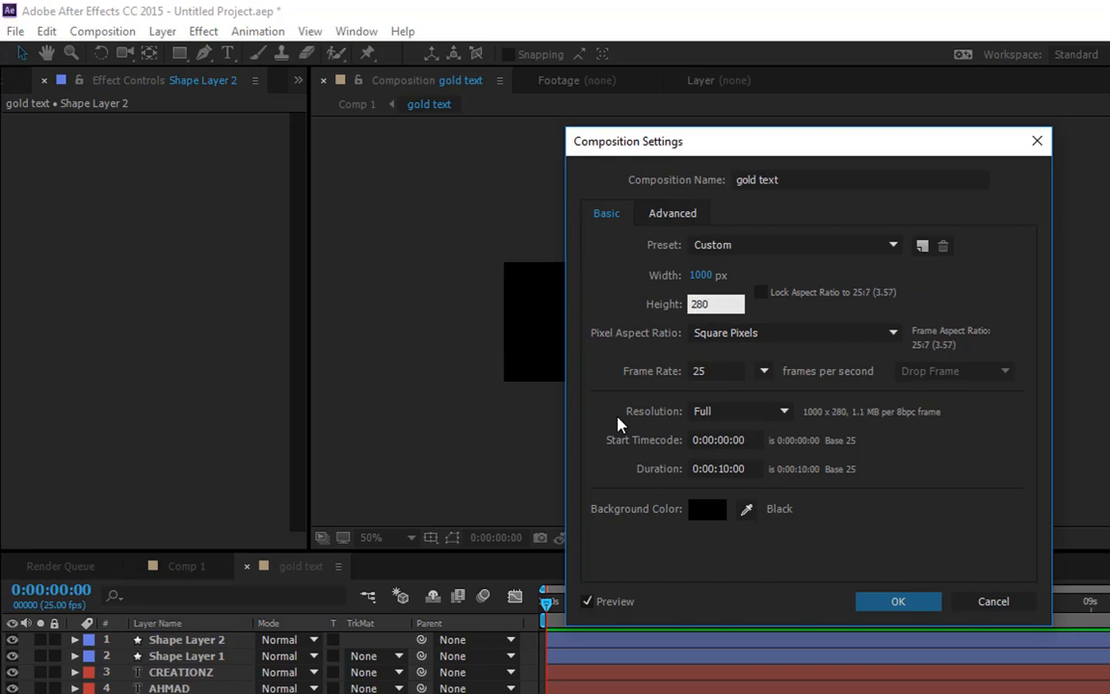
{"action": "left_click", "coordinate": [906, 603]}
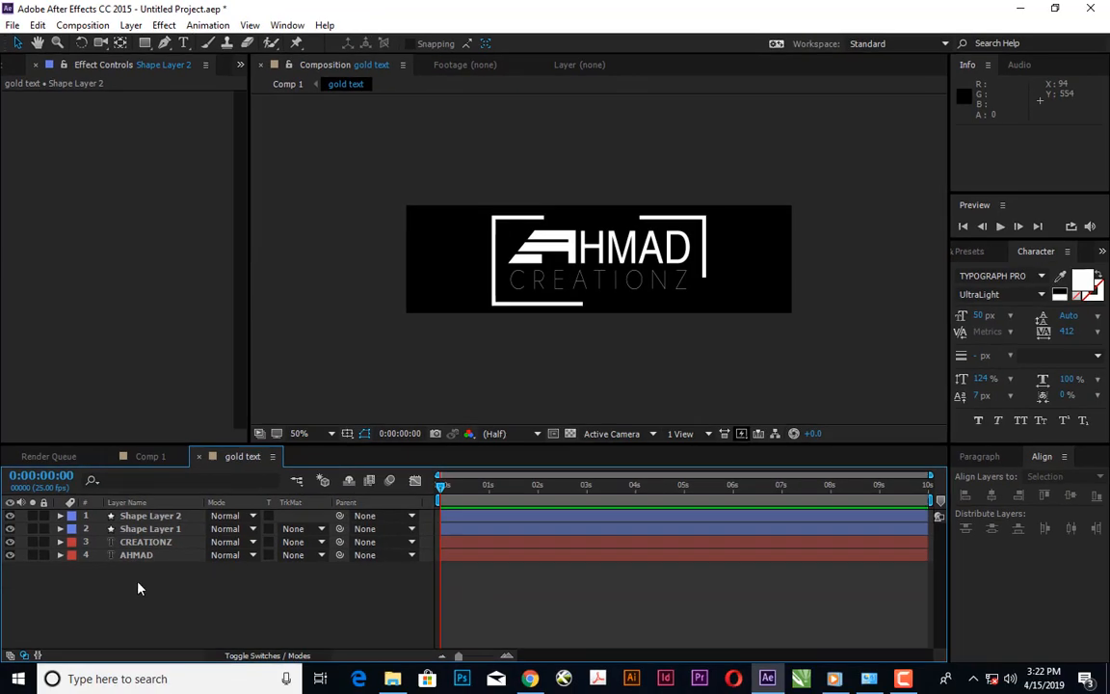
Pre-compose the four layers inside gold text into a new composition named "text", then deselect it.
{"action": "left_click_drag", "start_coordinate": [130, 567], "coordinate": [189, 521]}
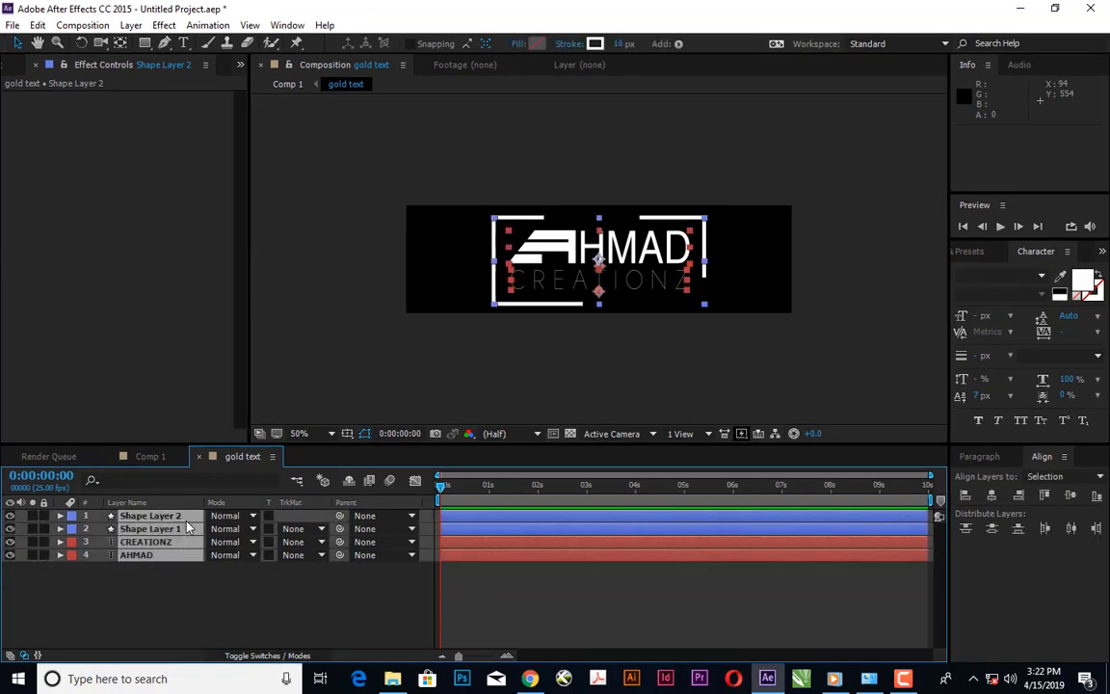
{"action": "right_click", "coordinate": [162, 536]}
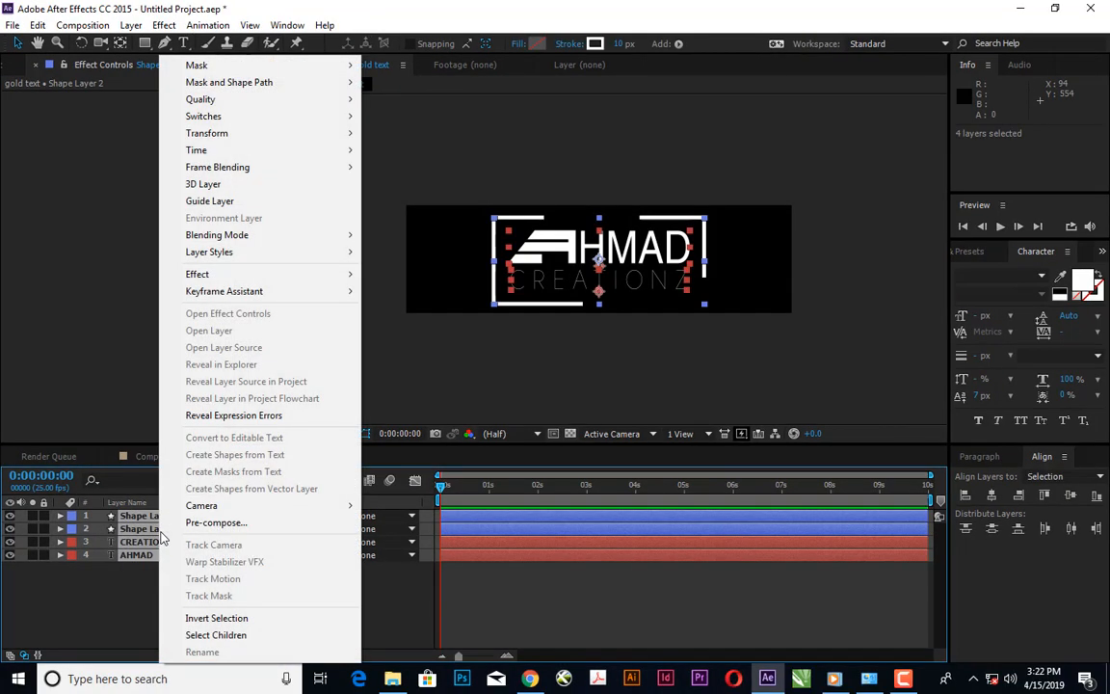
{"action": "left_click", "coordinate": [233, 531]}
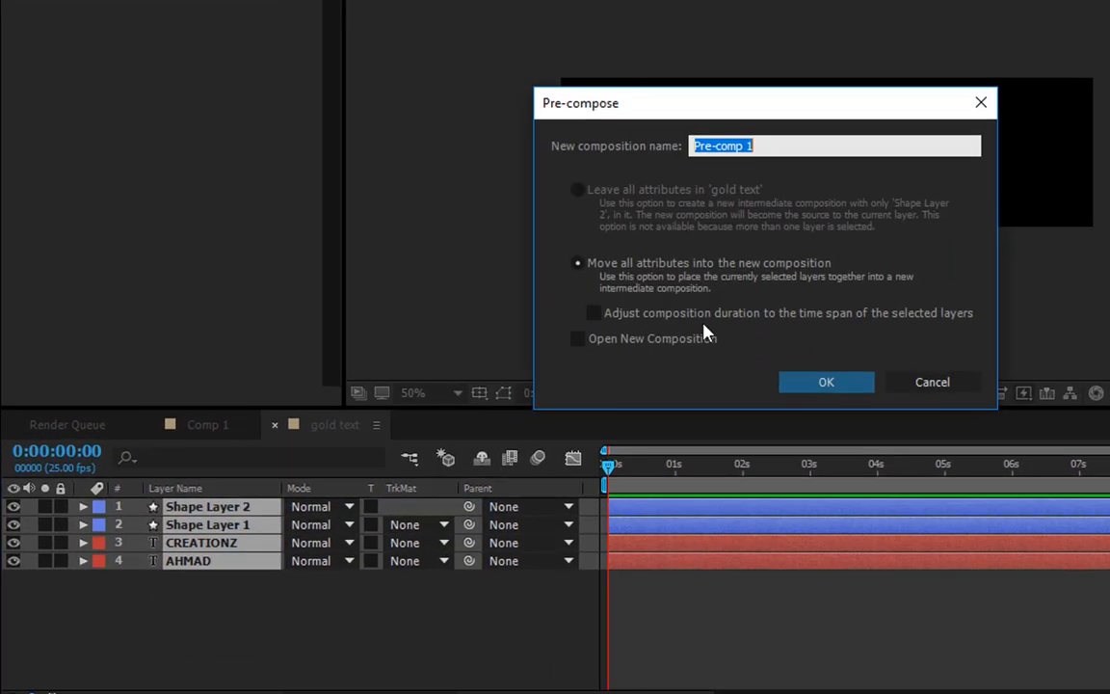
{"action": "type", "text": "text"}
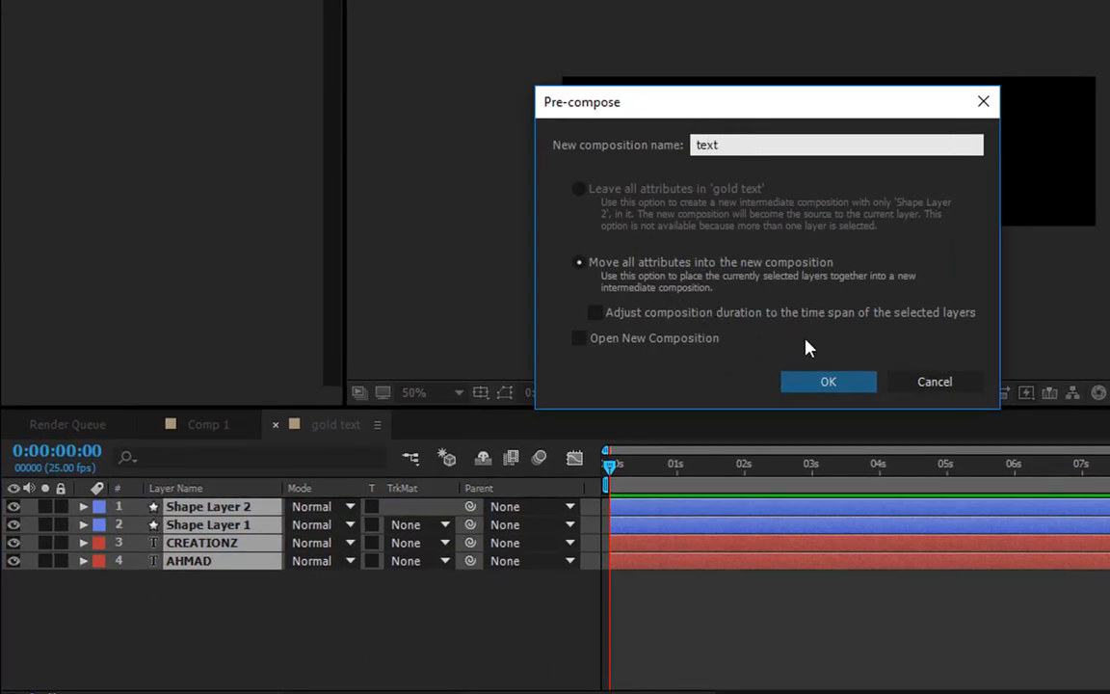
{"action": "left_click", "coordinate": [822, 386]}
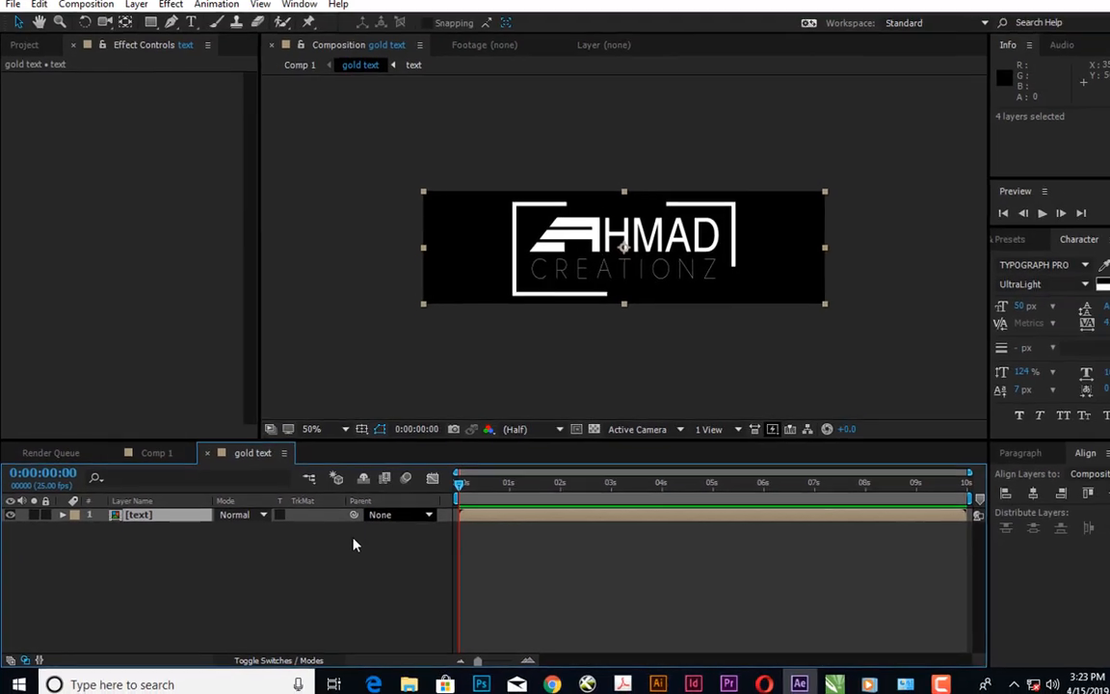
{"action": "left_click", "coordinate": [254, 579]}
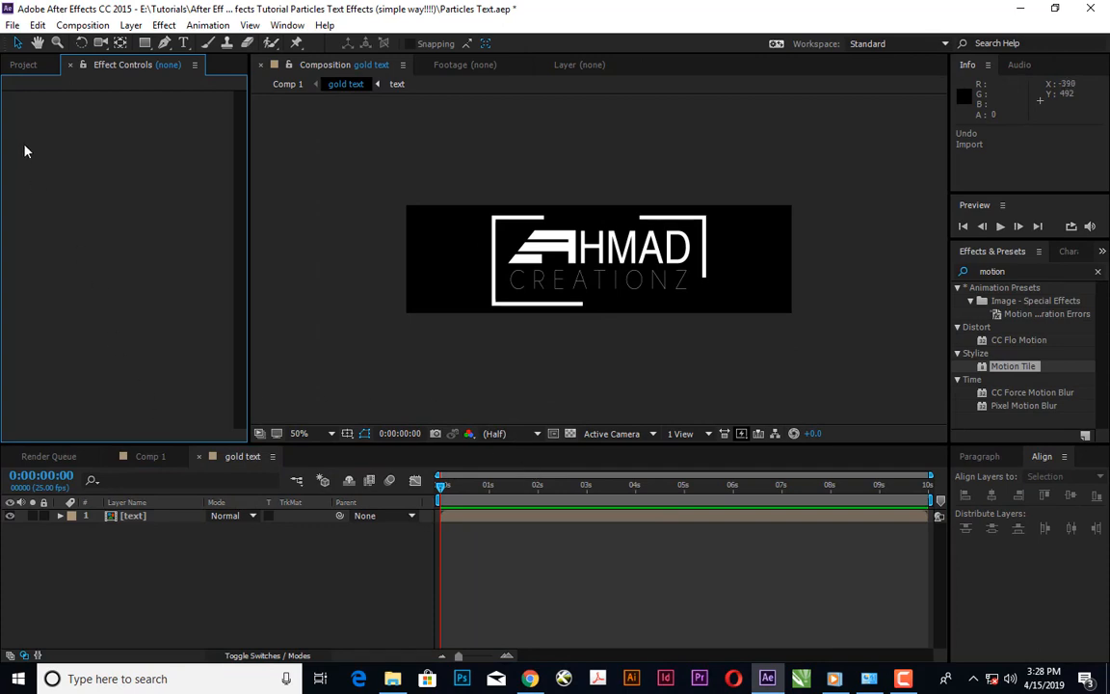
Import the image studio_reflection.jpg into the project.
{"action": "left_click", "coordinate": [25, 65]}
{"action": "right_click", "coordinate": [81, 308]}
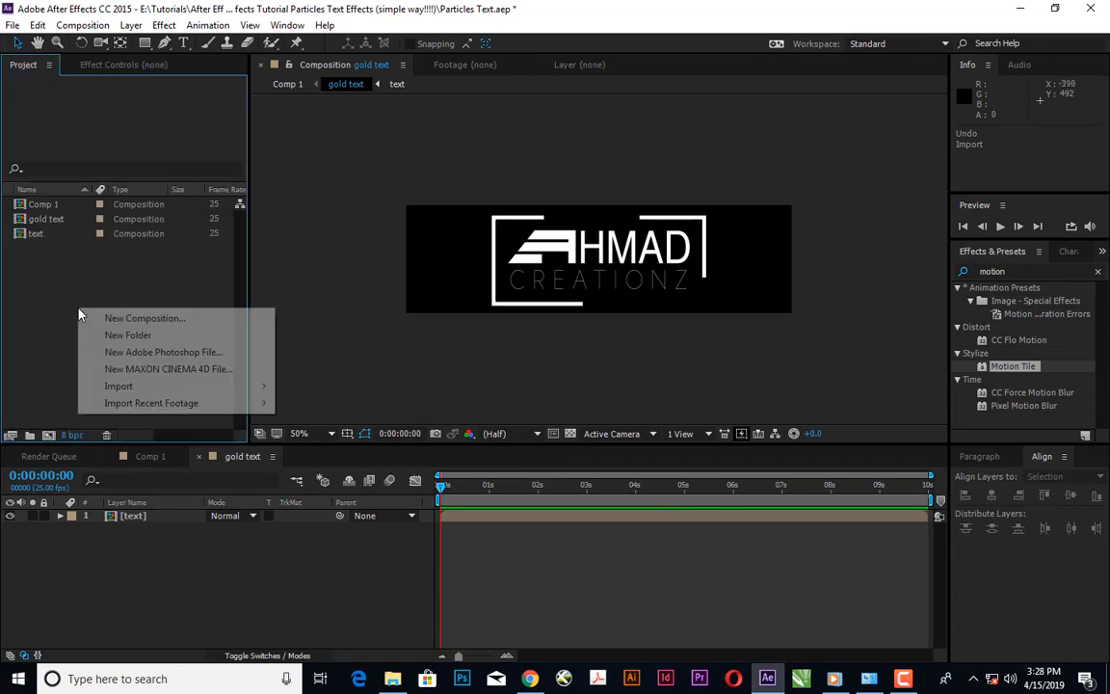
{"action": "mouse_move", "coordinate": [218, 392]}
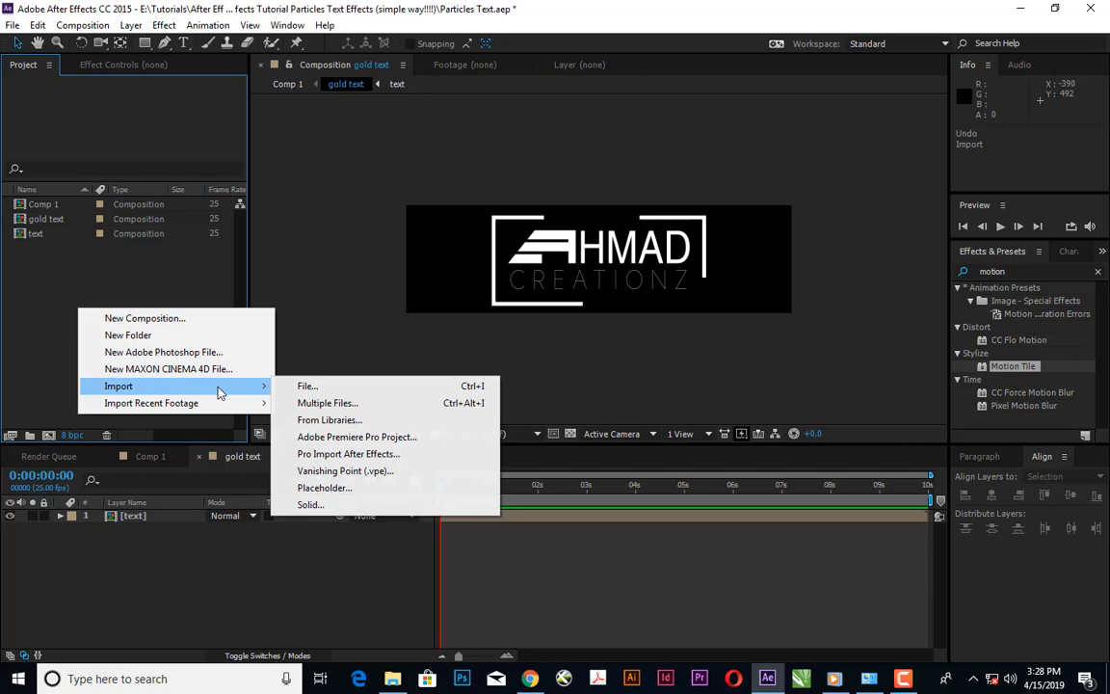
{"action": "left_click", "coordinate": [315, 388]}
{"action": "double_click", "coordinate": [487, 159]}
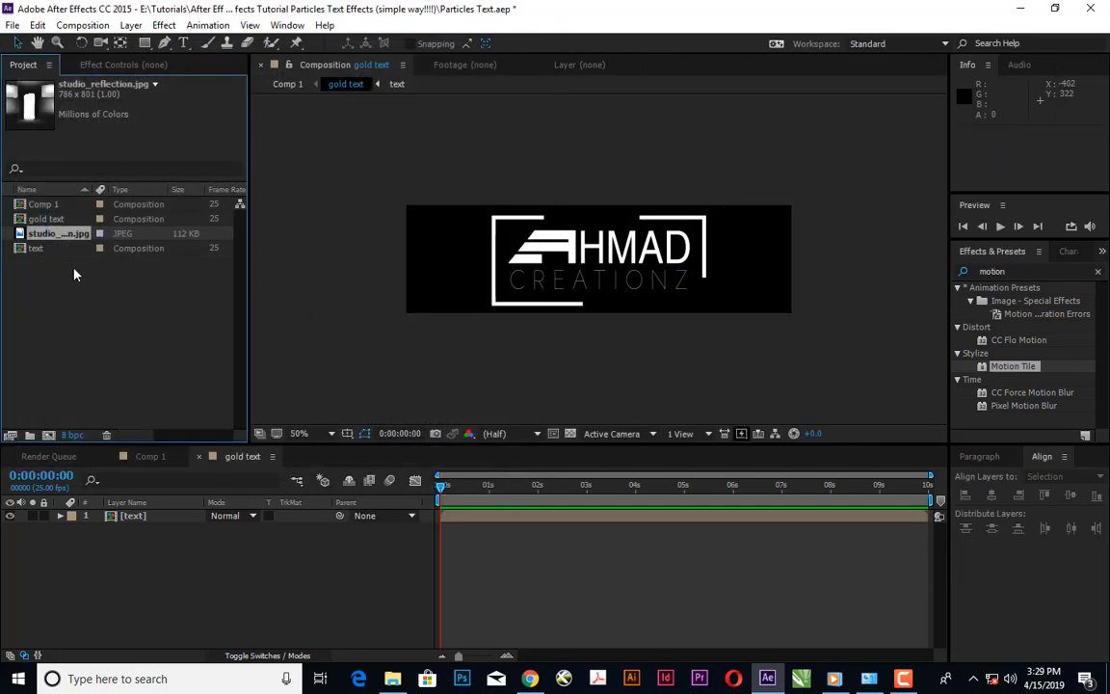
Place studio_reflection.jpg above the text layer in gold text and scale it to 35%.
{"action": "left_click_drag", "start_coordinate": [56, 238], "coordinate": [104, 523]}
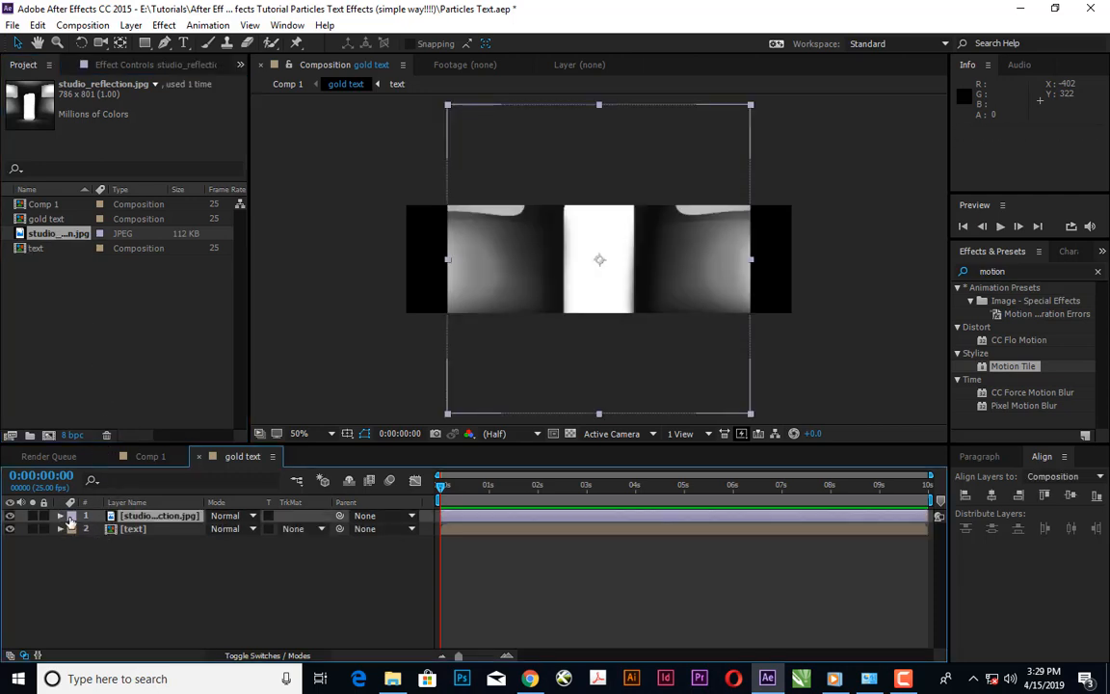
{"action": "key", "text": "s"}
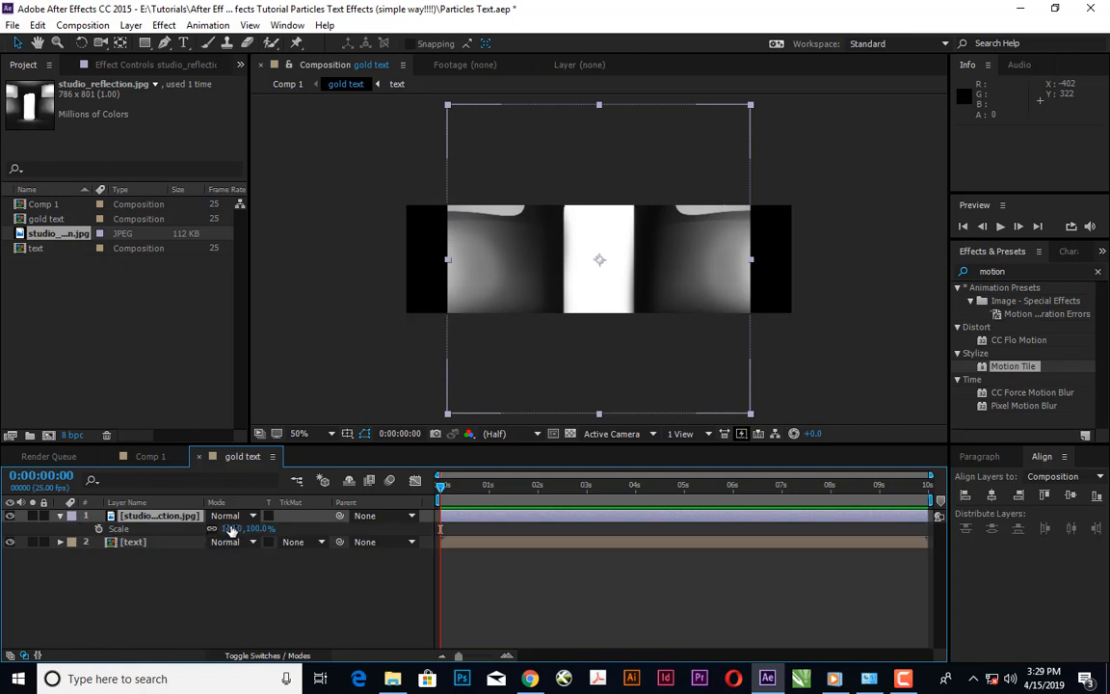
{"action": "left_click_drag", "start_coordinate": [231, 528], "coordinate": [169, 518]}
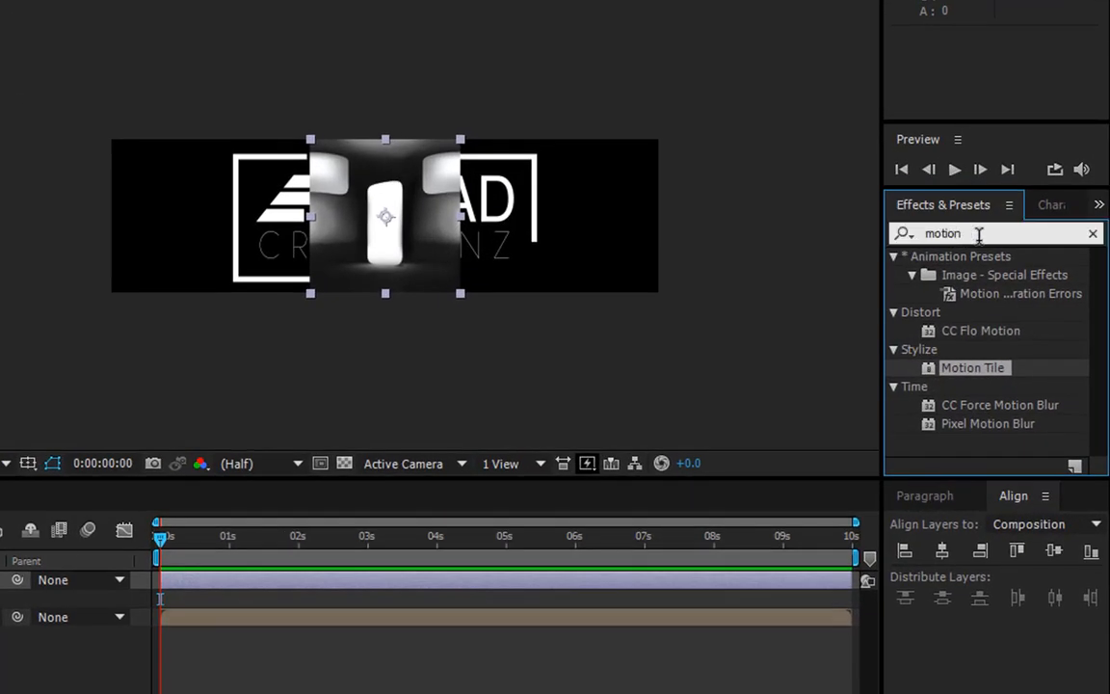
Search the effects for "motion" and apply Motion Tile to the studio_reflection.jpg layer.
{"action": "double_click", "coordinate": [975, 234]}
{"action": "type", "text": "moti"}
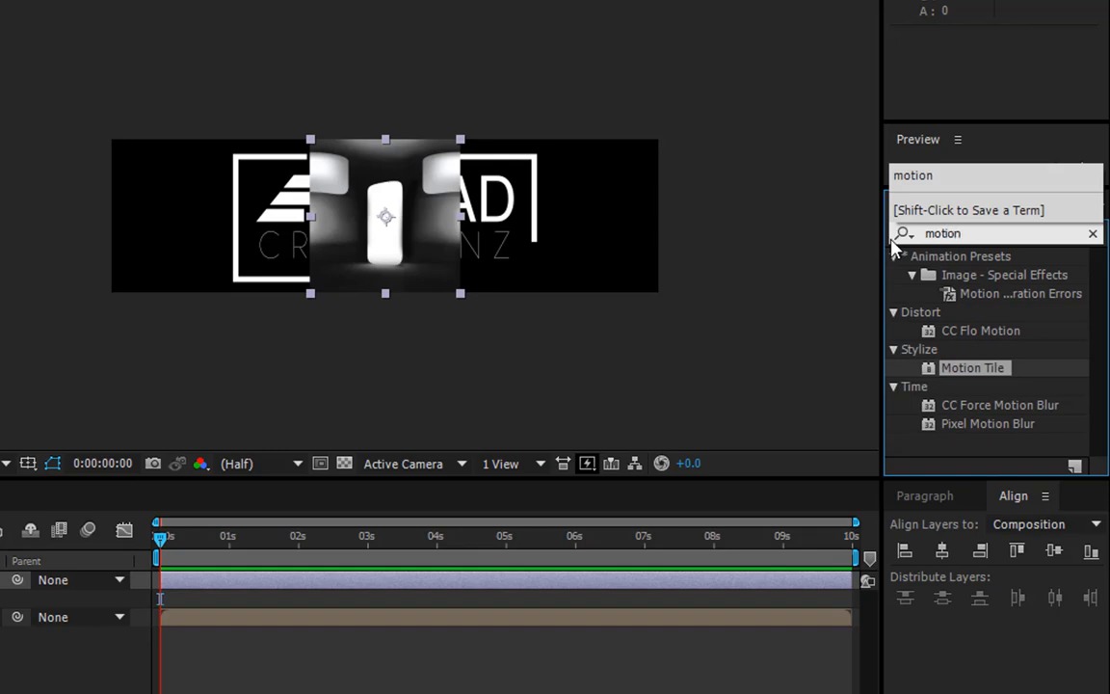
{"action": "left_click_drag", "start_coordinate": [973, 368], "coordinate": [420, 226]}
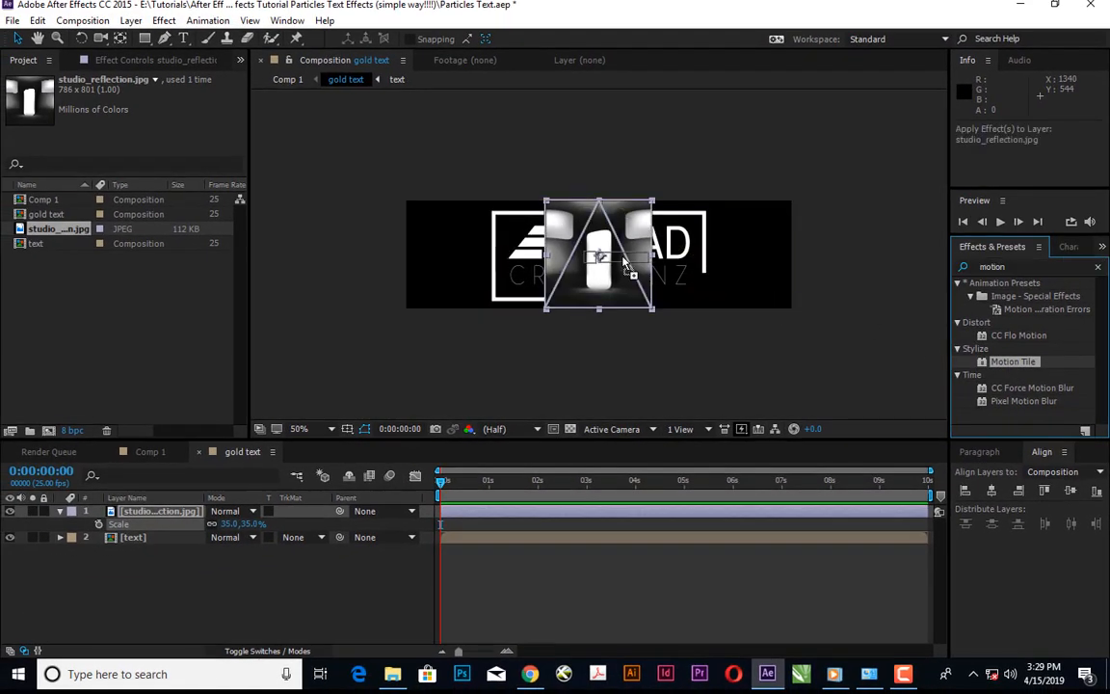
{"action": "left_click_drag", "start_coordinate": [624, 263], "coordinate": [559, 230]}
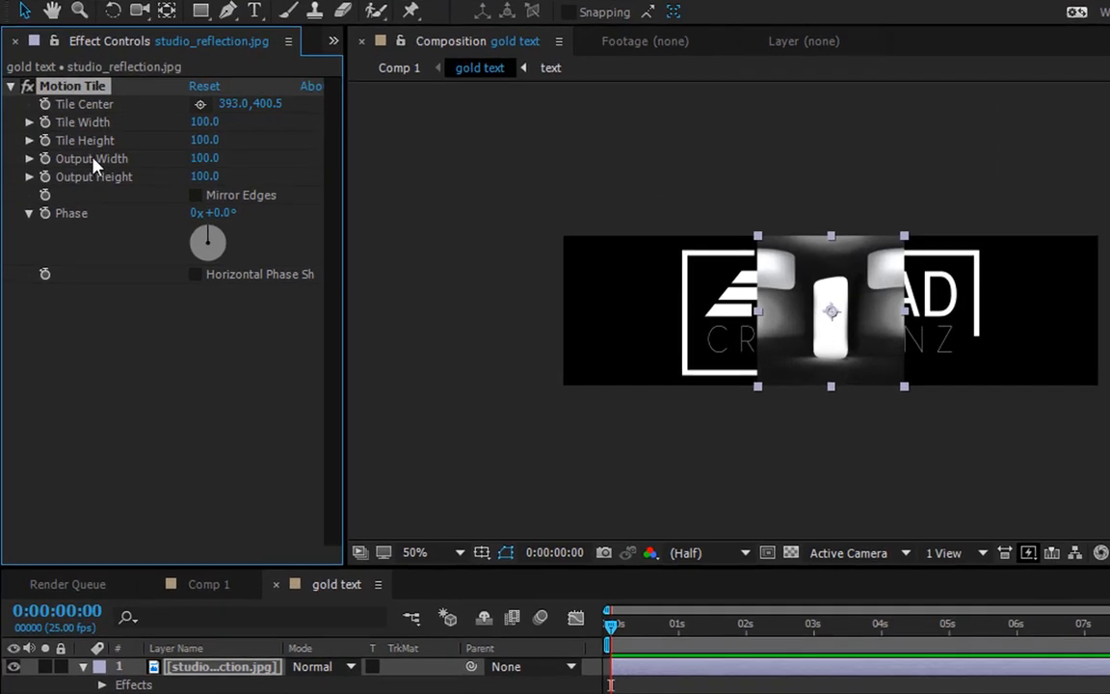
Set the Motion Tile Output Width of the reflection image to 600.
{"action": "left_click", "coordinate": [202, 159]}
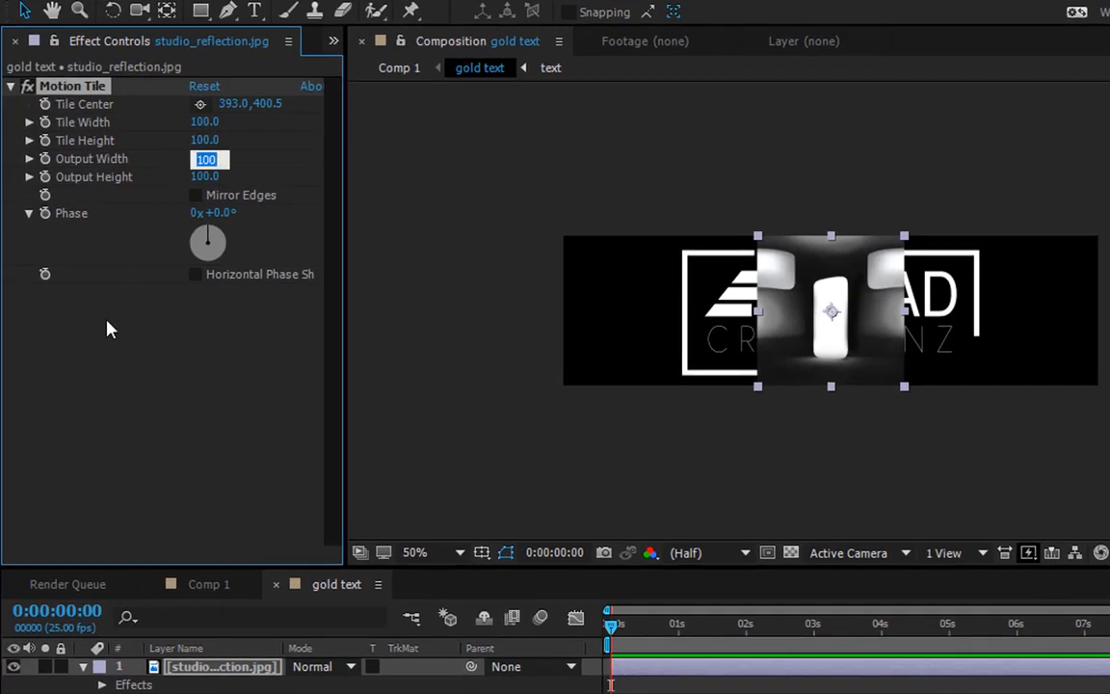
{"action": "type", "text": "6"}
{"action": "key", "text": "Return"}
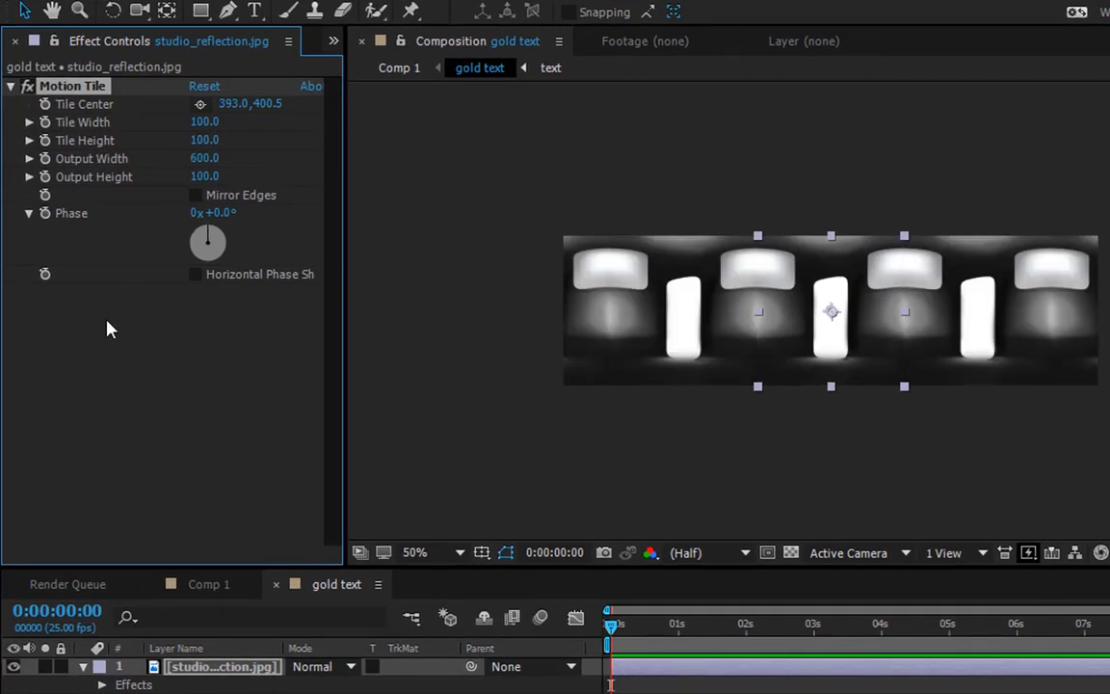
{"action": "left_click", "coordinate": [610, 638]}
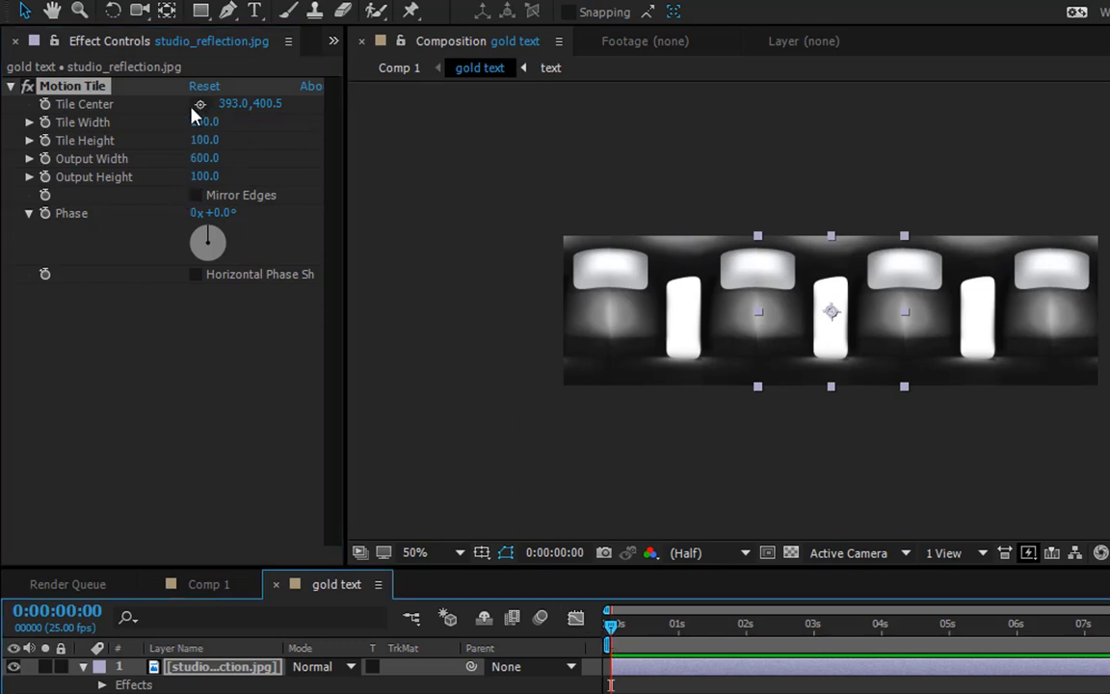
Keyframe the Motion Tile's Tile Center at the start of gold text and set its X value to 2000 at 0:00:07:24.
{"action": "left_click", "coordinate": [44, 105]}
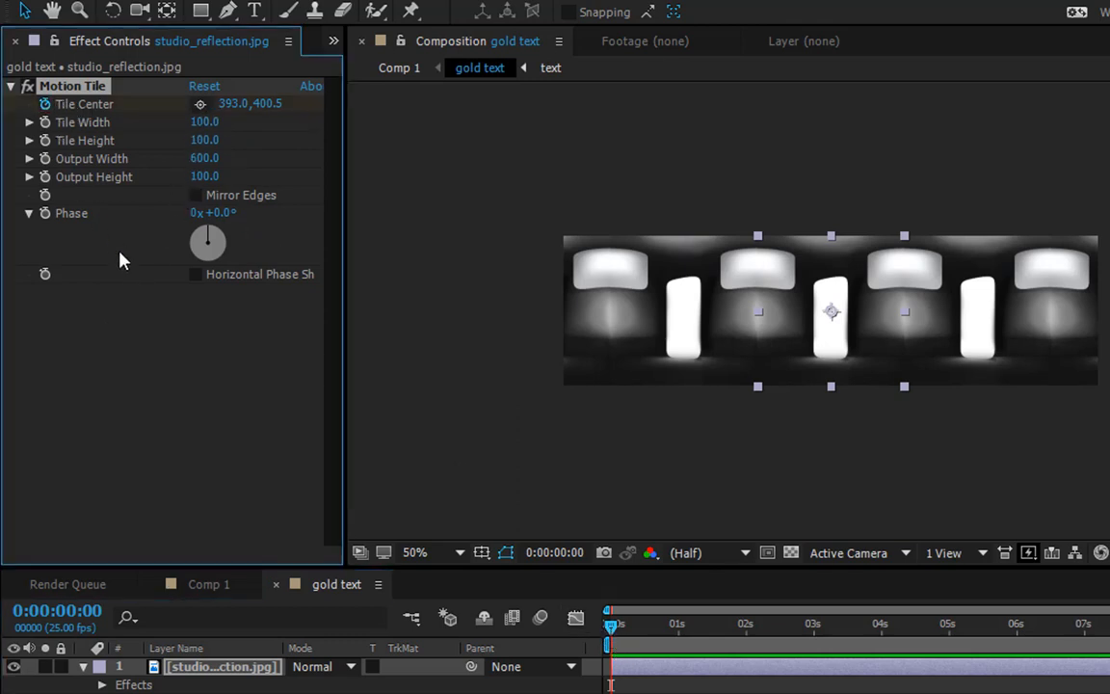
{"action": "left_click_drag", "start_coordinate": [612, 627], "coordinate": [1109, 656]}
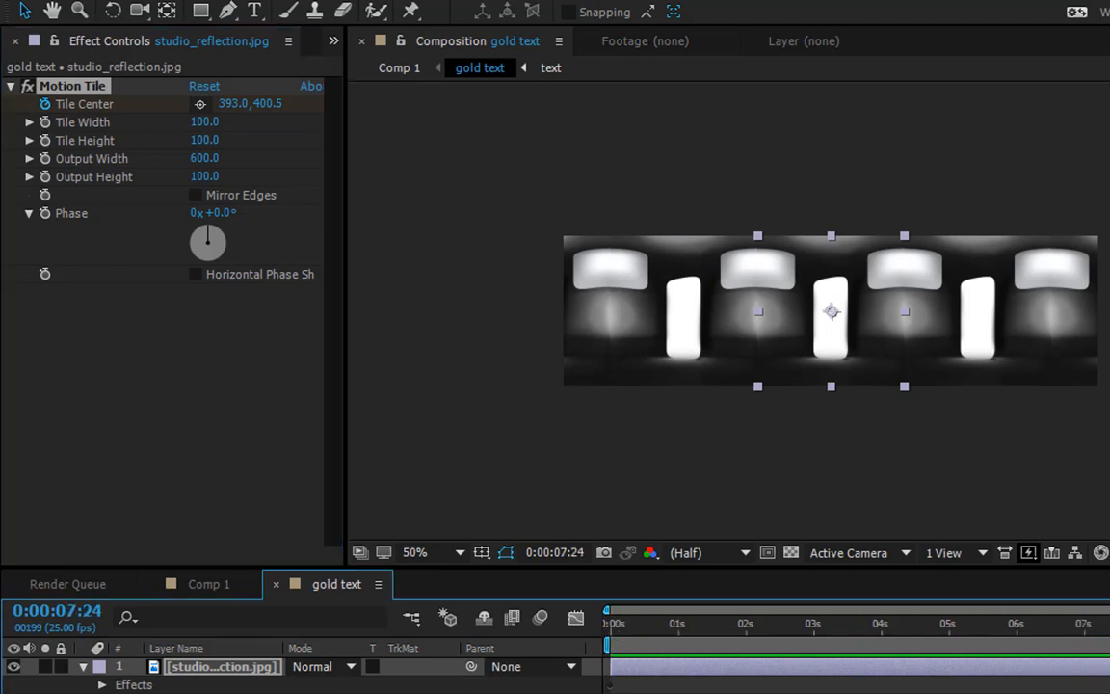
{"action": "left_click", "coordinate": [231, 104]}
{"action": "type", "text": "2000"}
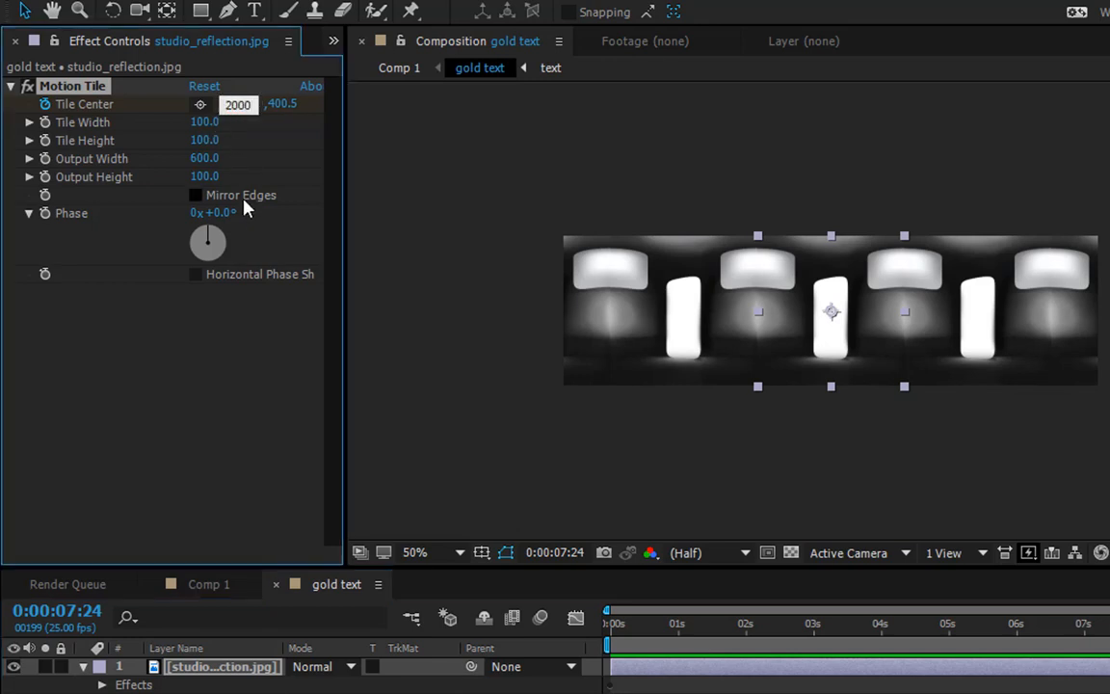
{"action": "key", "text": "Return"}
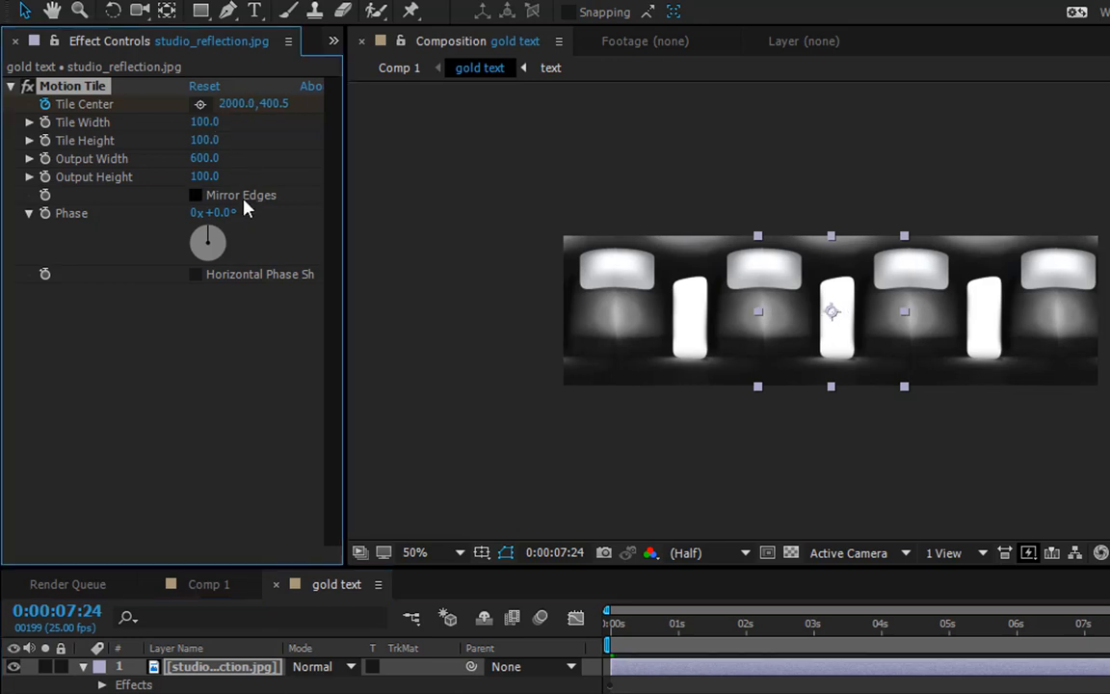
{"action": "left_click_drag", "start_coordinate": [1107, 624], "coordinate": [547, 638]}
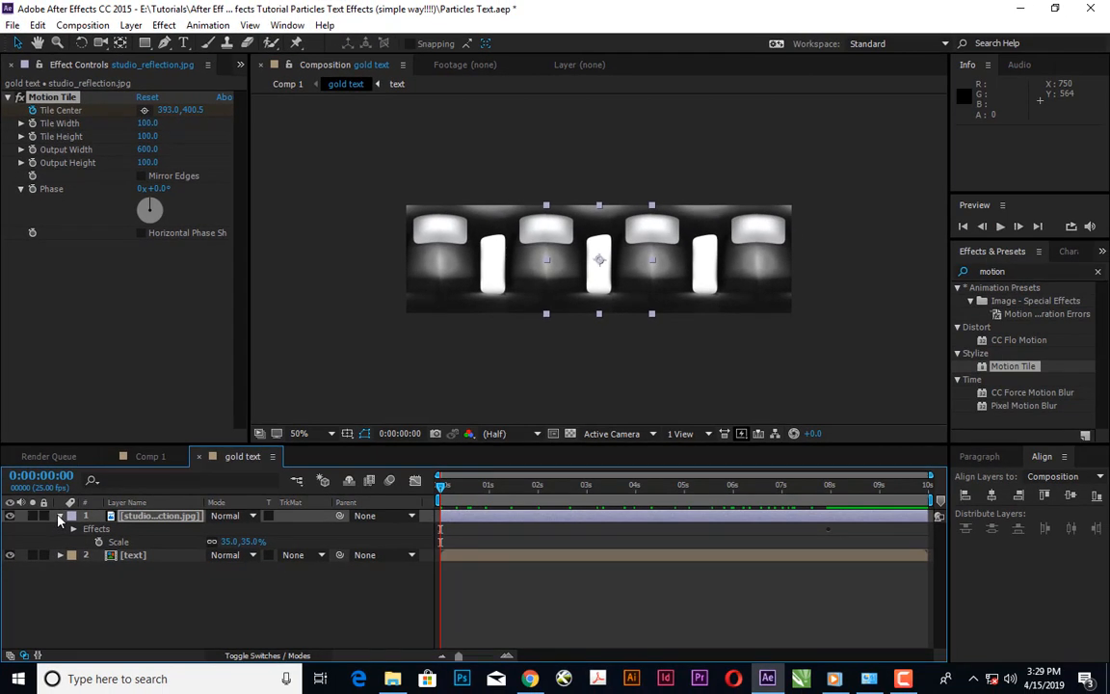
Pre-compose the studio_reflection.jpg layer, moving all attributes into the new composition.
{"action": "left_click", "coordinate": [71, 606]}
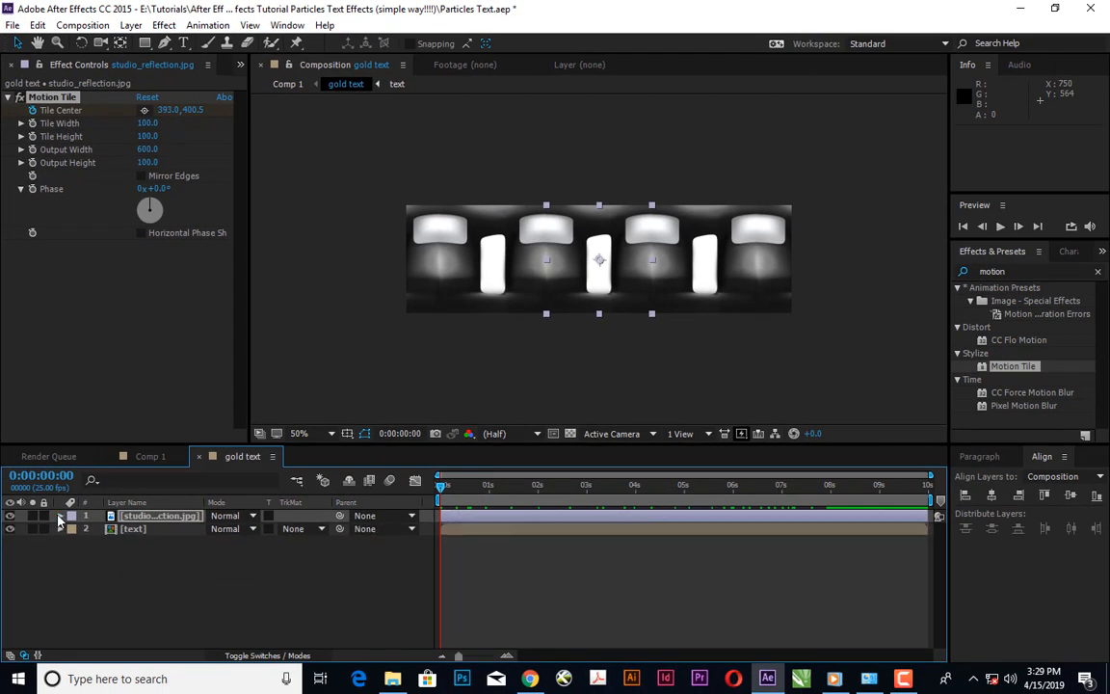
{"action": "right_click", "coordinate": [164, 521]}
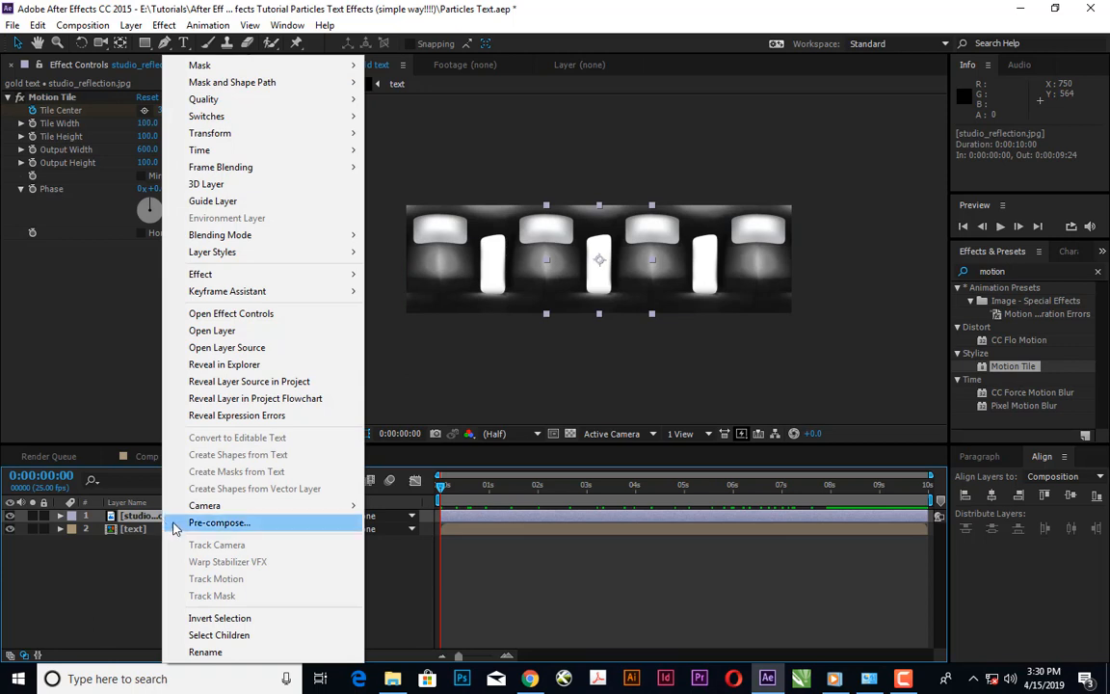
{"action": "left_click", "coordinate": [218, 525]}
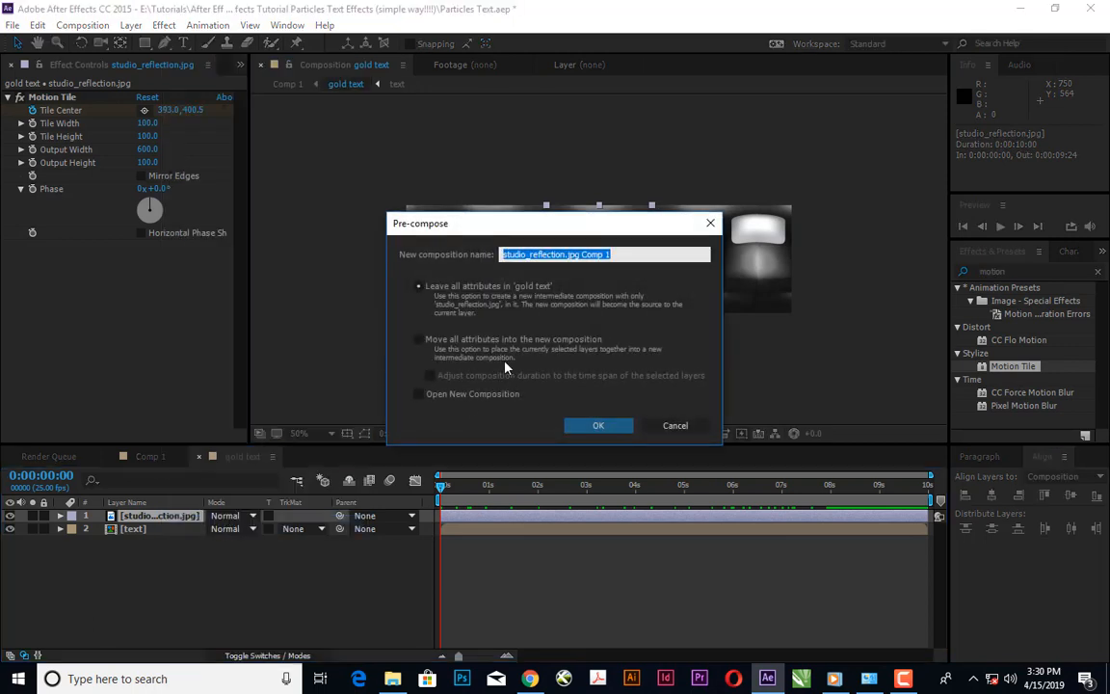
{"action": "left_click", "coordinate": [421, 340]}
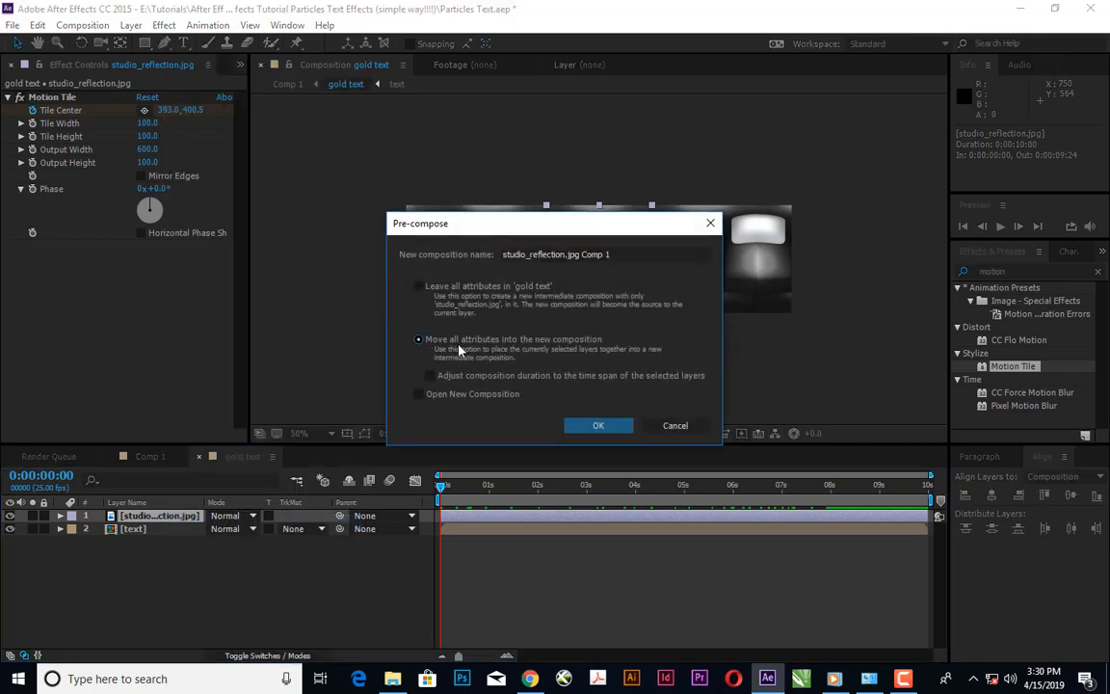
{"action": "left_click", "coordinate": [600, 425]}
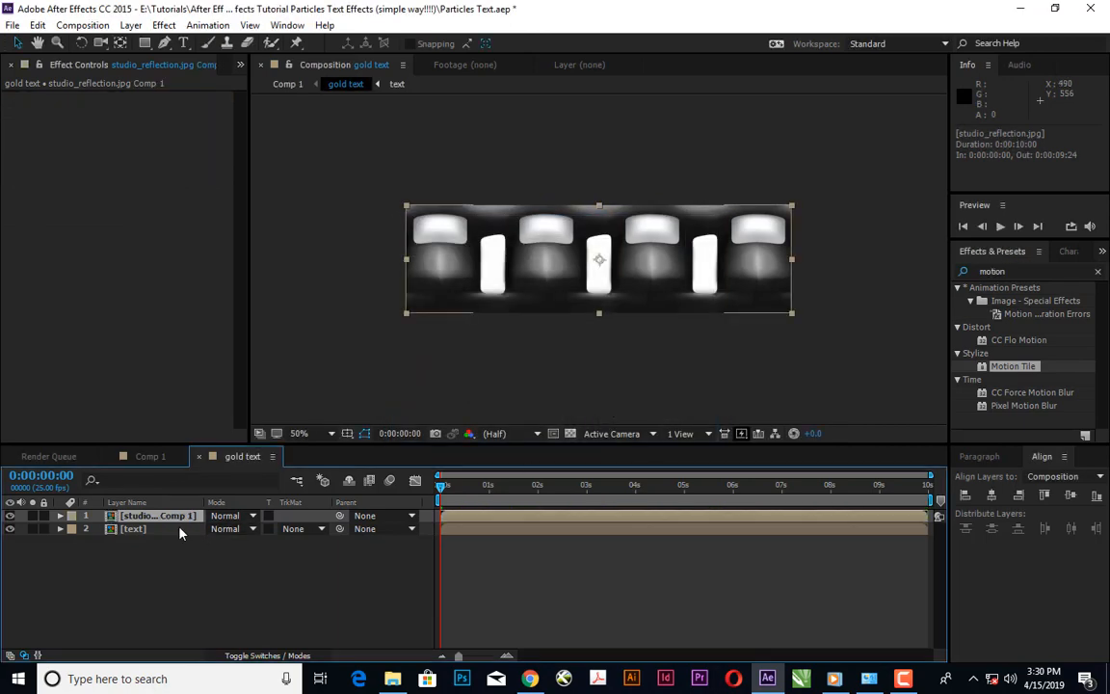
Move the pre-composed reflection layer below the text layer and set its track matte to Alpha Matte "[text]".
{"action": "left_click_drag", "start_coordinate": [166, 517], "coordinate": [162, 545]}
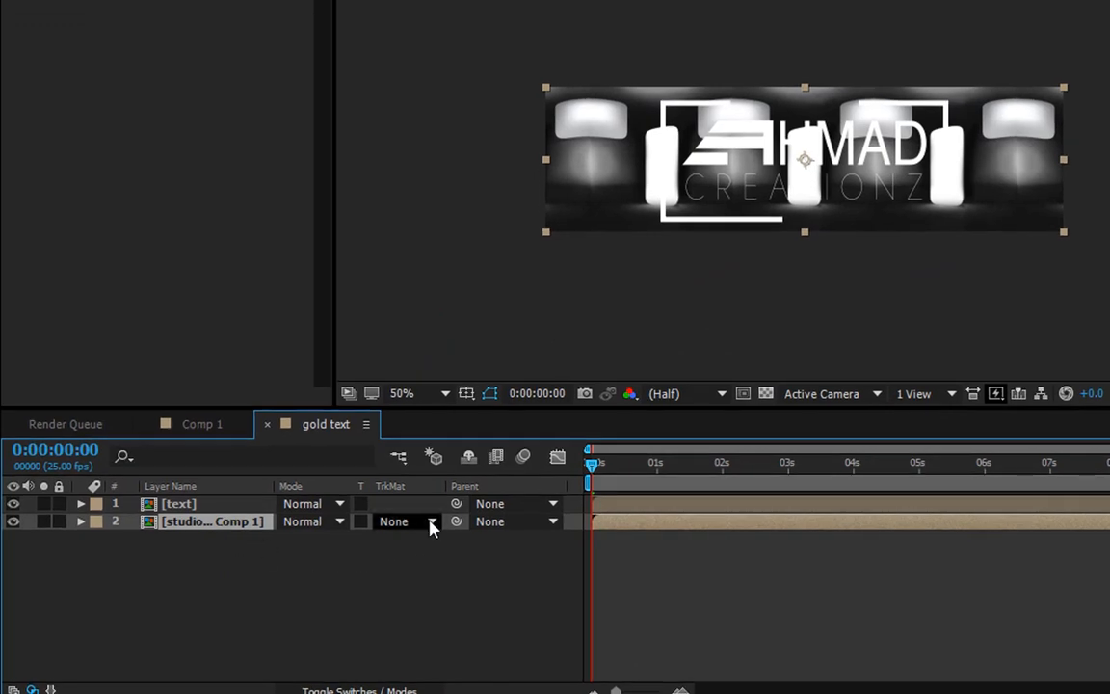
{"action": "left_click", "coordinate": [431, 526]}
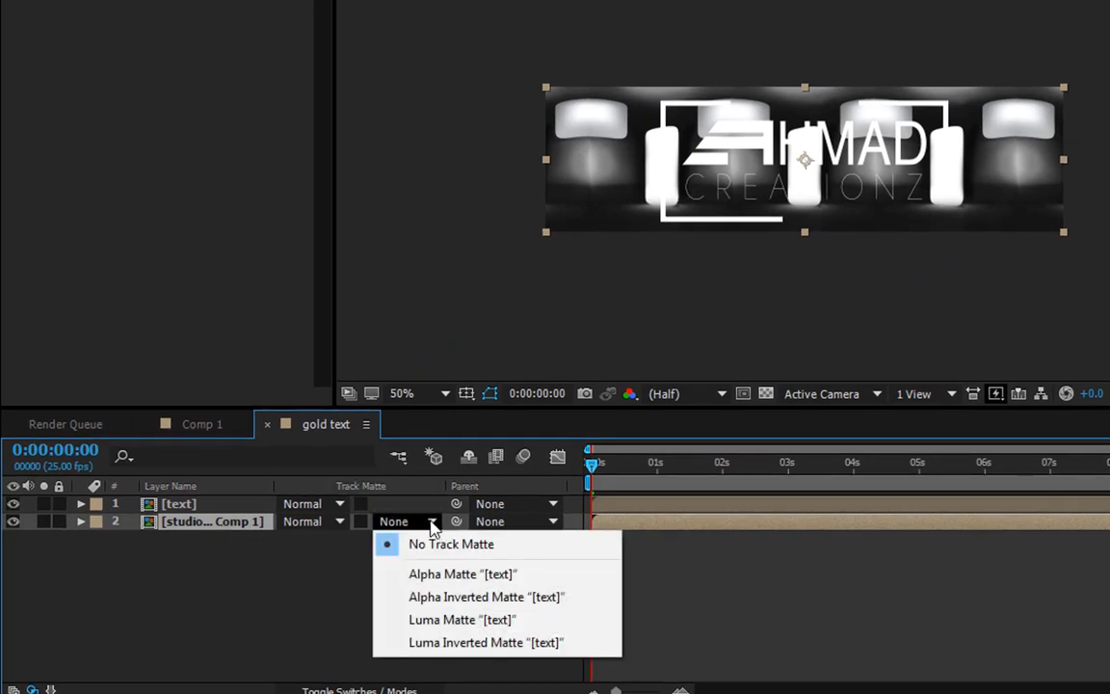
{"action": "left_click", "coordinate": [463, 575]}
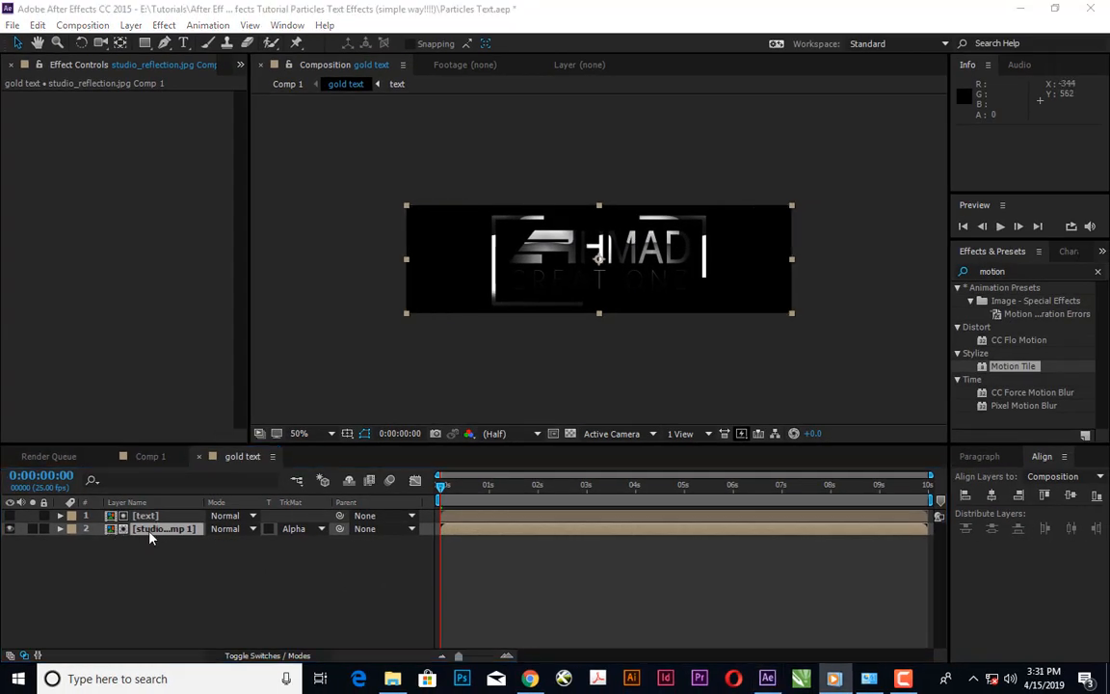
Search the effects for "cc b" and apply CC Blobbylize to the pre-composed reflection layer.
{"action": "left_click", "coordinate": [150, 536]}
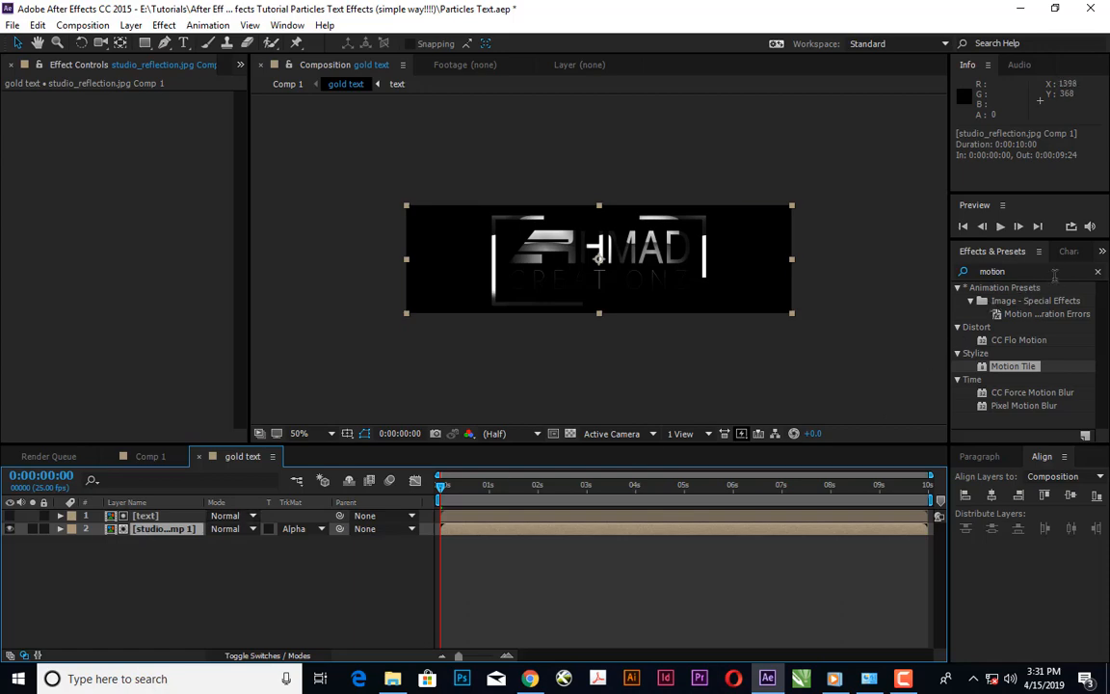
{"action": "left_click", "coordinate": [1097, 274]}
{"action": "left_click", "coordinate": [1020, 270]}
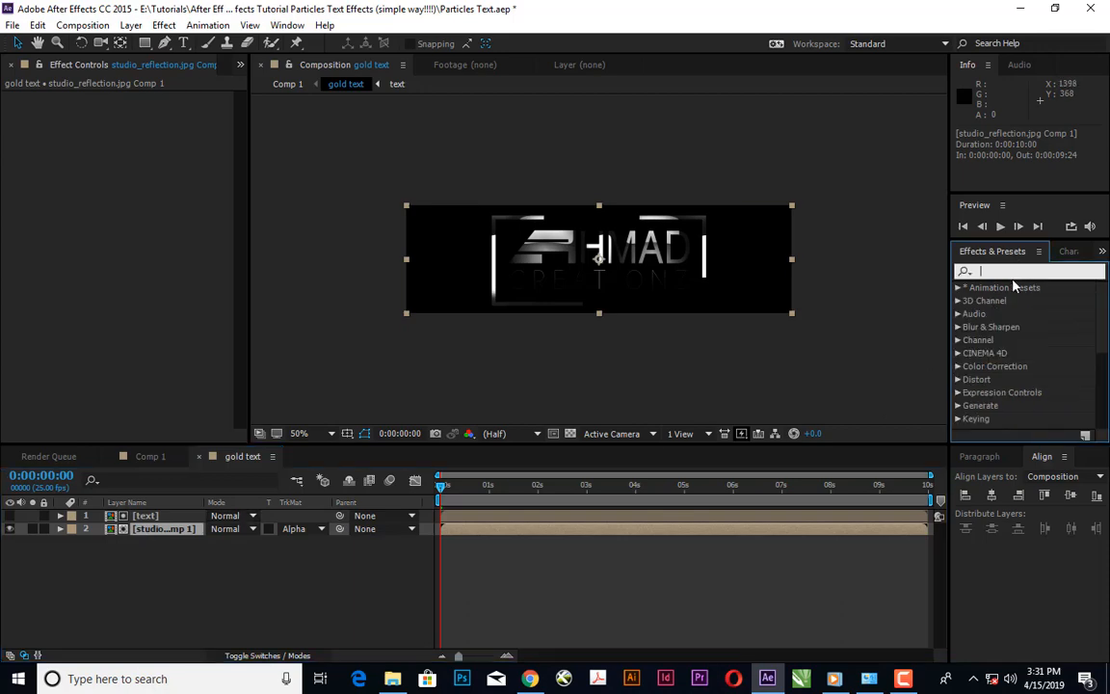
{"action": "type", "text": "cc"}
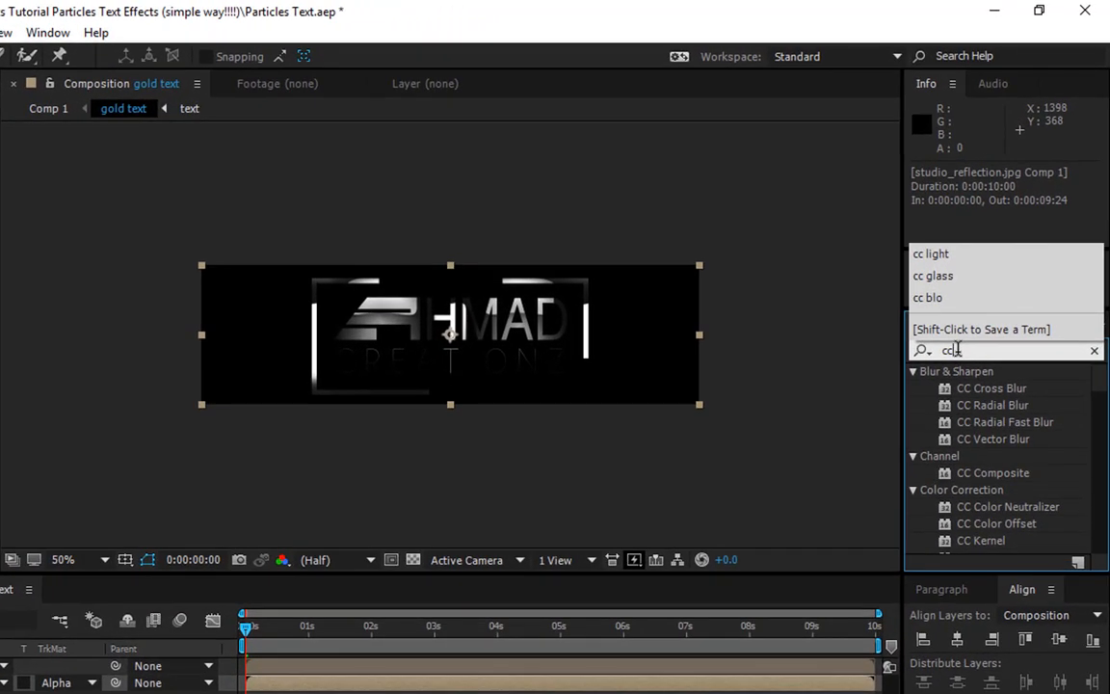
{"action": "type", "text": " b"}
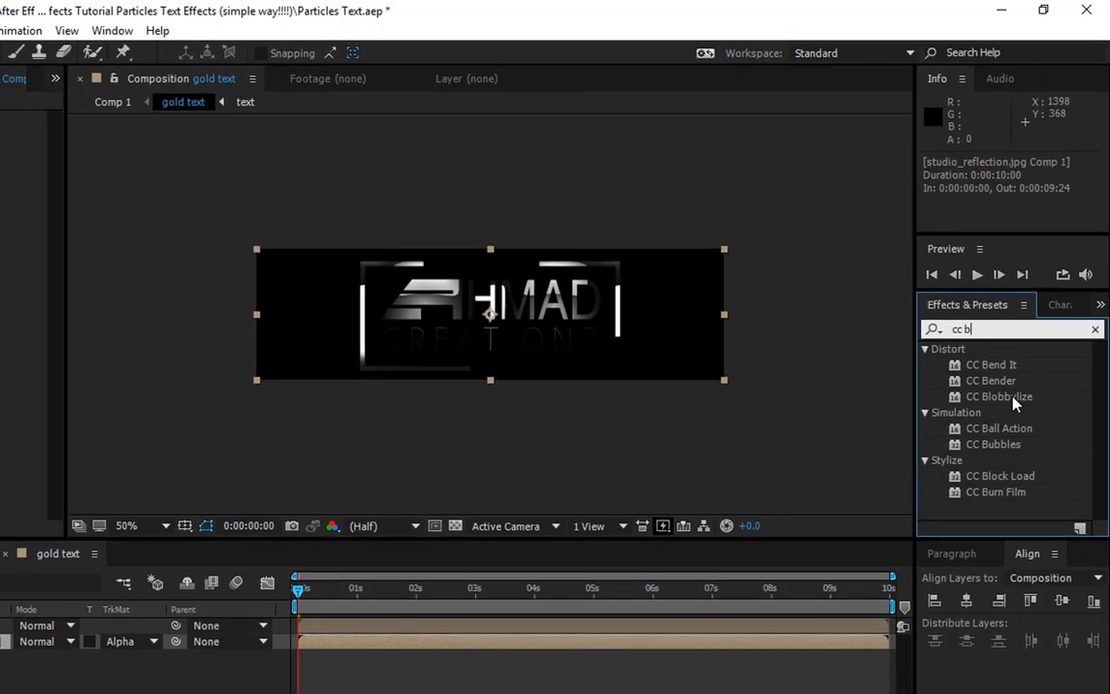
{"action": "left_click_drag", "start_coordinate": [1013, 399], "coordinate": [924, 427]}
{"action": "left_click_drag", "start_coordinate": [260, 520], "coordinate": [143, 537]}
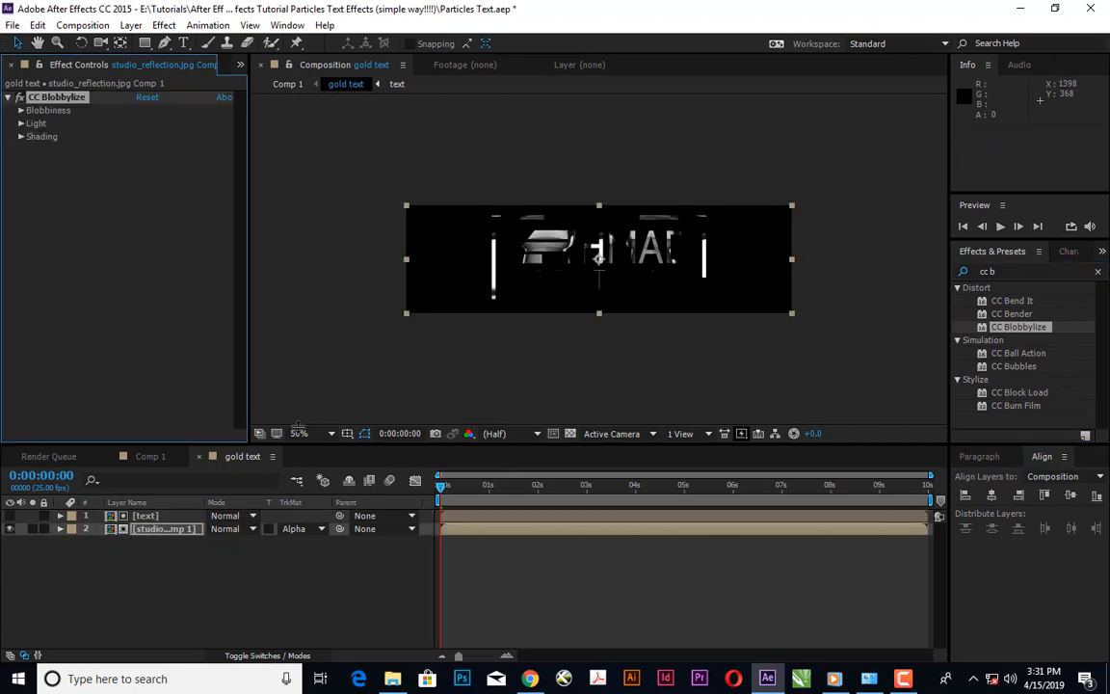
Set the CC Blobbylize blobbiness Property to Alpha and its Blob Layer to 1. text.
{"action": "scroll", "coordinate": [462, 219], "scroll_direction": "up", "scroll_amount": 2}
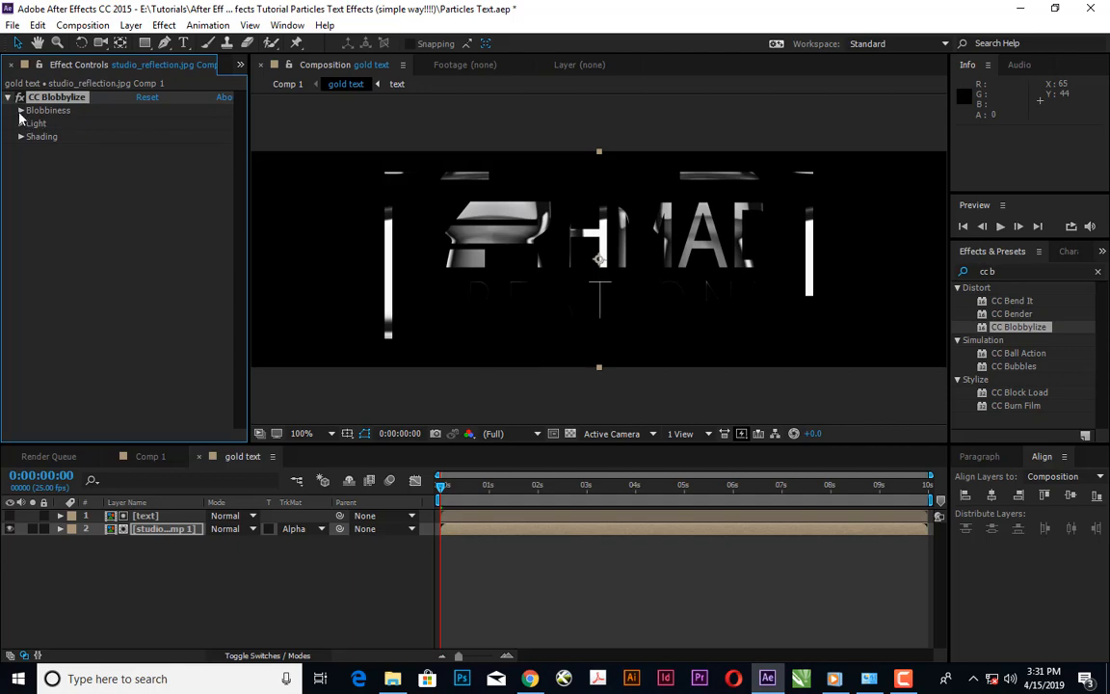
{"action": "left_click", "coordinate": [20, 111]}
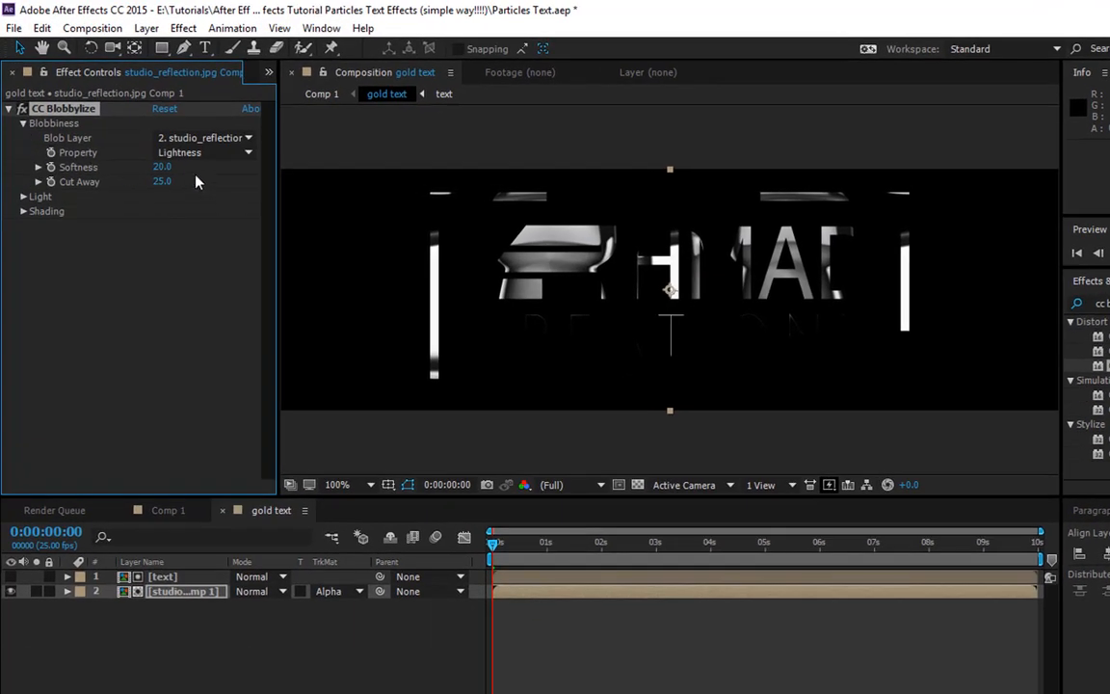
{"action": "left_click", "coordinate": [214, 154]}
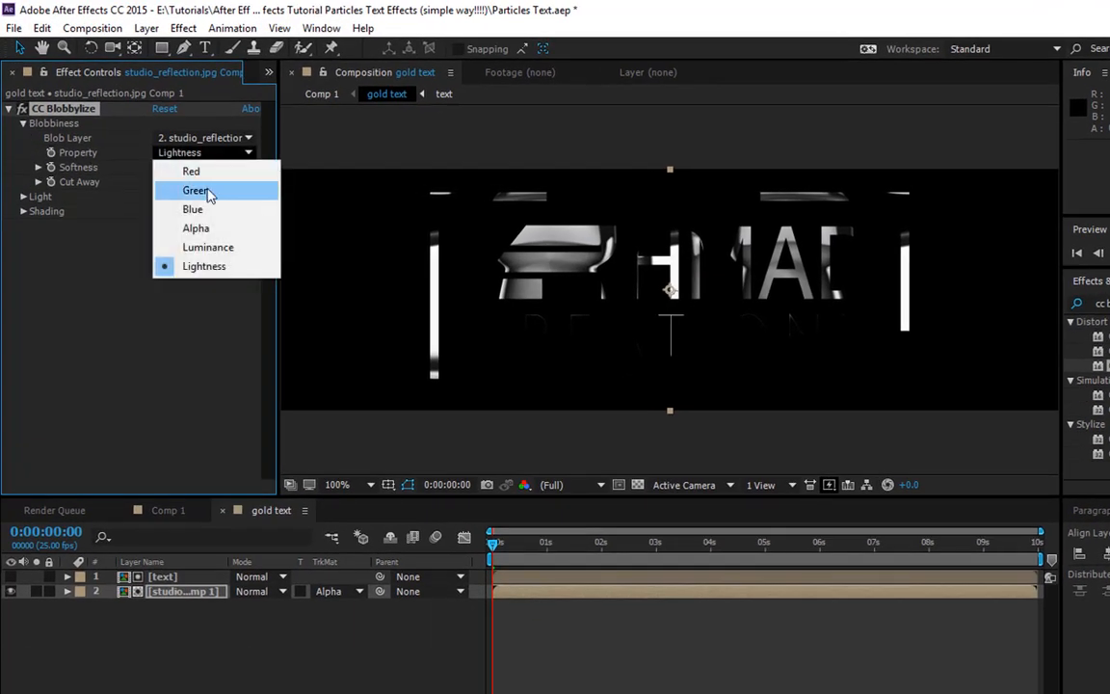
{"action": "left_click", "coordinate": [205, 228]}
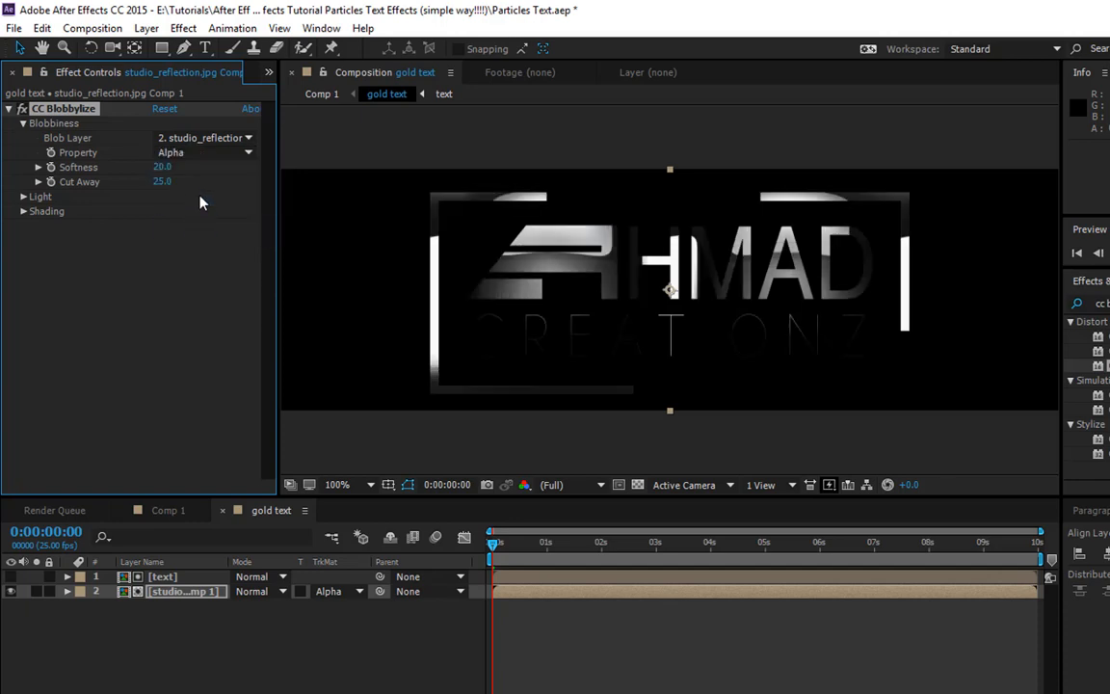
{"action": "left_click", "coordinate": [203, 140]}
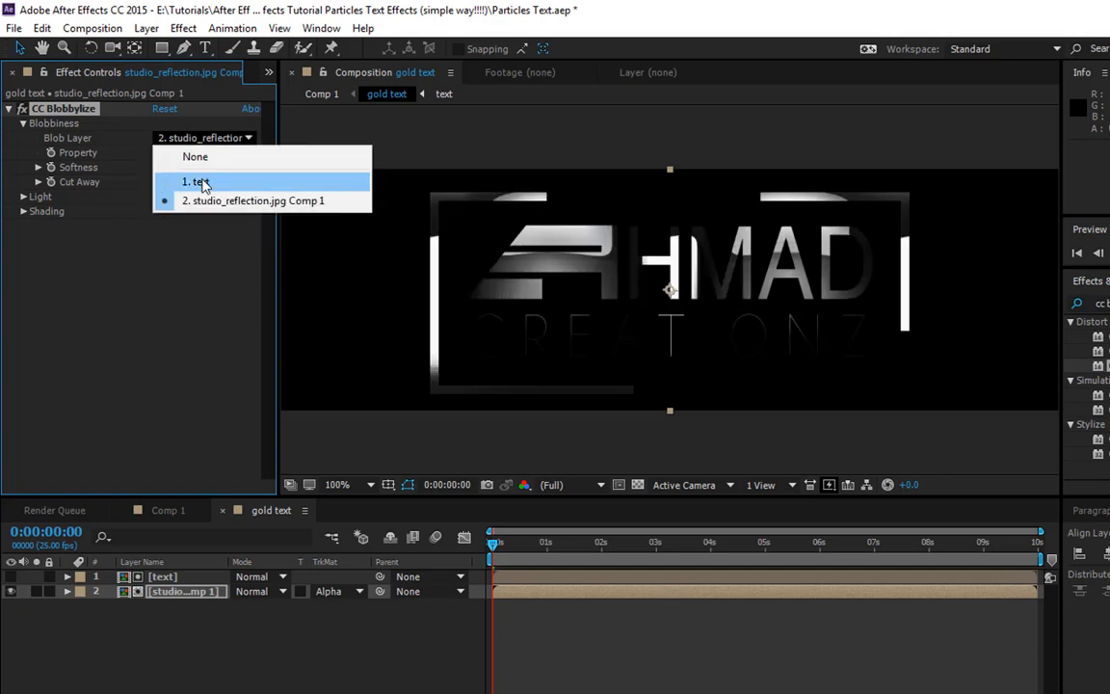
{"action": "left_click", "coordinate": [200, 181]}
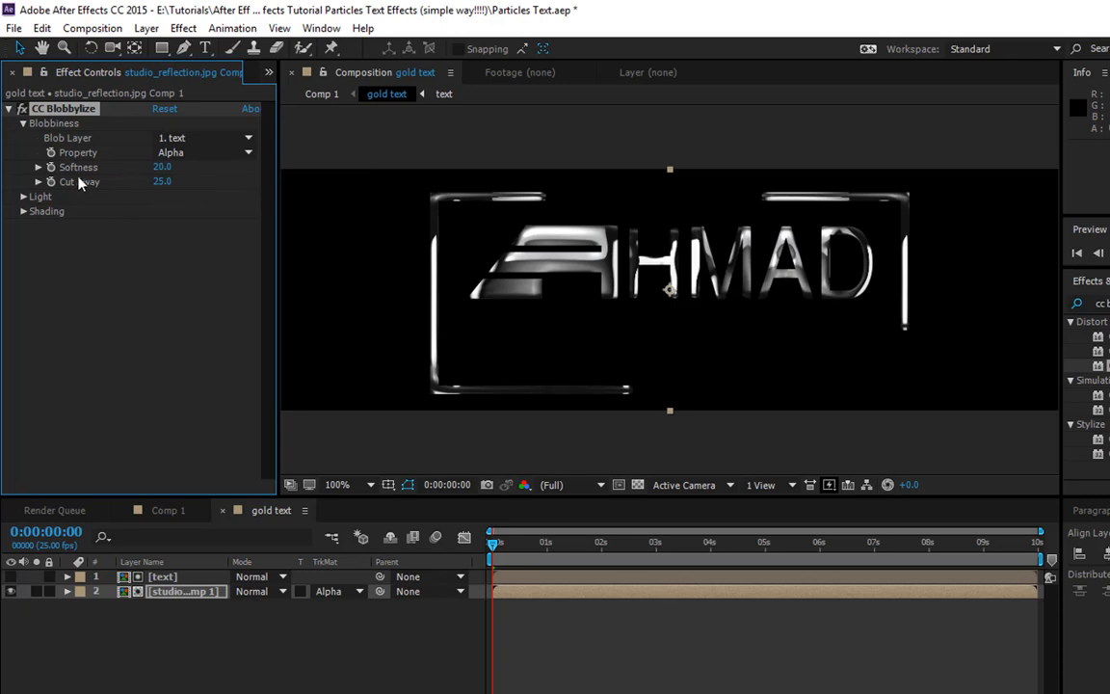
Set both the Softness and the Cut Away of CC Blobbylize to 3.
{"action": "left_click", "coordinate": [160, 167]}
{"action": "type", "text": "3"}
{"action": "key", "text": "Return"}
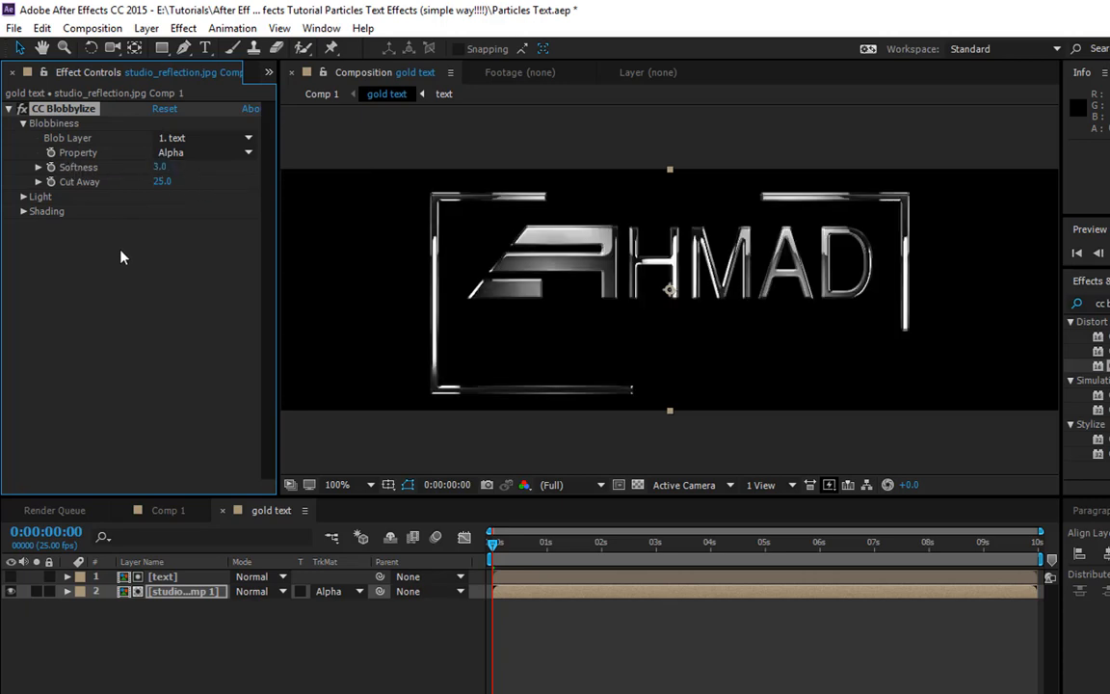
{"action": "left_click", "coordinate": [158, 183]}
{"action": "type", "text": "3"}
{"action": "key", "text": "Return"}
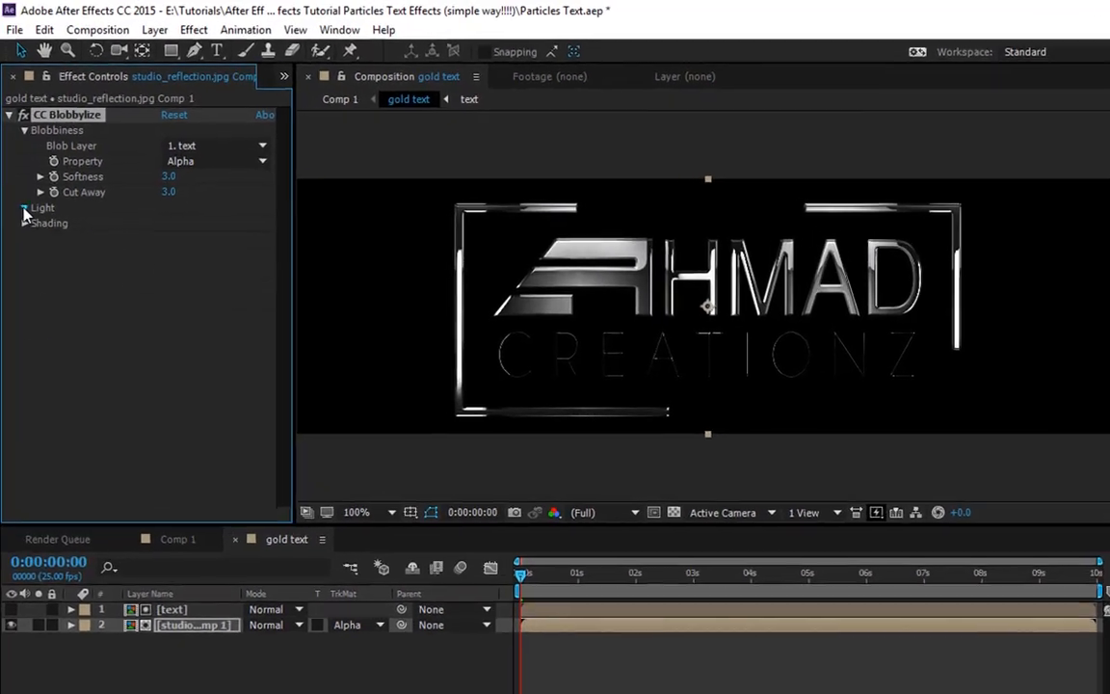
Change the CC Blobbylize Light Type to Point Light and collapse the effect's settings.
{"action": "left_click", "coordinate": [21, 177]}
{"action": "left_click", "coordinate": [258, 281]}
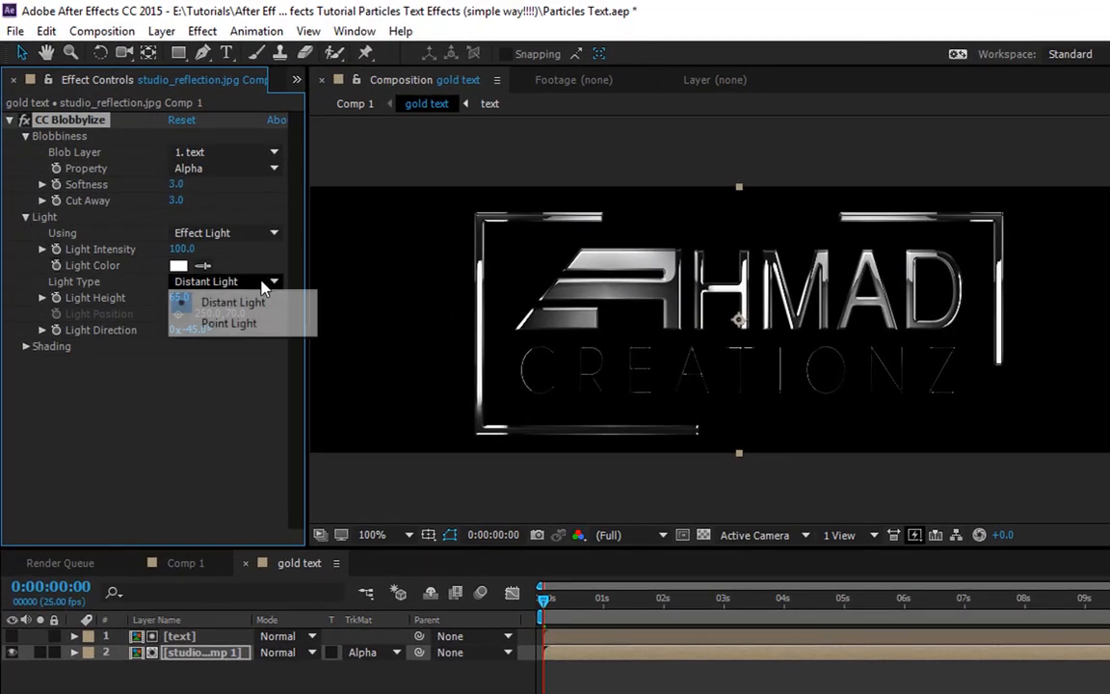
{"action": "left_click", "coordinate": [242, 323]}
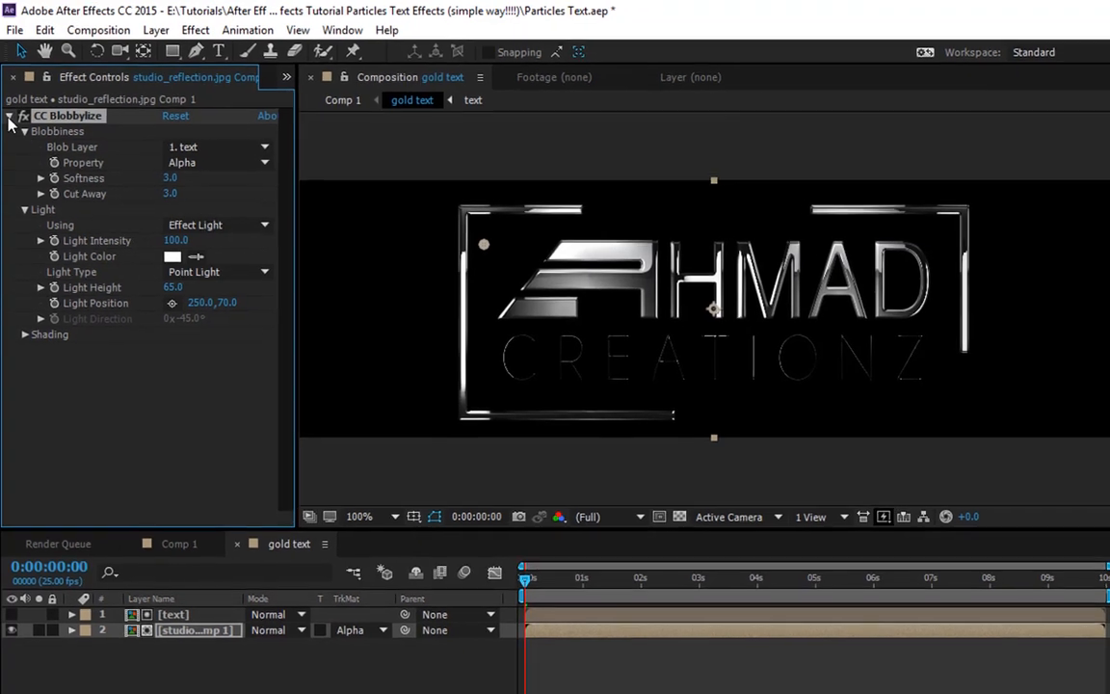
{"action": "left_click", "coordinate": [9, 120]}
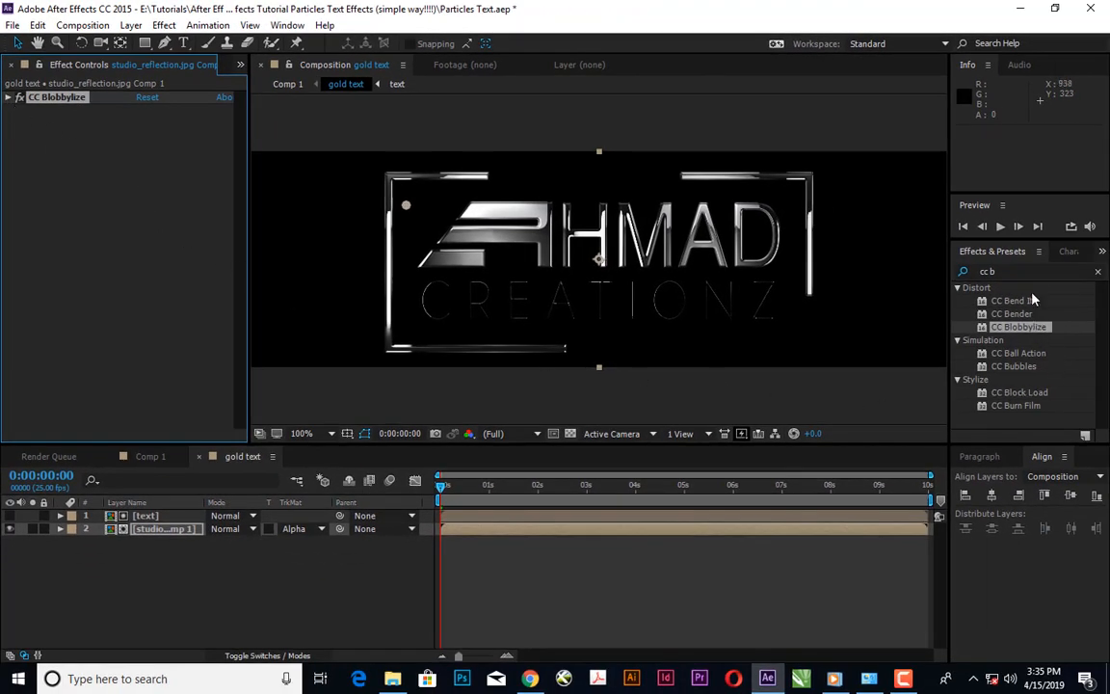
Search the effects for "cc glass" and apply CC Glass to the pre-composed reflection layer.
{"action": "left_click", "coordinate": [1098, 272]}
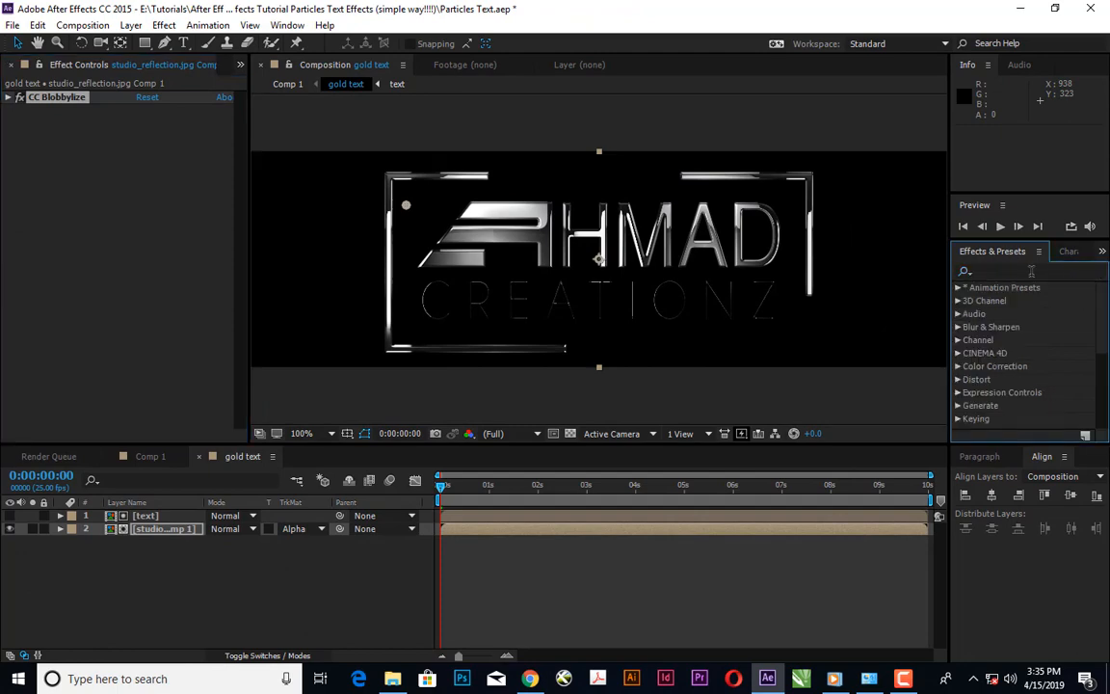
{"action": "left_click", "coordinate": [1031, 272]}
{"action": "type", "text": "cc "}
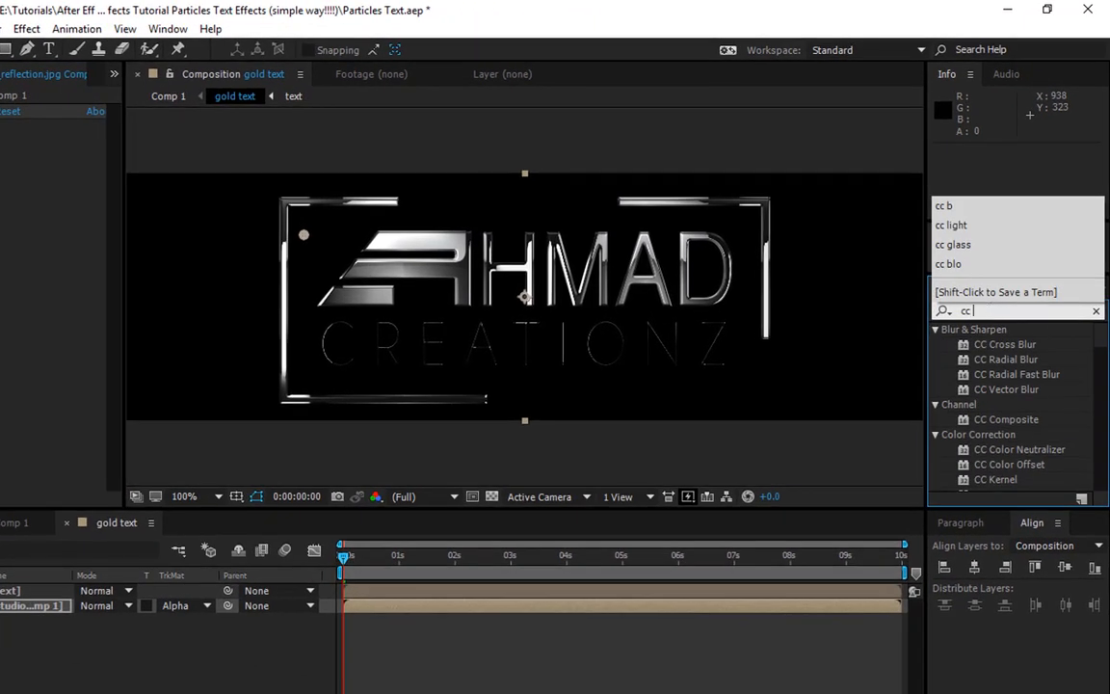
{"action": "type", "text": "gla"}
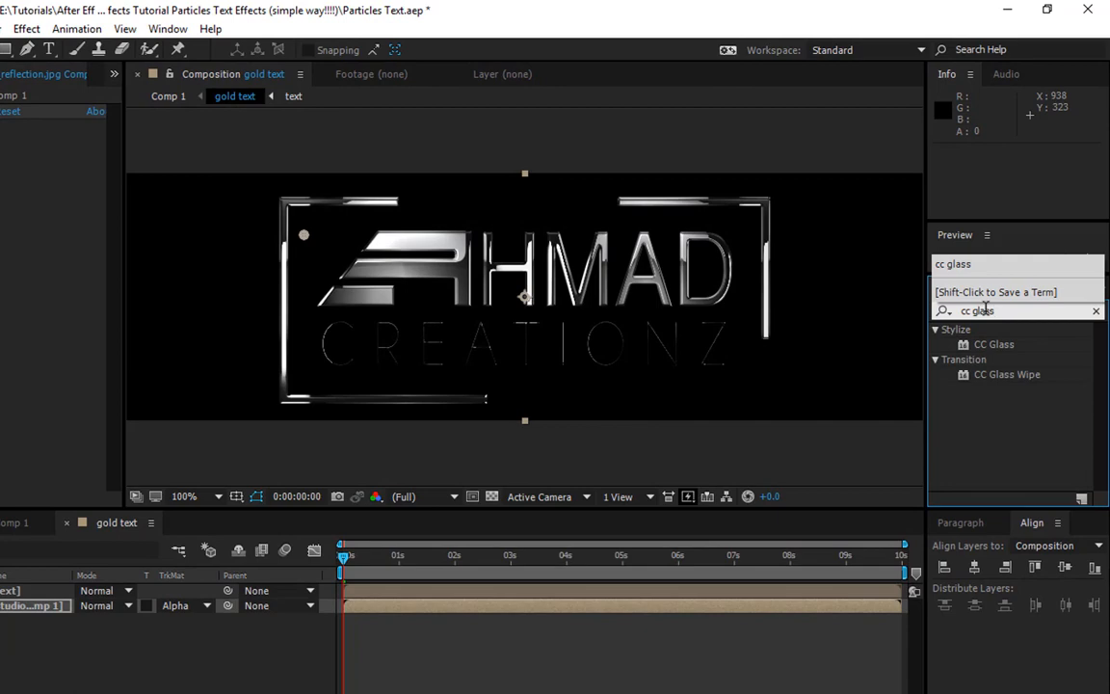
{"action": "type", "text": "ss"}
{"action": "double_click", "coordinate": [993, 344]}
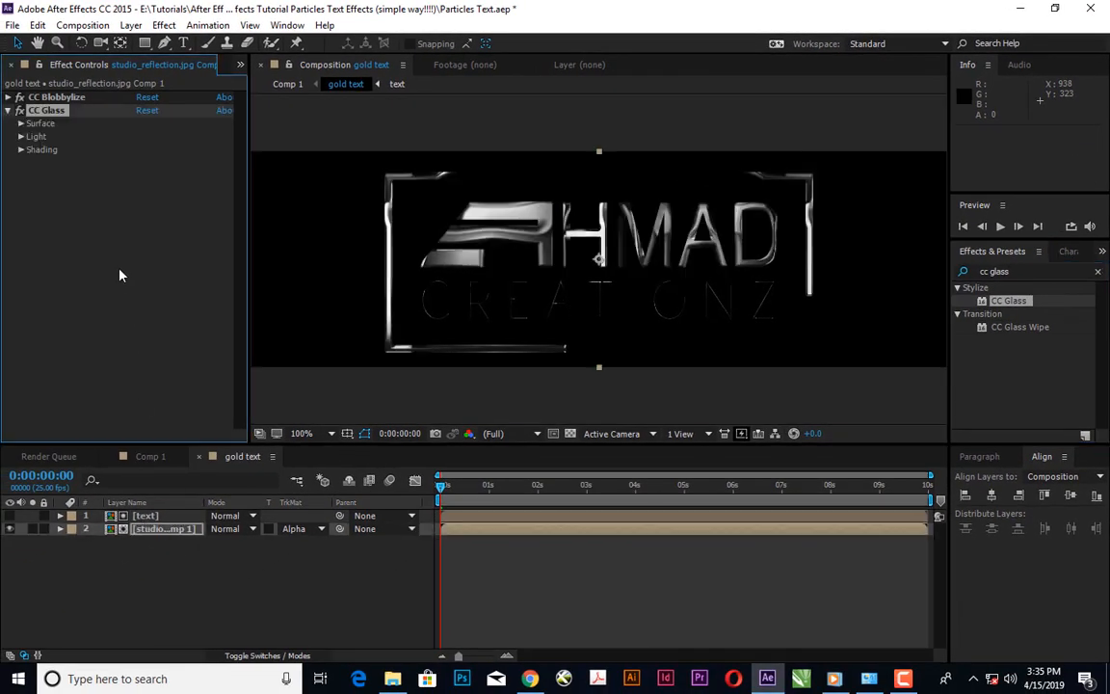
Set the surface Softness of CC Glass to 45.
{"action": "left_click", "coordinate": [22, 124]}
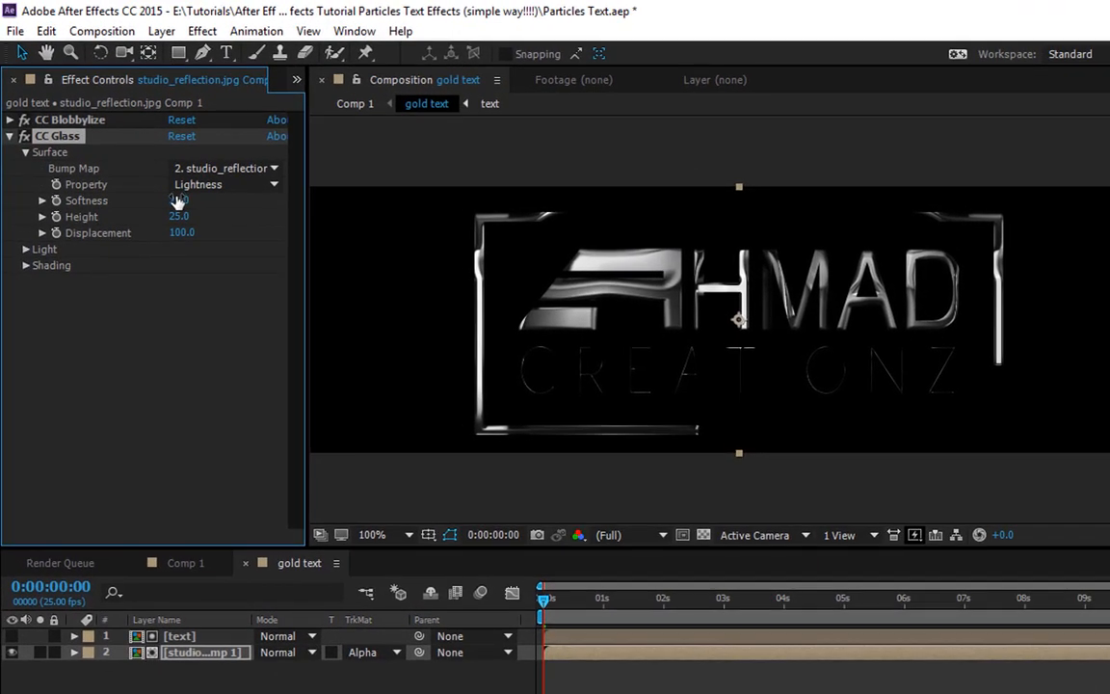
{"action": "left_click", "coordinate": [145, 162]}
{"action": "type", "text": "45"}
{"action": "key", "text": "Return"}
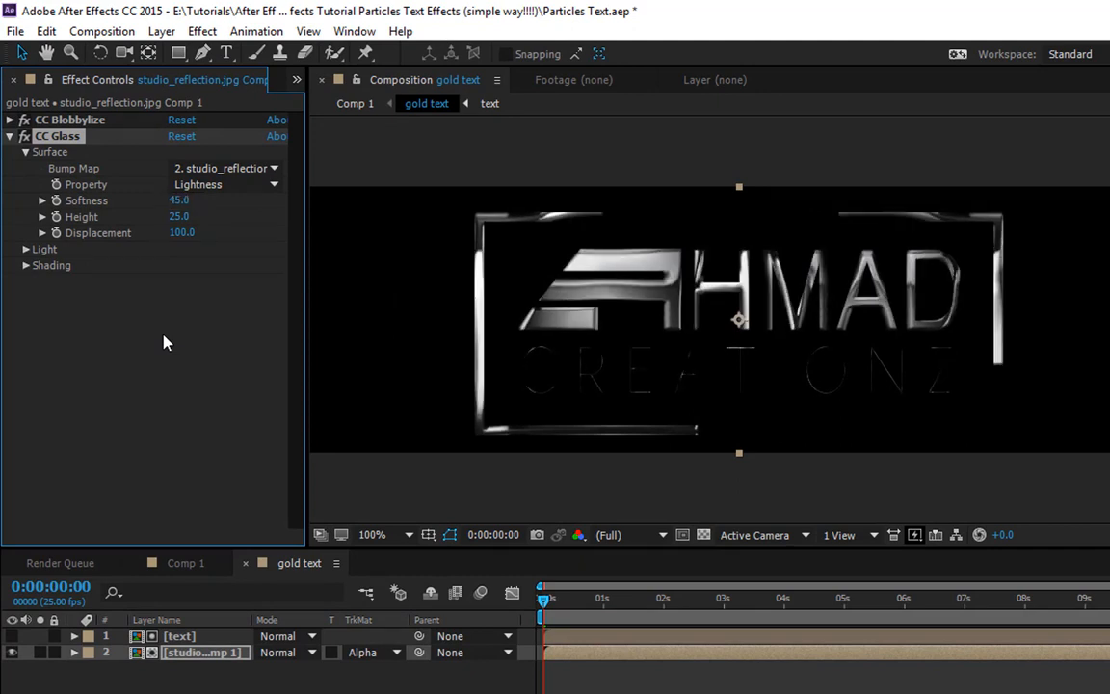
Set the surface Height of CC Glass to -47 and its Displacement to -33.
{"action": "left_click", "coordinate": [178, 217]}
{"action": "type", "text": "-47"}
{"action": "key", "text": "Return"}
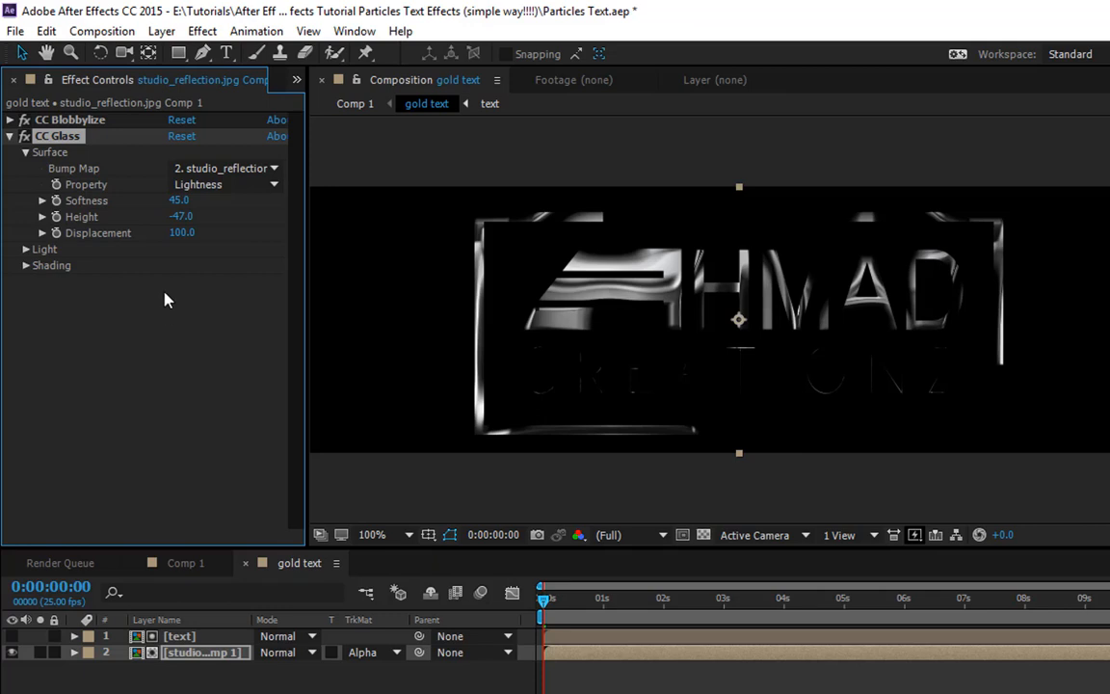
{"action": "left_click", "coordinate": [180, 234]}
{"action": "type", "text": "-33"}
{"action": "key", "text": "Return"}
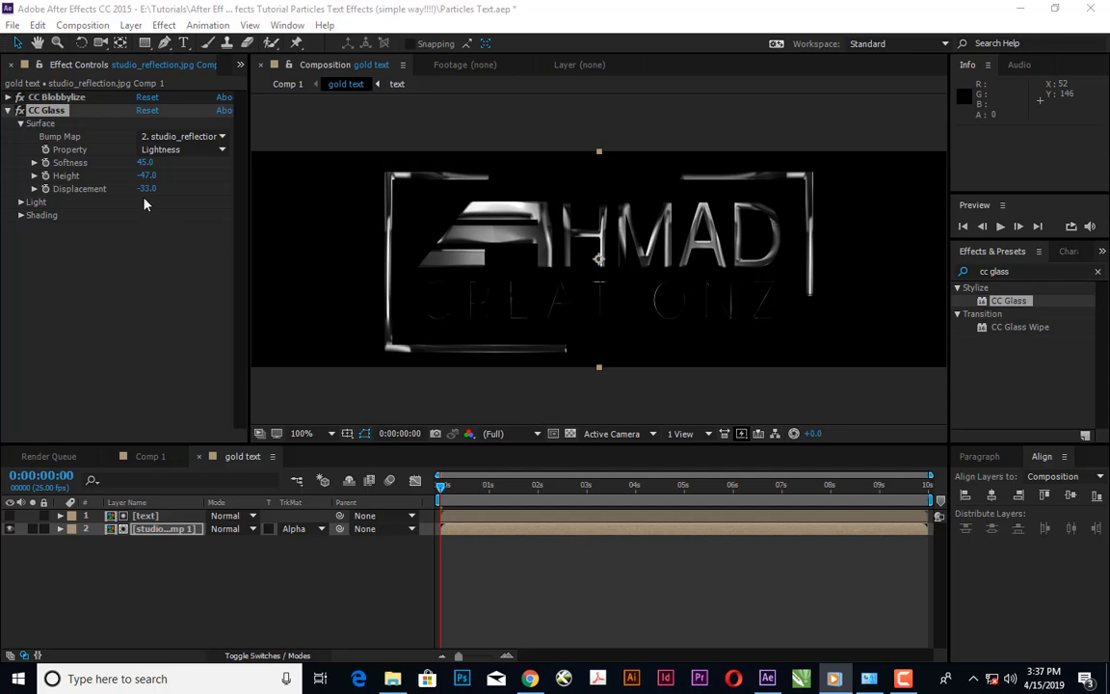
Refine the surface Displacement of CC Glass to -13 and scrub through the start of the timeline to check the reflection.
{"action": "left_click", "coordinate": [145, 189]}
{"action": "type", "text": "-"}
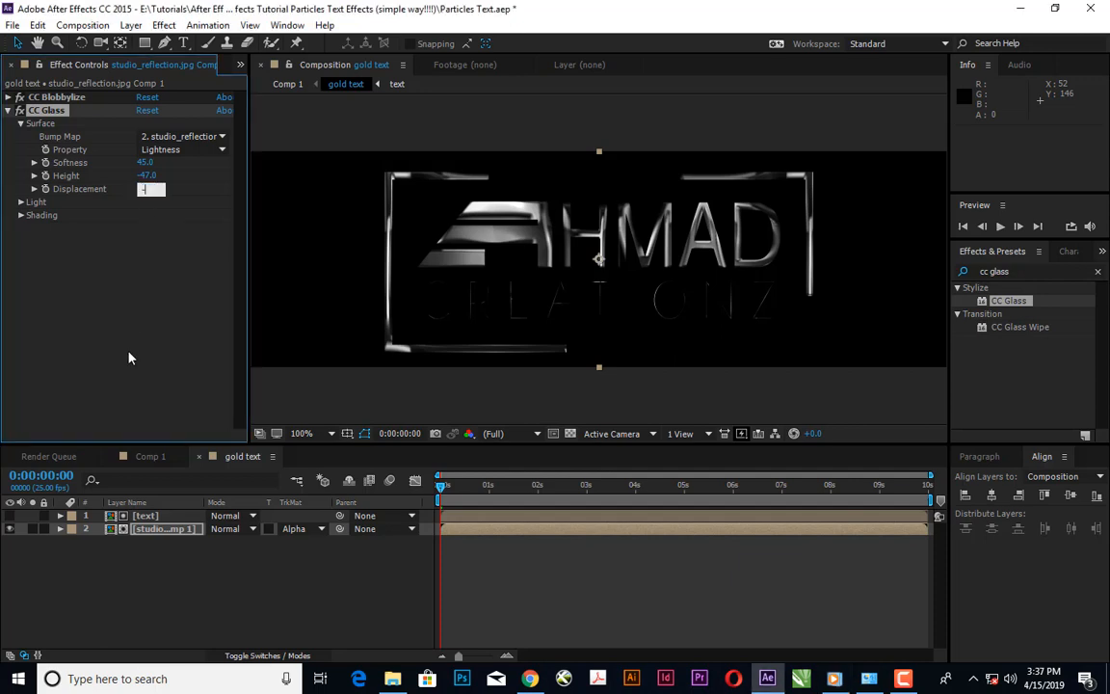
{"action": "type", "text": "13"}
{"action": "key", "text": "Return"}
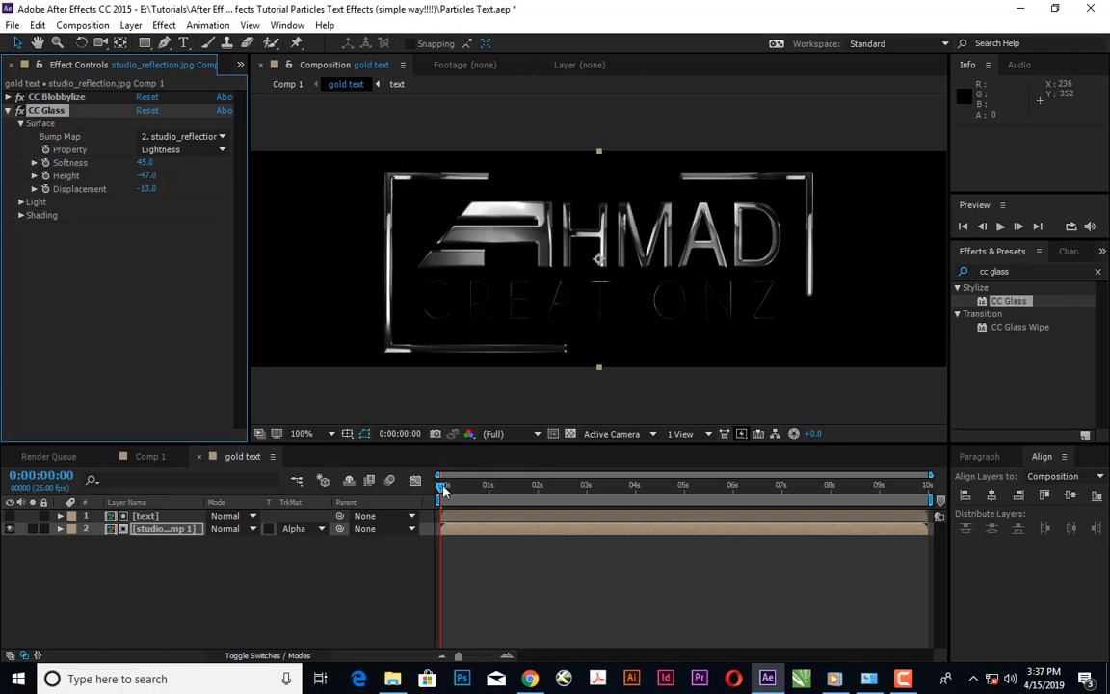
{"action": "left_click_drag", "start_coordinate": [442, 486], "coordinate": [442, 518]}
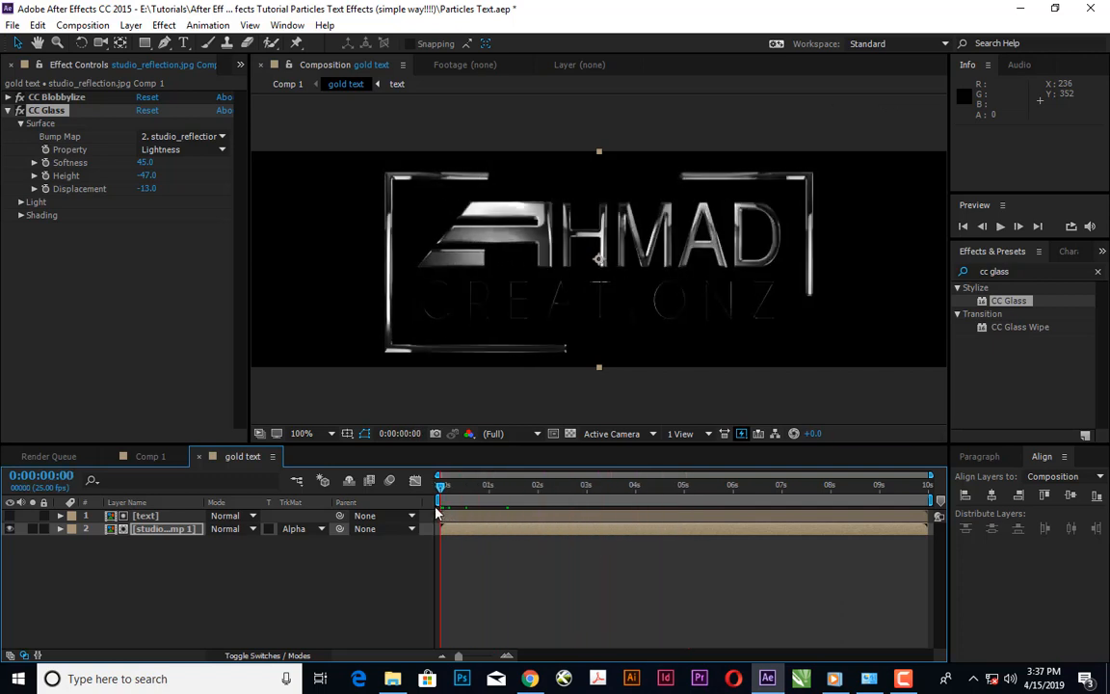
Add an adjustment layer to the gold text composition and move it above the text layer.
{"action": "right_click", "coordinate": [157, 599]}
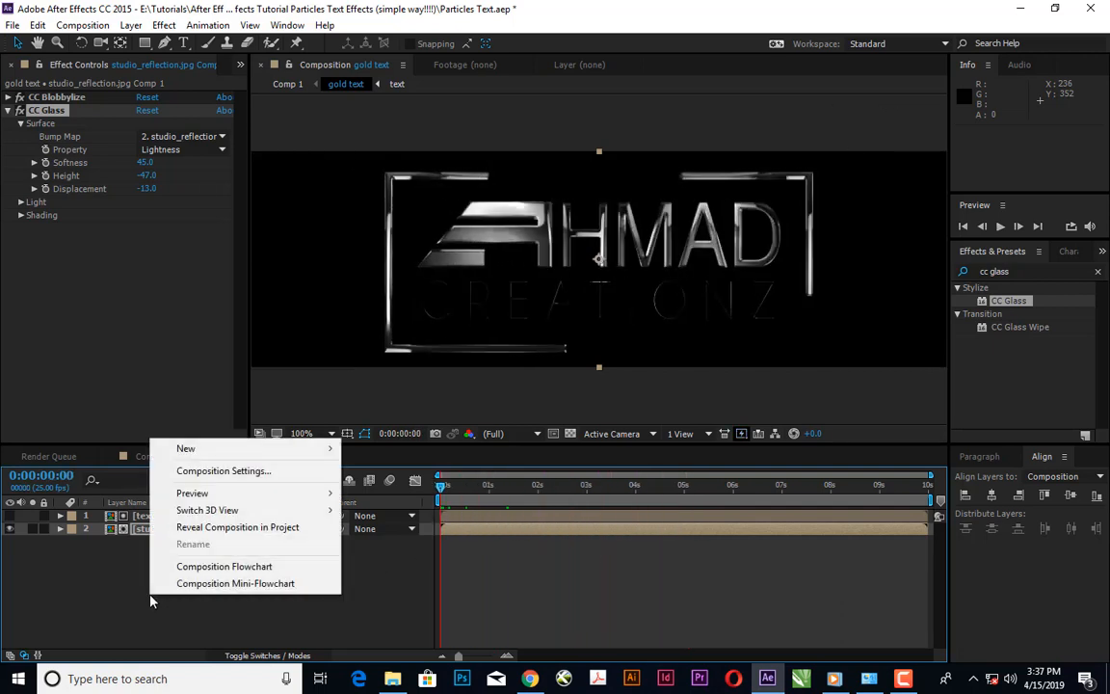
{"action": "mouse_move", "coordinate": [323, 454]}
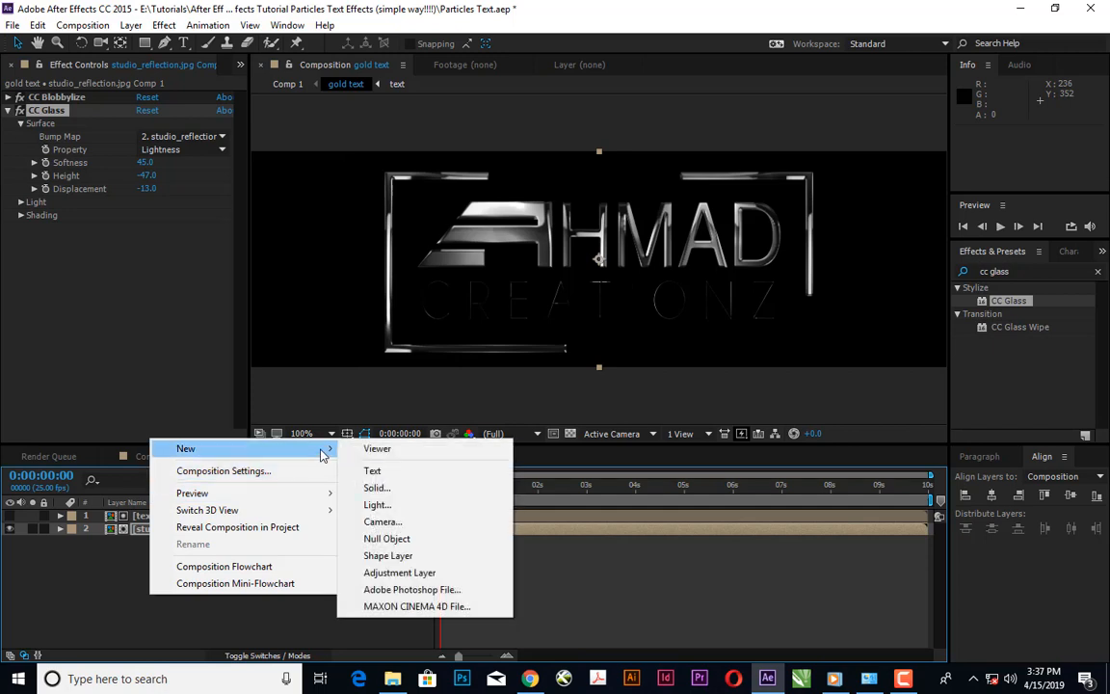
{"action": "left_click", "coordinate": [389, 575]}
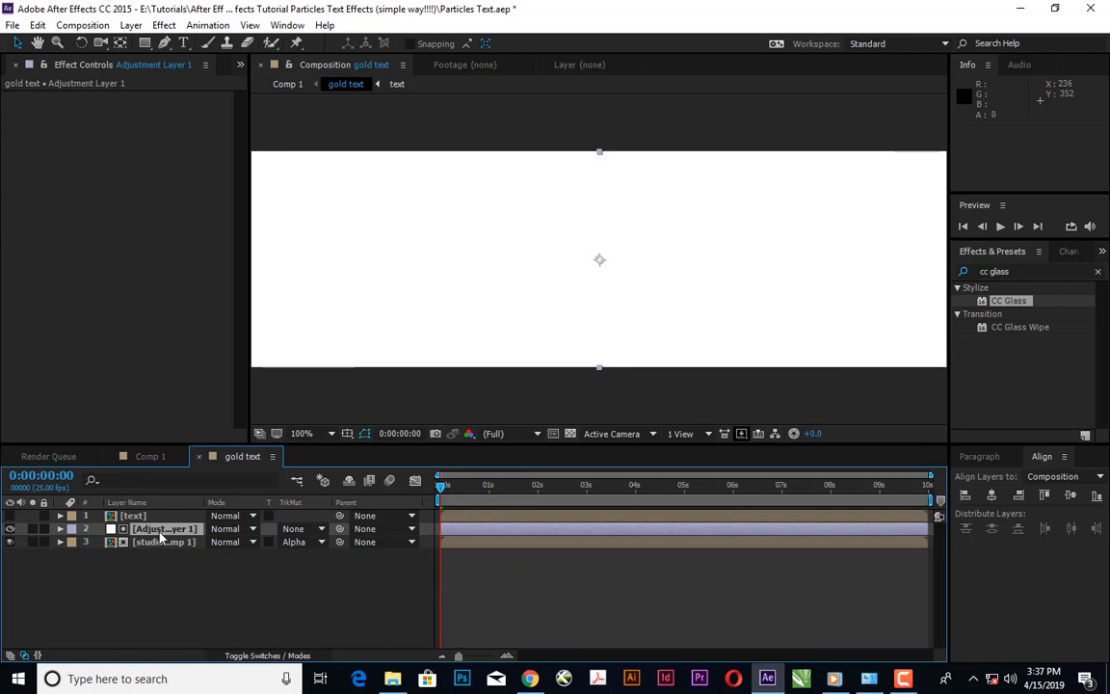
{"action": "left_click_drag", "start_coordinate": [161, 530], "coordinate": [163, 519]}
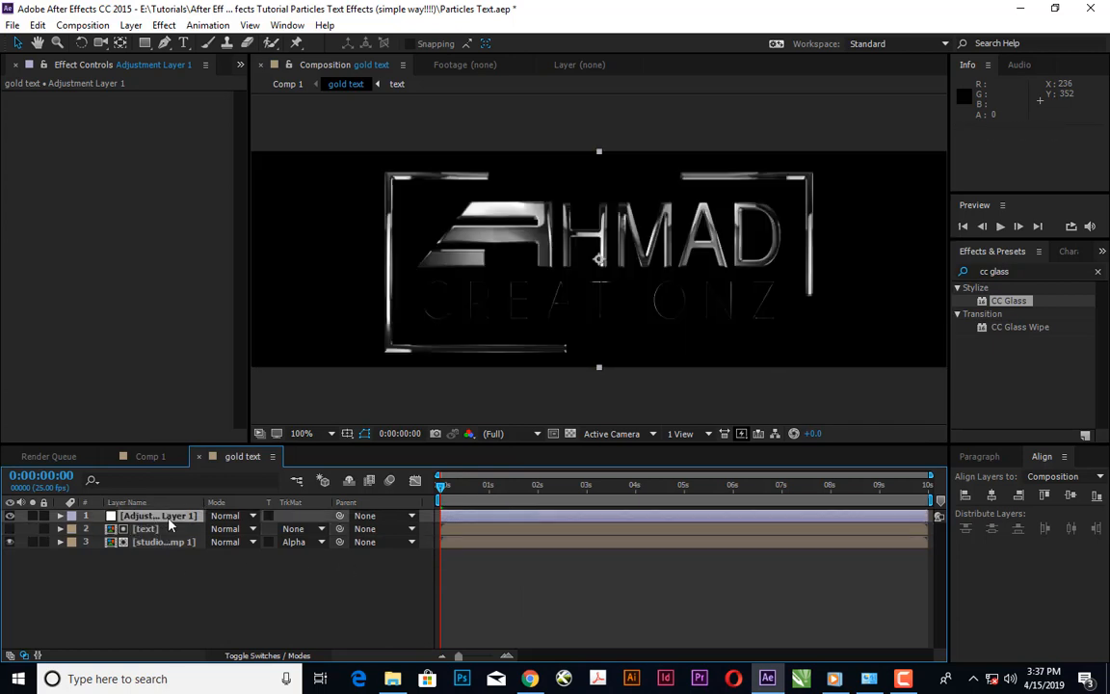
Apply the Curves color correction to the adjustment layer and raise the lower part of the RGB curve slightly.
{"action": "left_click", "coordinate": [155, 26]}
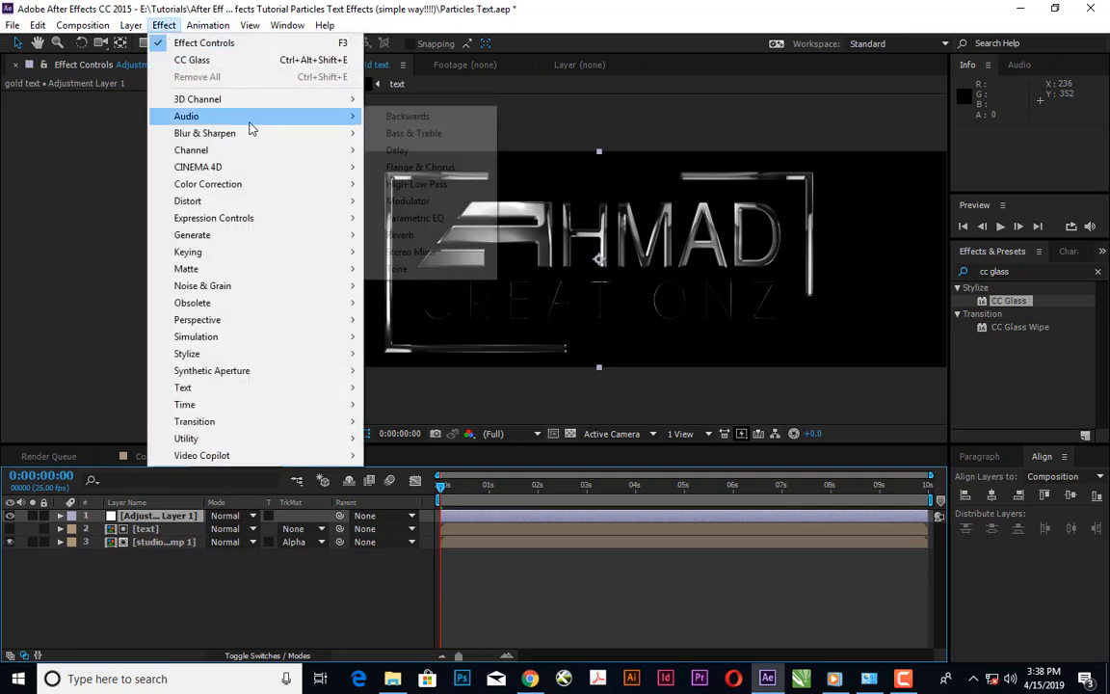
{"action": "mouse_move", "coordinate": [295, 151]}
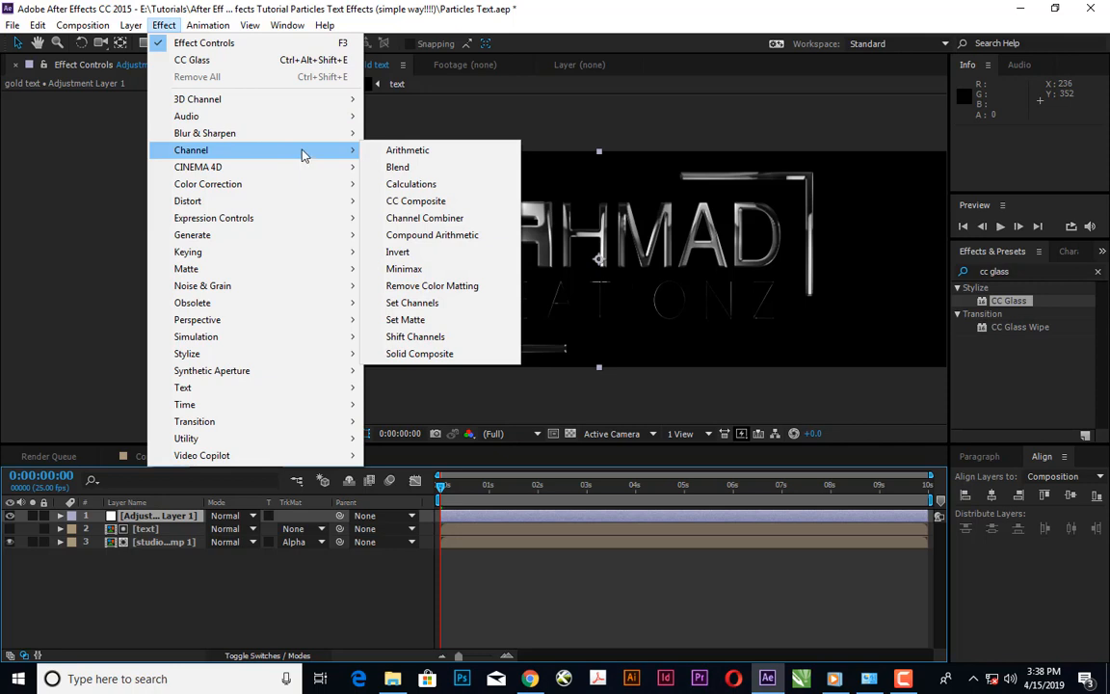
{"action": "mouse_move", "coordinate": [317, 183]}
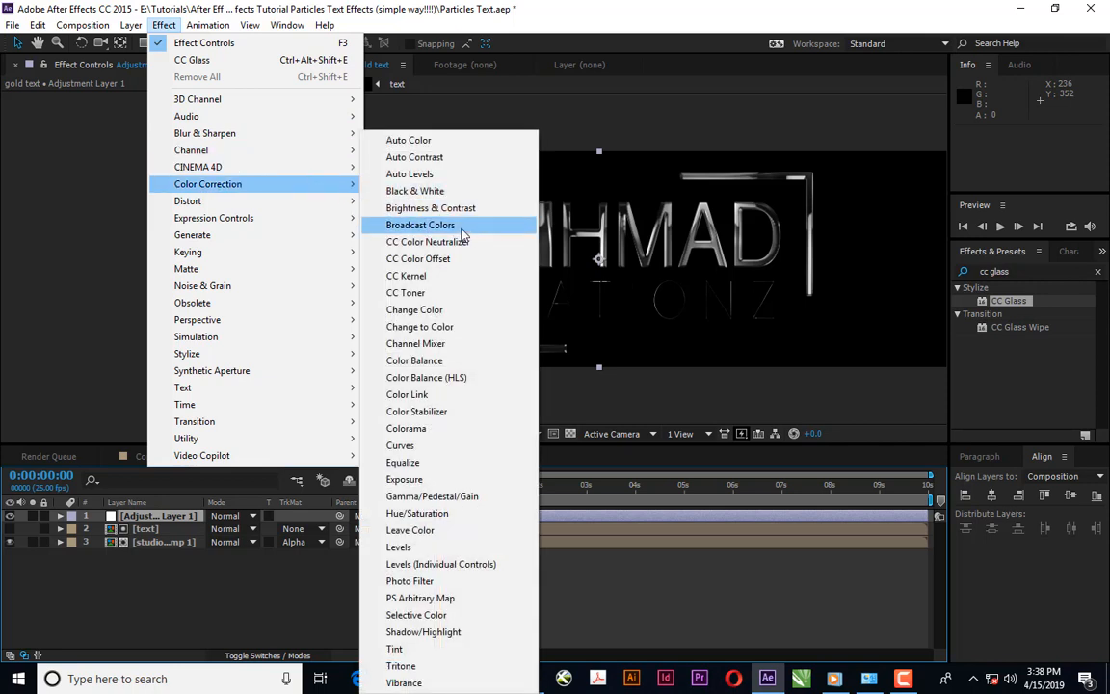
{"action": "left_click", "coordinate": [424, 446]}
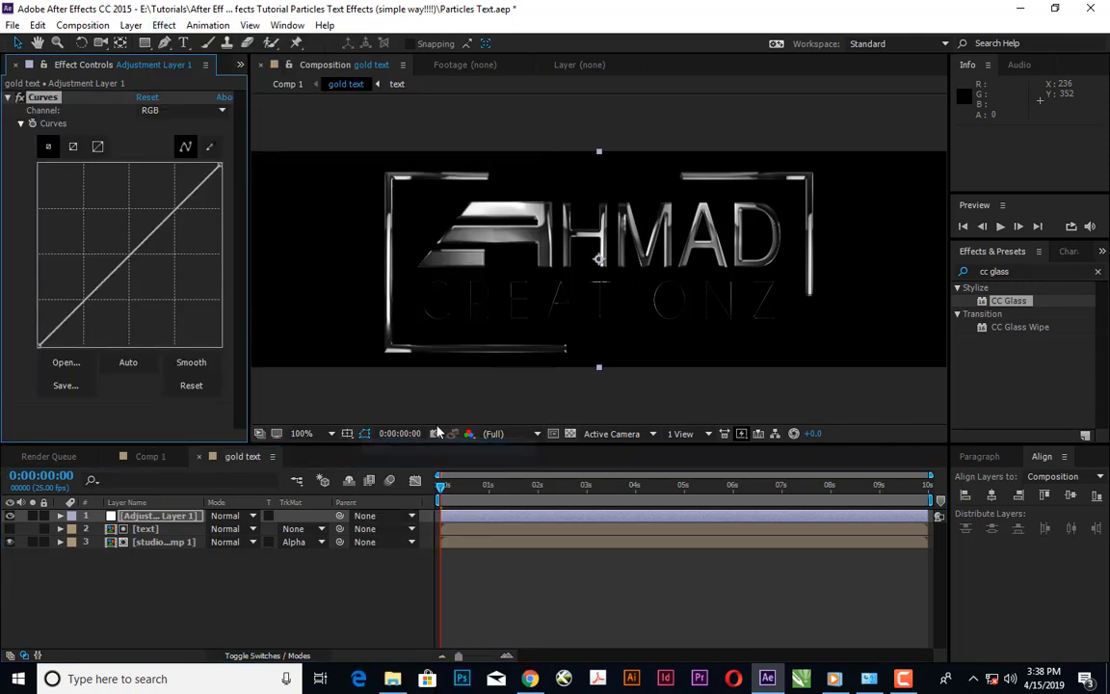
{"action": "left_click_drag", "start_coordinate": [84, 298], "coordinate": [79, 299]}
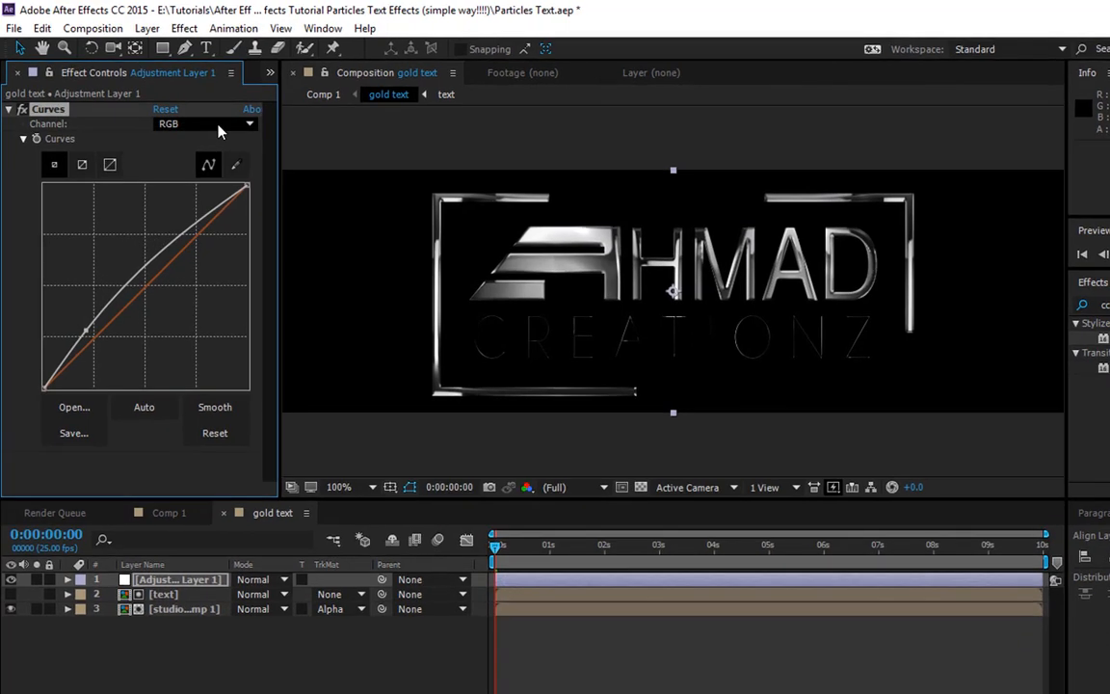
Pull the lower part of the Blue channel curve down to tint the logo yellowish.
{"action": "left_click", "coordinate": [194, 110]}
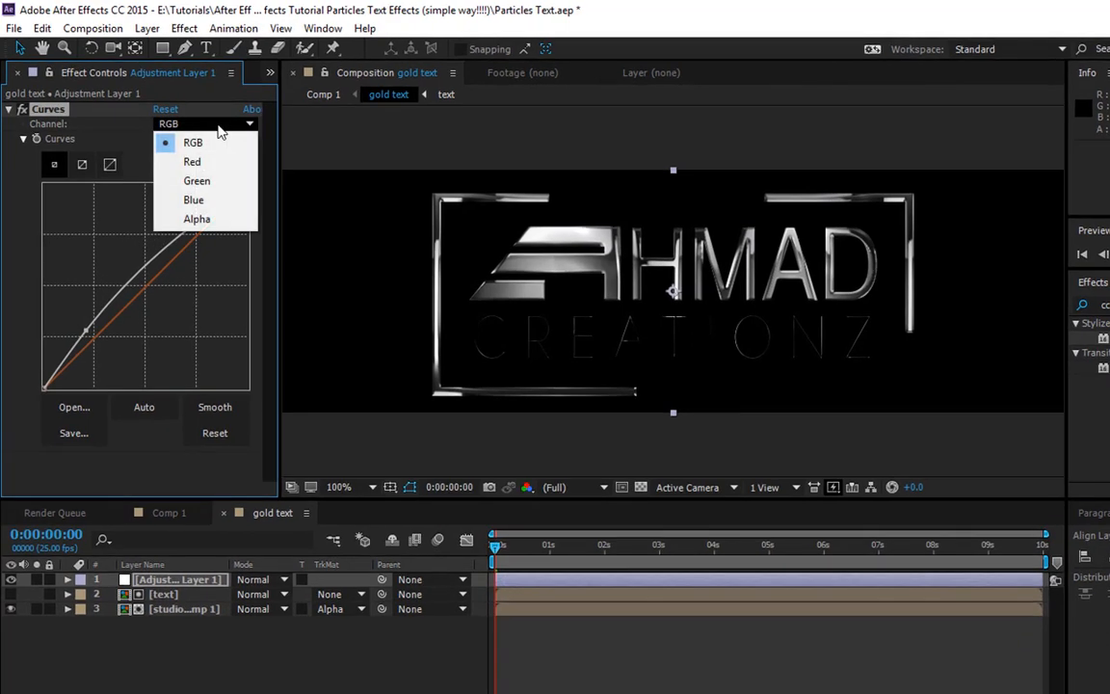
{"action": "left_click", "coordinate": [214, 202]}
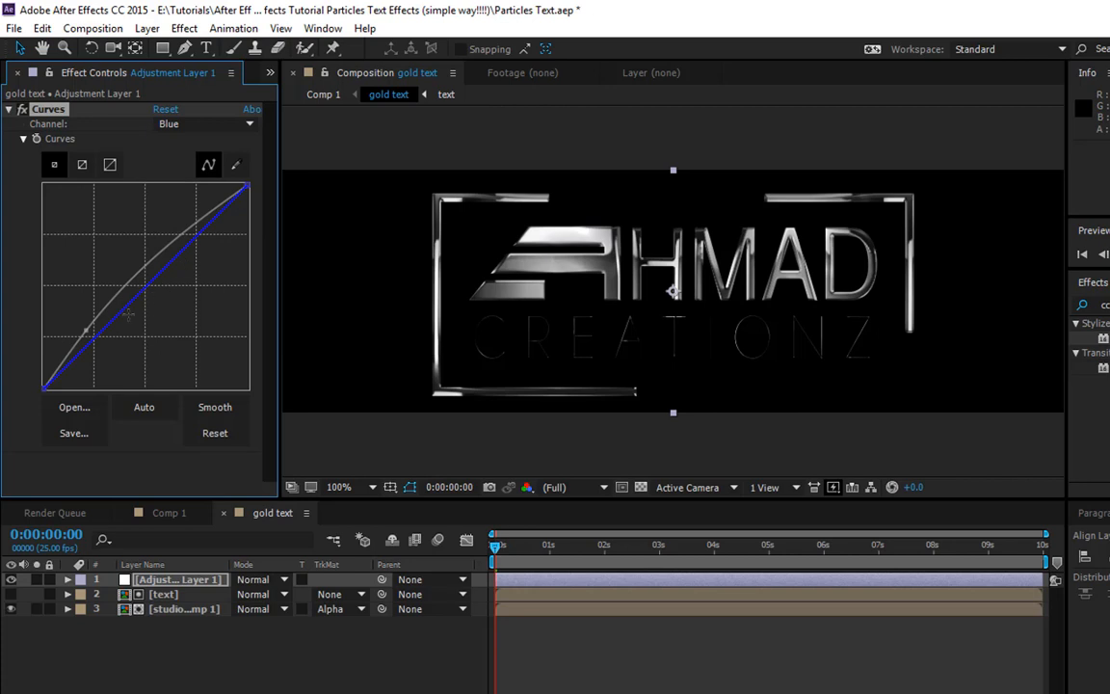
{"action": "left_click_drag", "start_coordinate": [97, 333], "coordinate": [115, 352]}
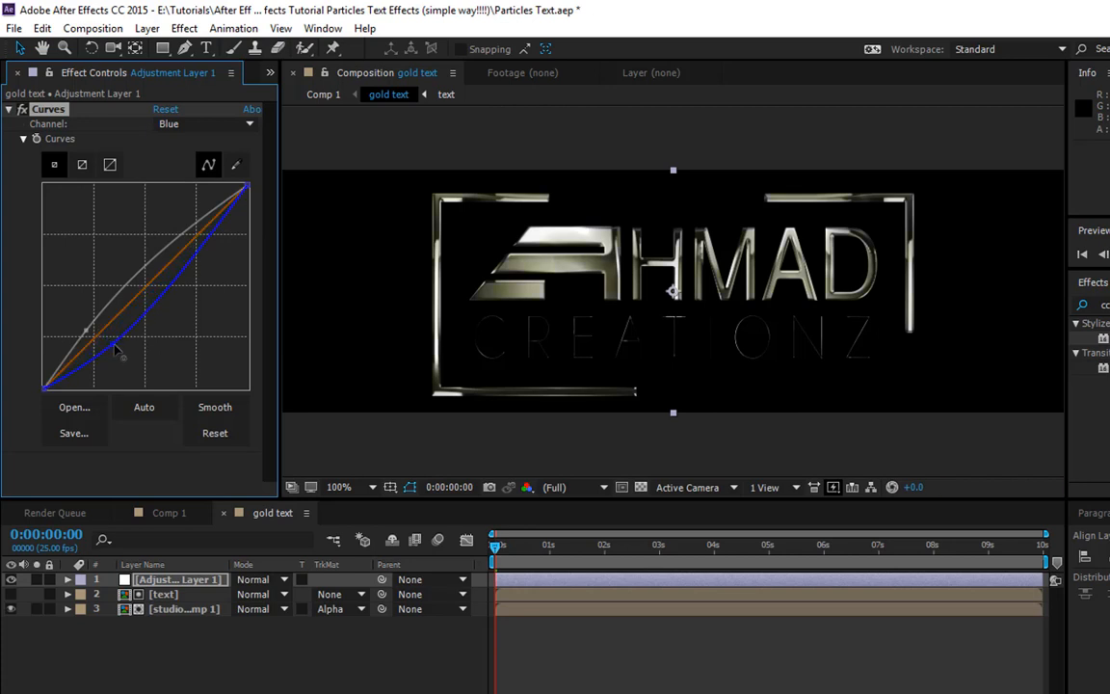
Raise the midtones of the Red channel curve strongly and those of the Green channel curve slightly.
{"action": "left_click", "coordinate": [216, 124]}
{"action": "left_click", "coordinate": [212, 162]}
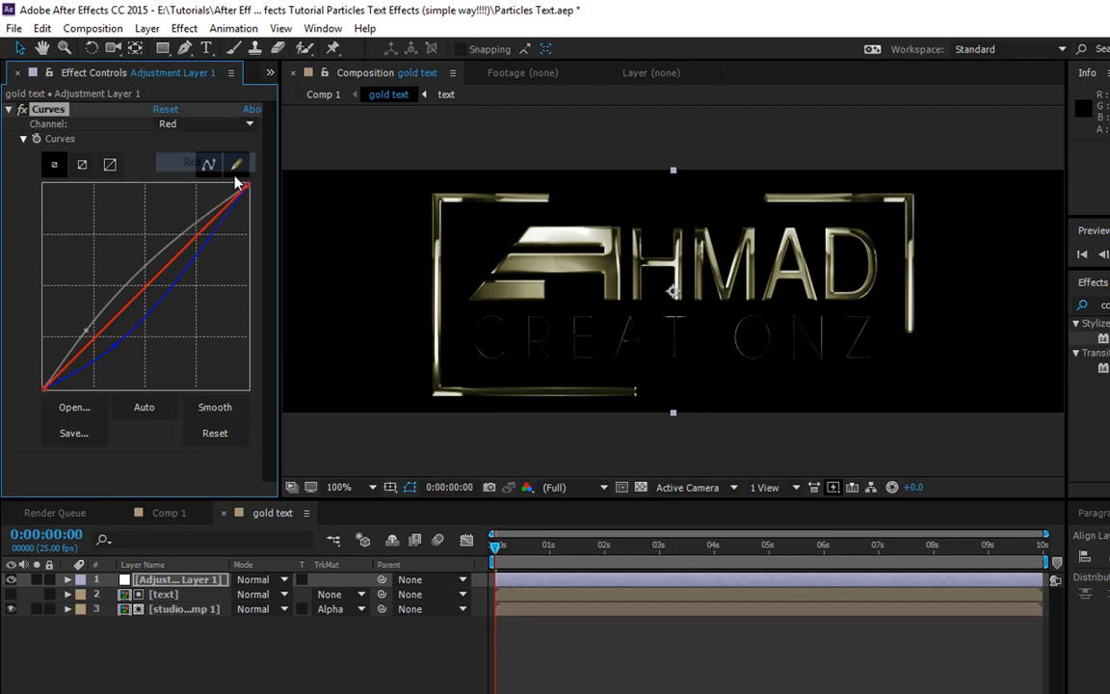
{"action": "left_click_drag", "start_coordinate": [145, 289], "coordinate": [134, 255]}
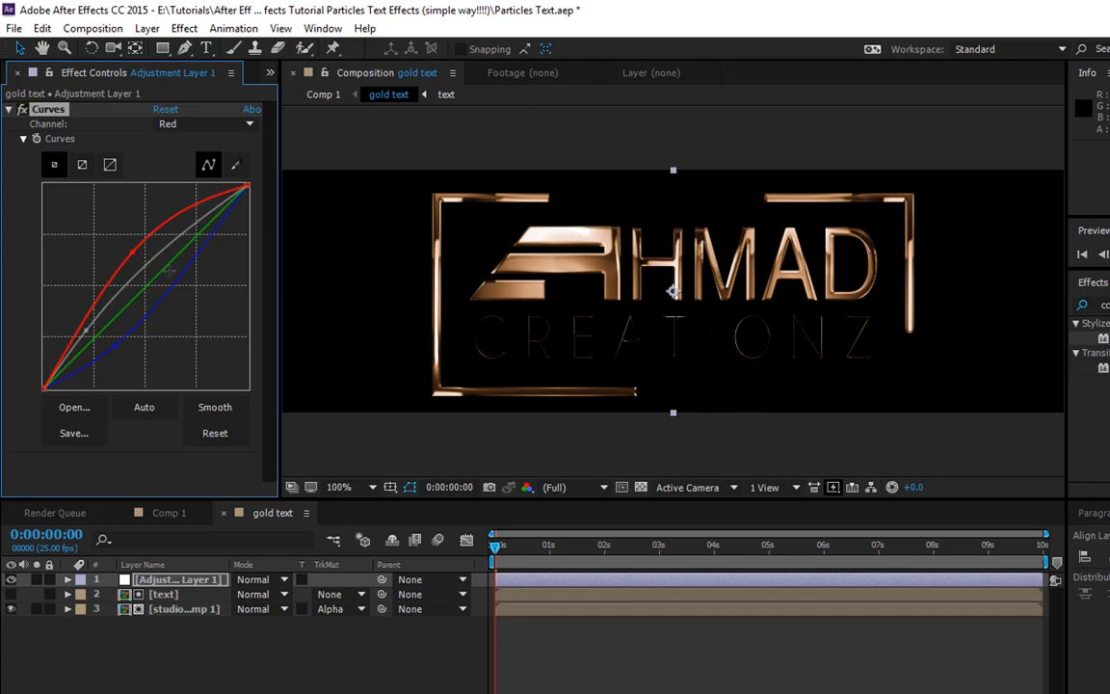
{"action": "left_click", "coordinate": [221, 123]}
{"action": "left_click", "coordinate": [198, 184]}
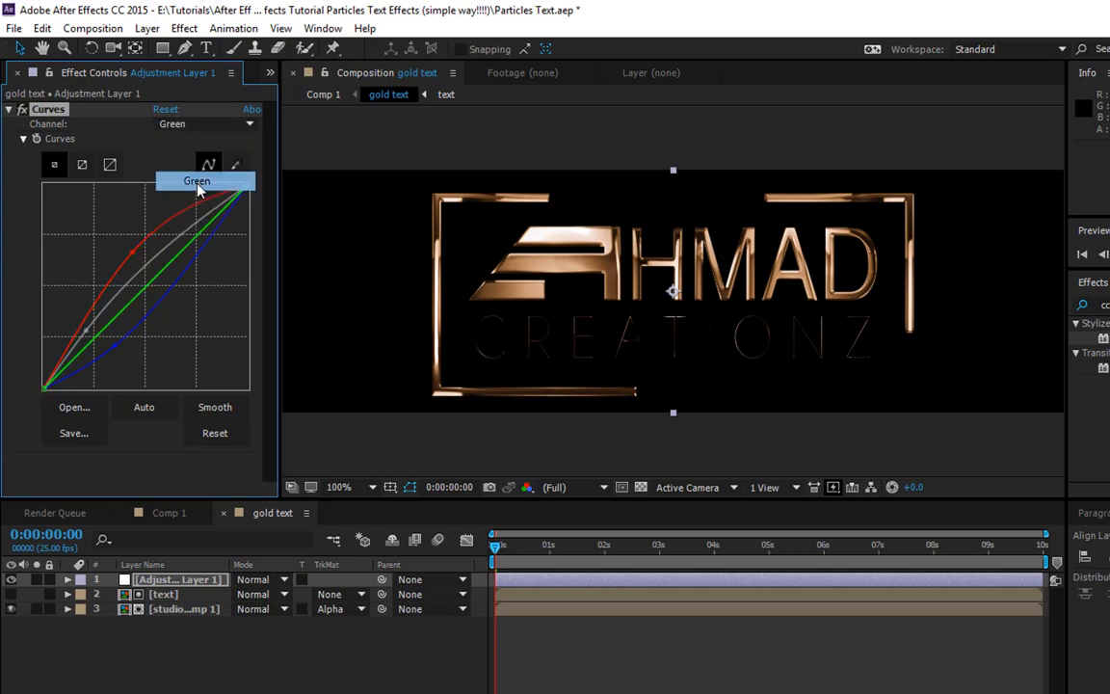
{"action": "left_click_drag", "start_coordinate": [149, 283], "coordinate": [141, 277]}
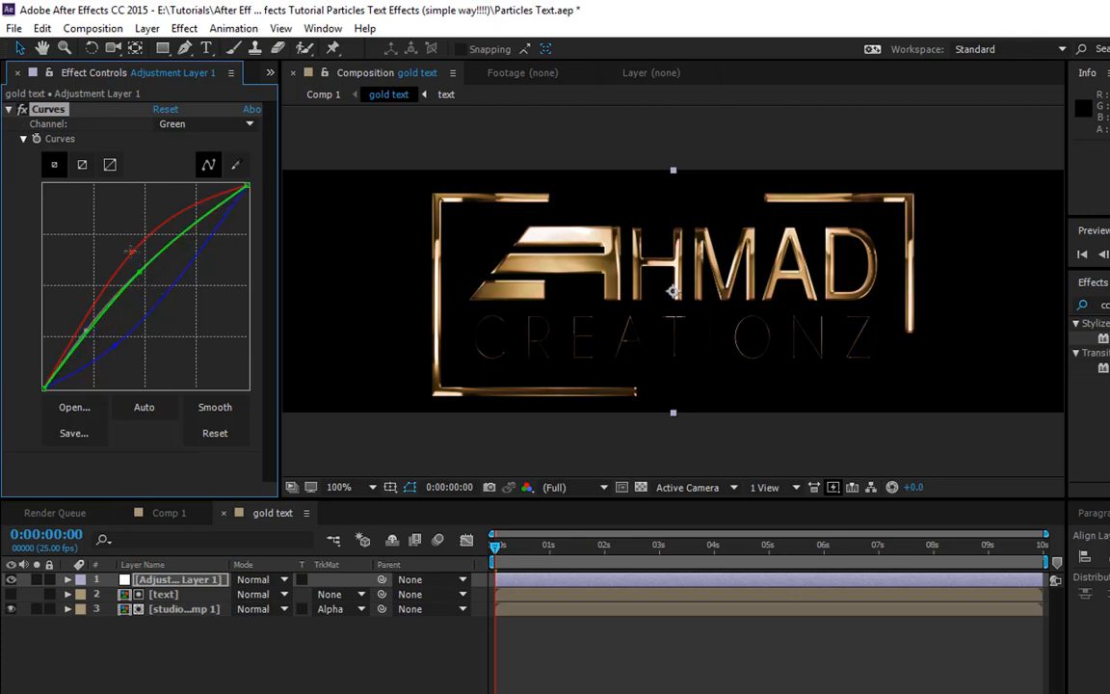
Fine-tune the gold tint by raising the Red curve a little more and lowering the Blue curve further, and preview it.
{"action": "left_click_drag", "start_coordinate": [130, 251], "coordinate": [127, 252]}
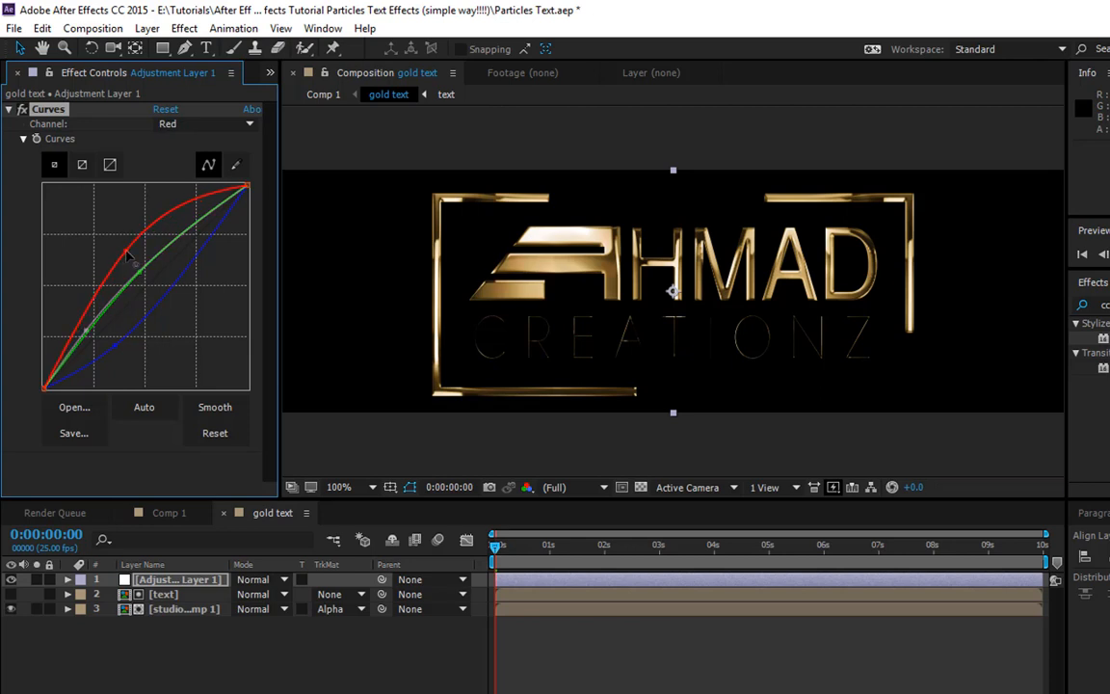
{"action": "left_click_drag", "start_coordinate": [120, 344], "coordinate": [142, 340]}
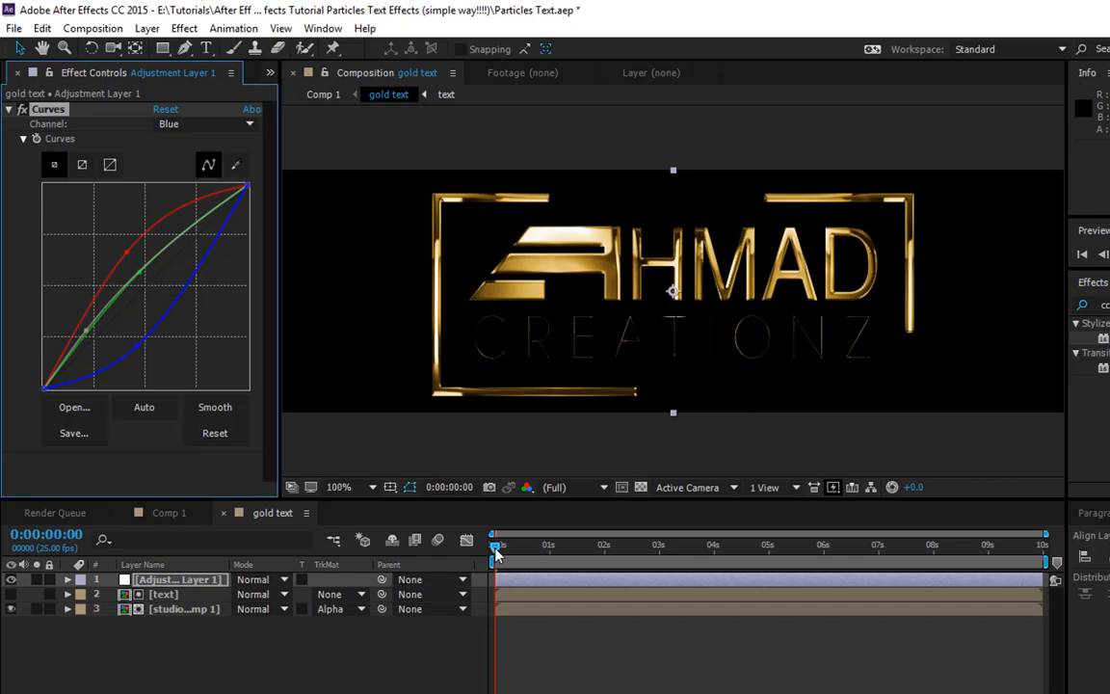
{"action": "left_click_drag", "start_coordinate": [495, 549], "coordinate": [471, 566]}
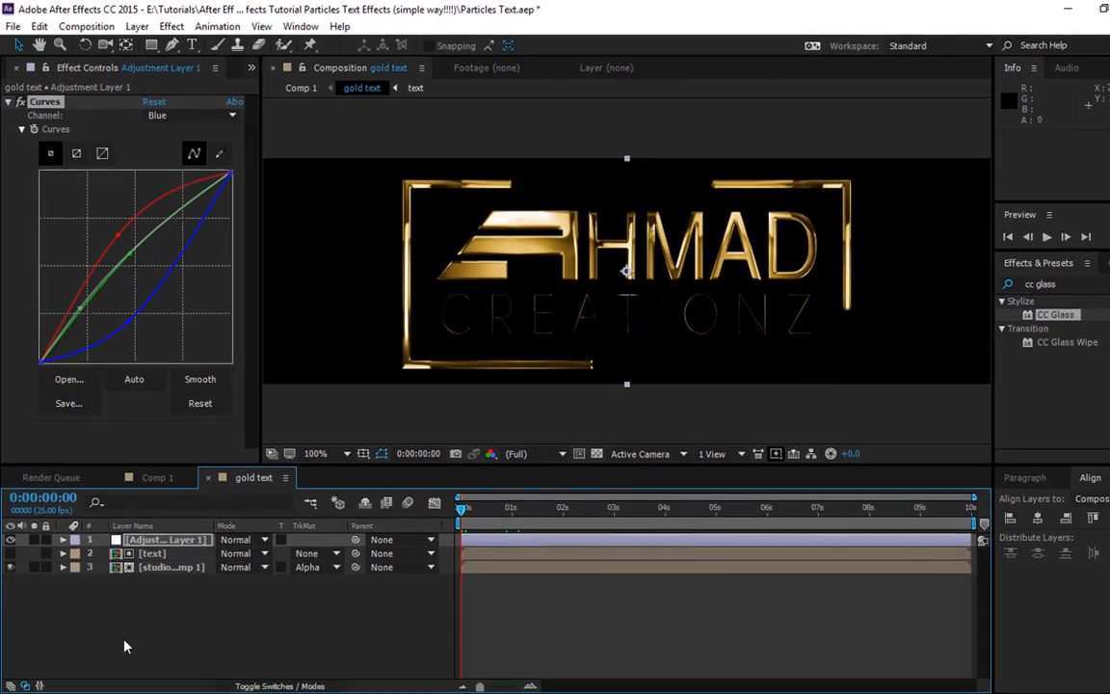
Add a second adjustment layer and apply the Sharpen effect to it, searching the effects for "sharp".
{"action": "right_click", "coordinate": [122, 646]}
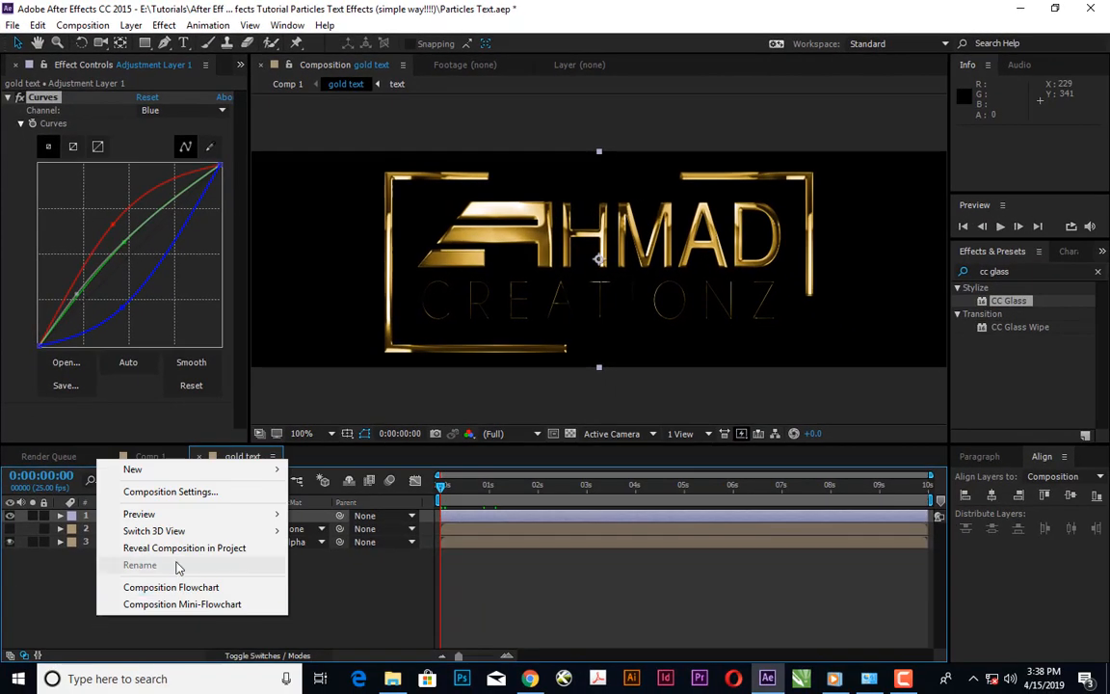
{"action": "mouse_move", "coordinate": [268, 496]}
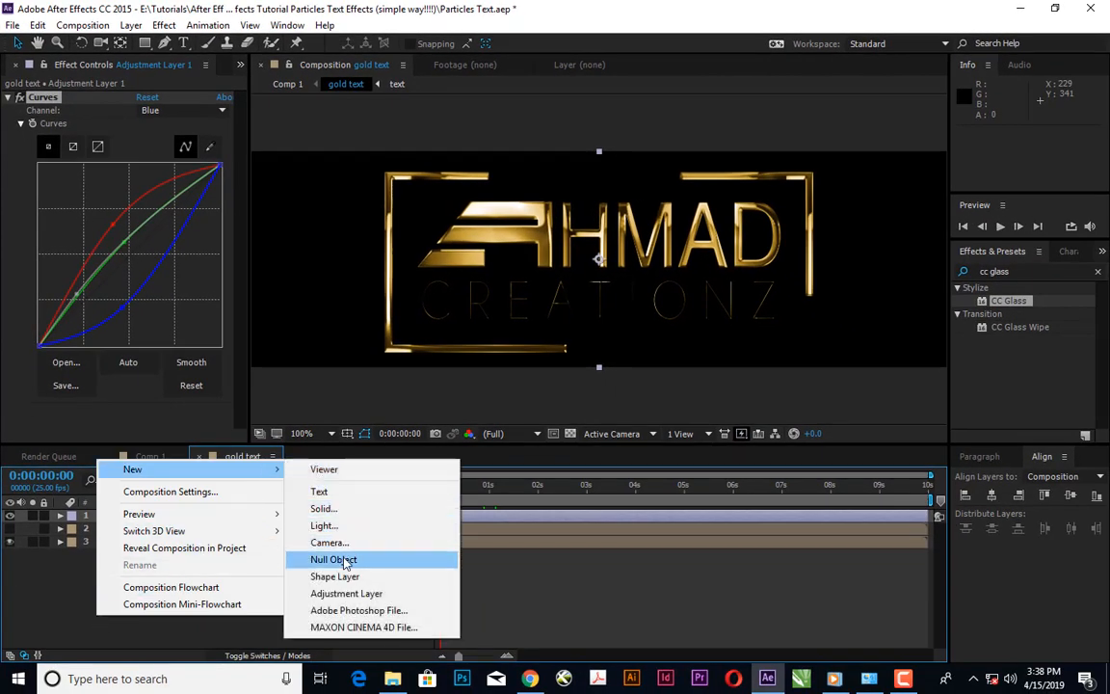
{"action": "left_click", "coordinate": [339, 594]}
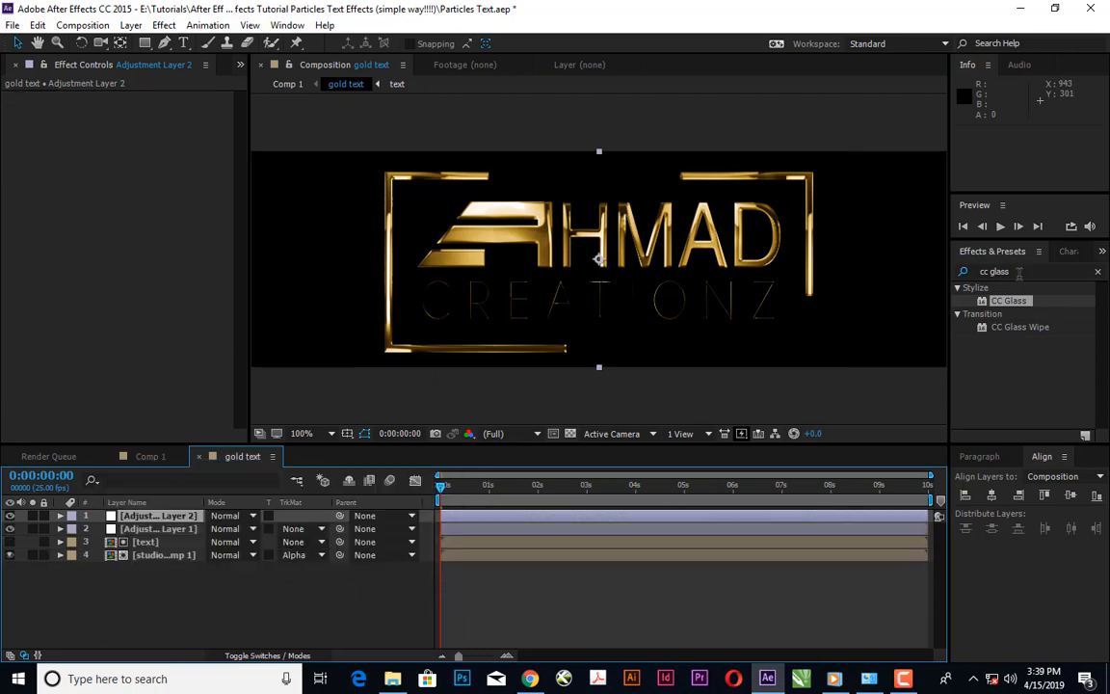
{"action": "left_click", "coordinate": [1098, 275]}
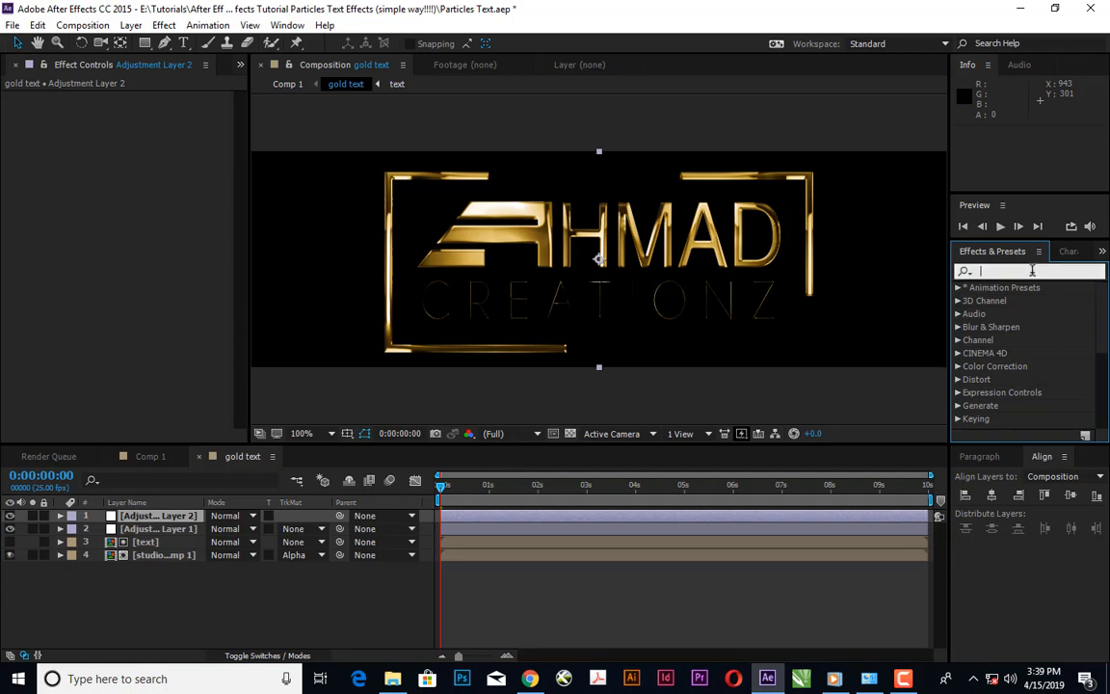
{"action": "type", "text": "sharp"}
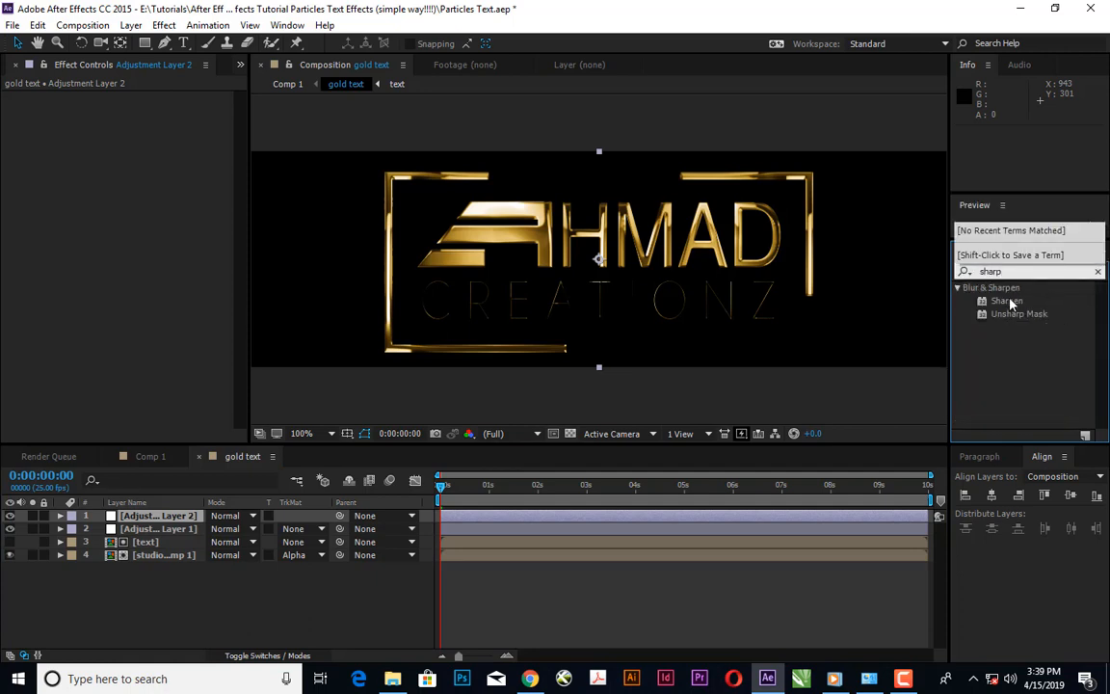
{"action": "left_click_drag", "start_coordinate": [1007, 301], "coordinate": [144, 518]}
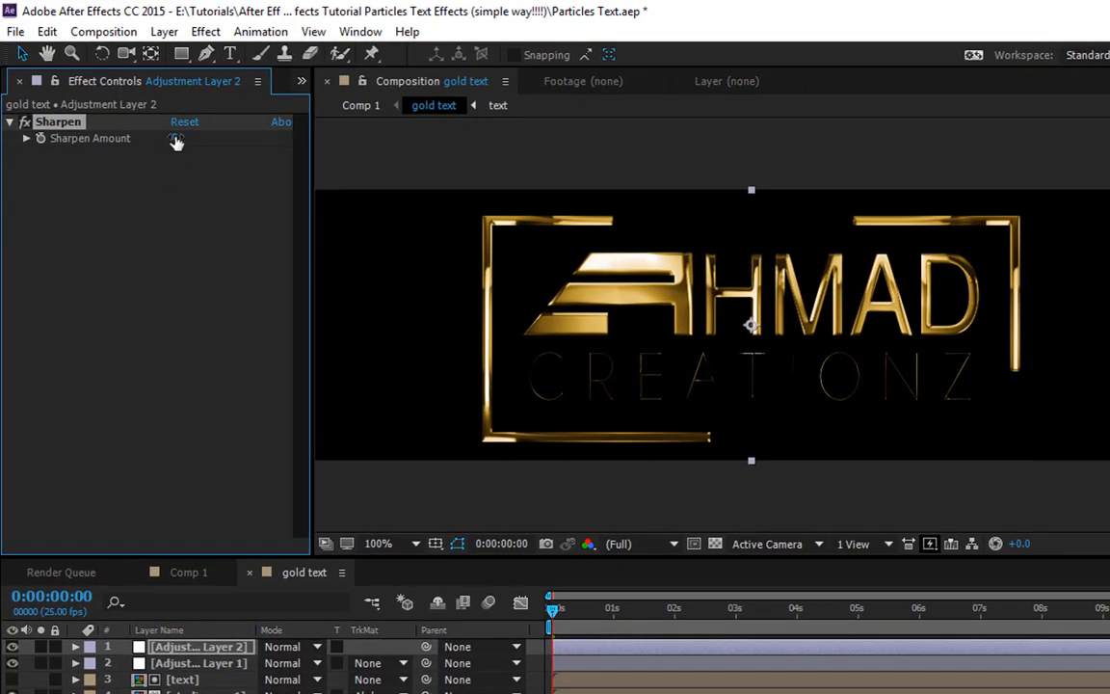
Set the Sharpen Amount to 30, preview the sharpened gold text, and collapse the effect's settings.
{"action": "left_click", "coordinate": [174, 140]}
{"action": "type", "text": "30"}
{"action": "key", "text": "Return"}
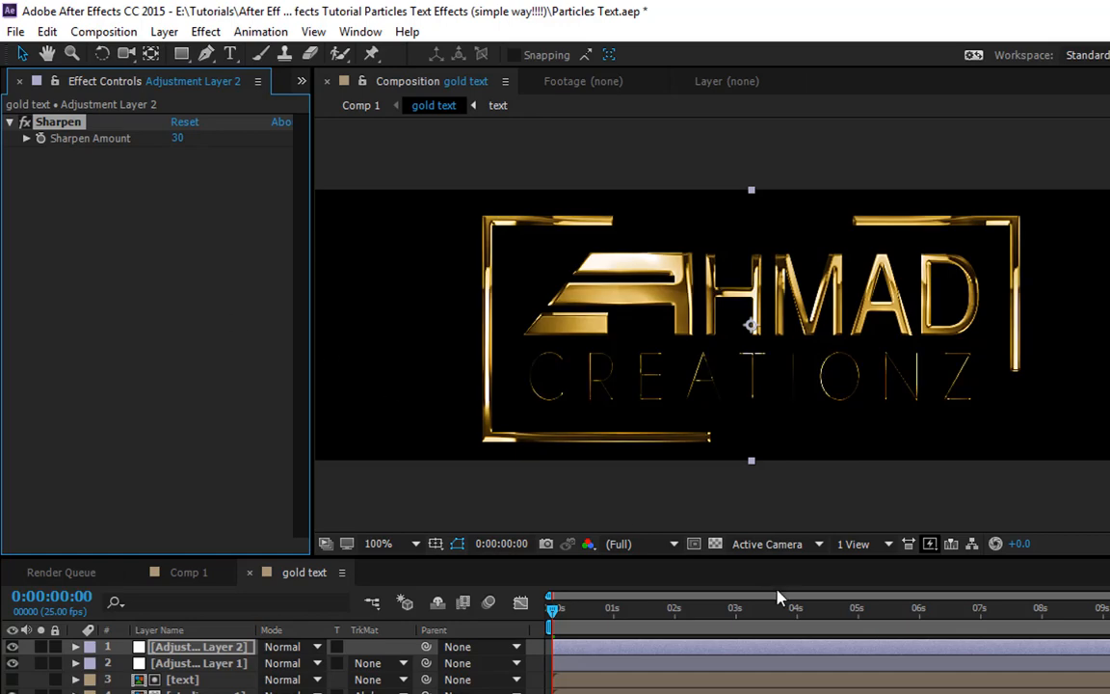
{"action": "left_click_drag", "start_coordinate": [554, 611], "coordinate": [542, 648]}
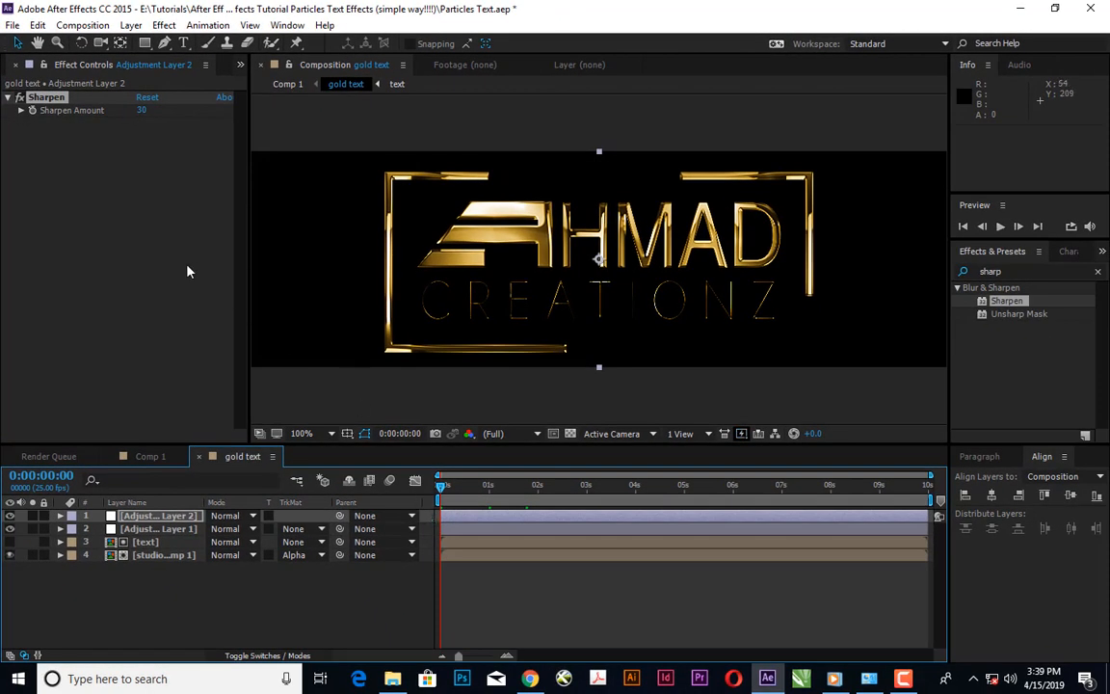
{"action": "left_click", "coordinate": [8, 100]}
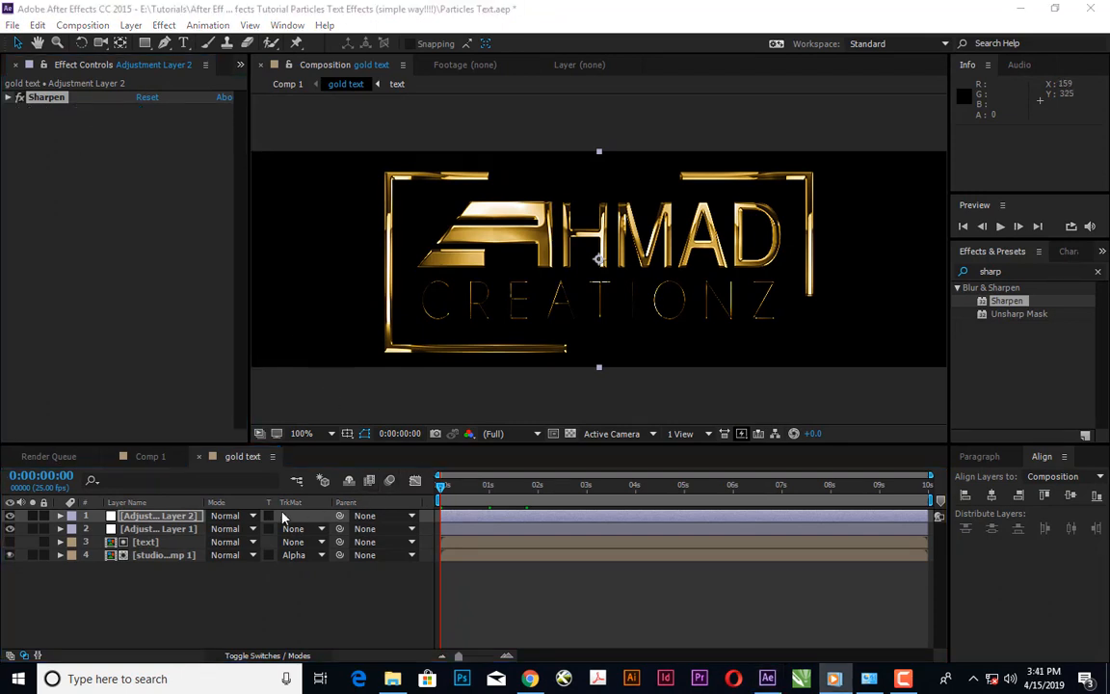
Return to Comp 1 and import the four clips Particle_1 to Particle_4 from the Particle folder into the project.
{"action": "left_click", "coordinate": [151, 457]}
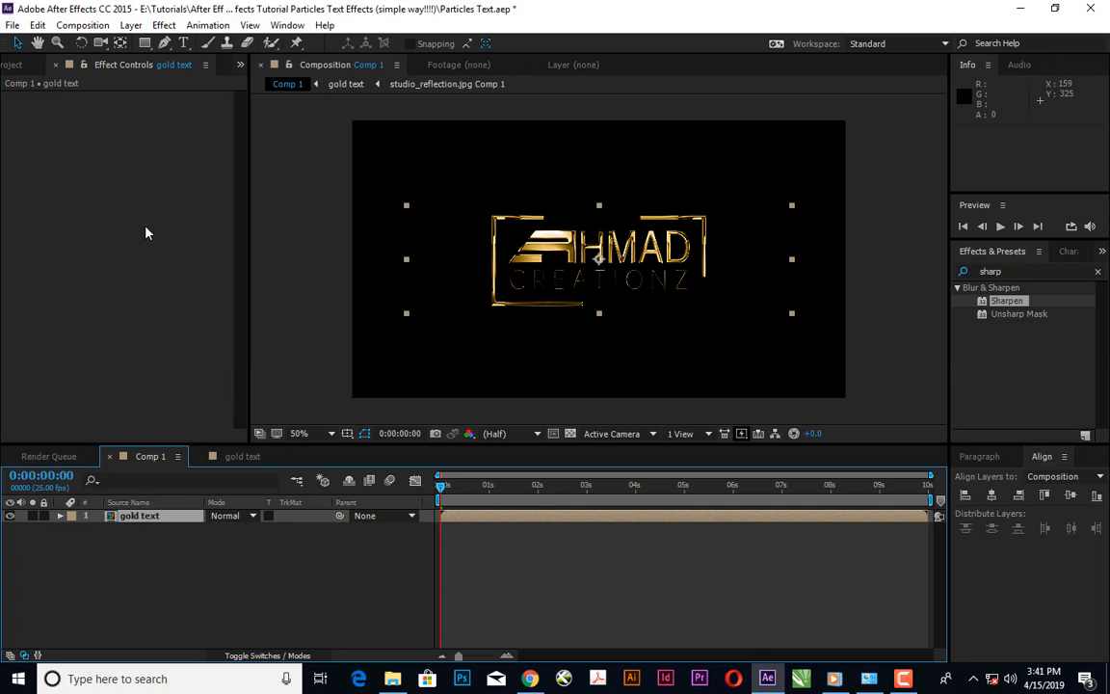
{"action": "left_click", "coordinate": [13, 65]}
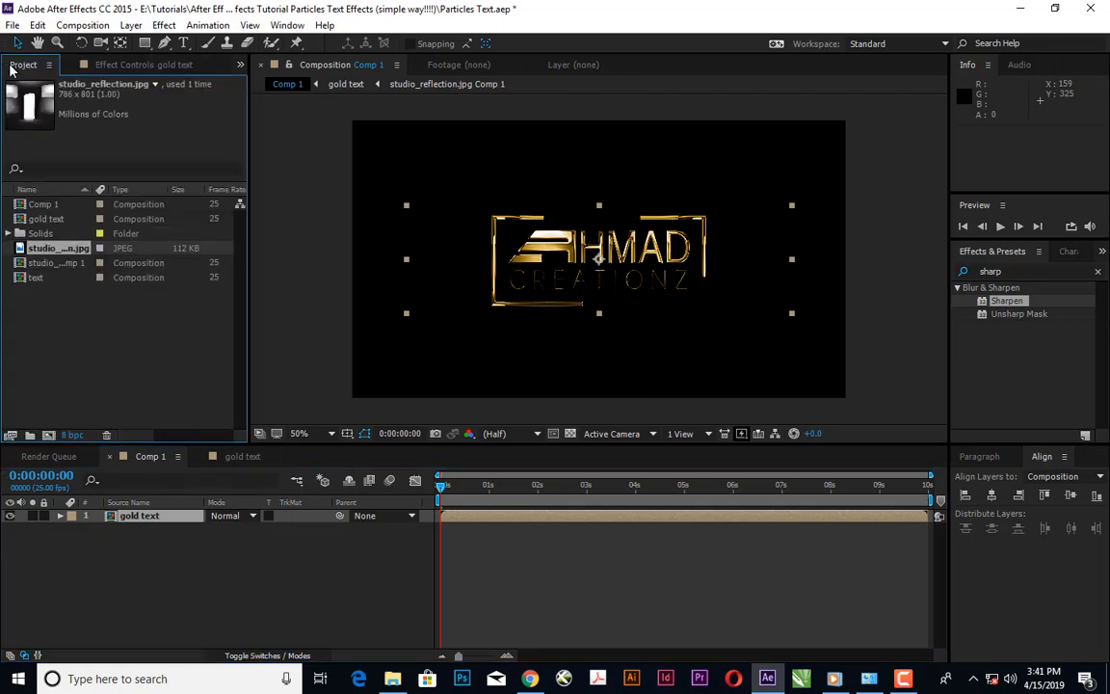
{"action": "left_click", "coordinate": [81, 355]}
{"action": "right_click", "coordinate": [82, 354]}
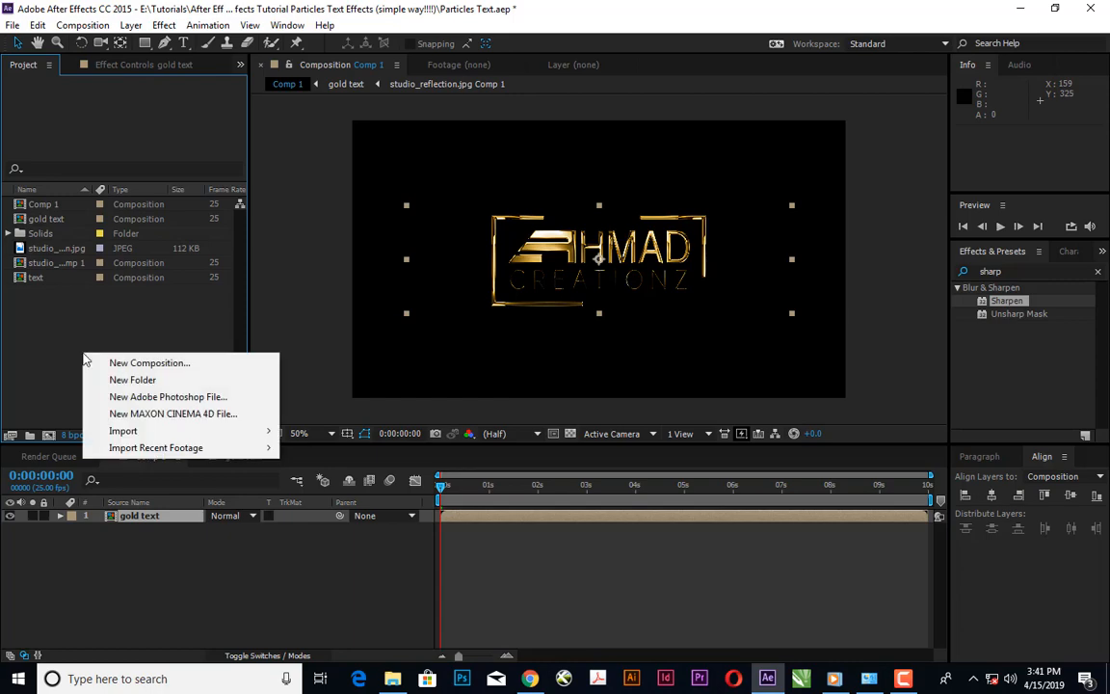
{"action": "mouse_move", "coordinate": [265, 432]}
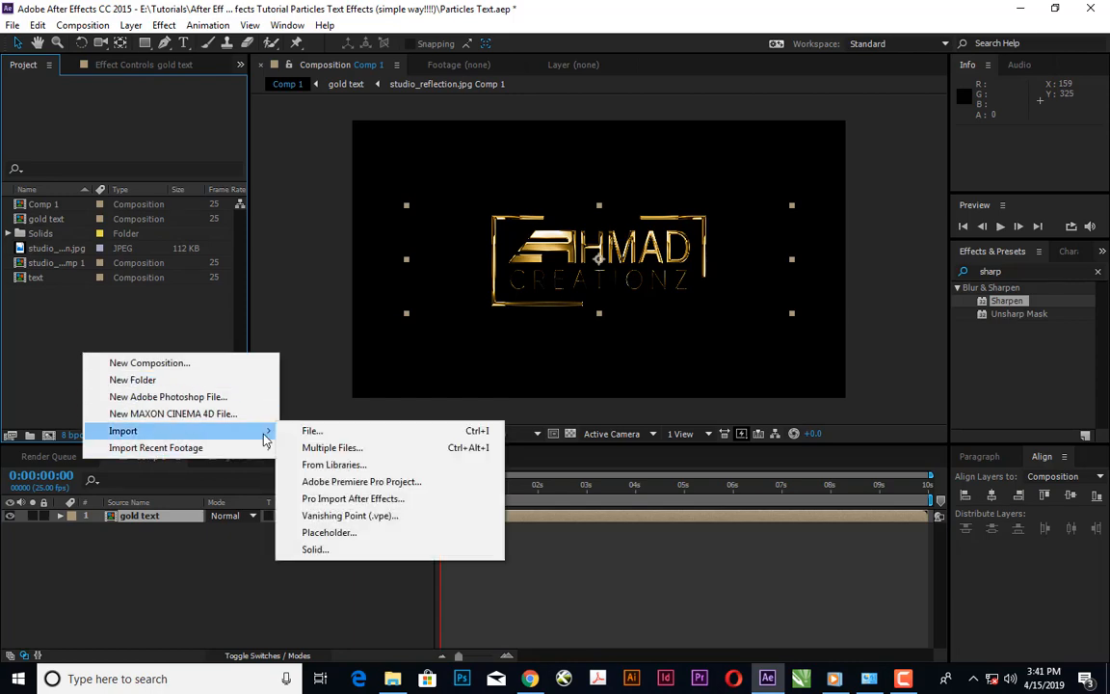
{"action": "left_click", "coordinate": [318, 432]}
{"action": "double_click", "coordinate": [175, 144]}
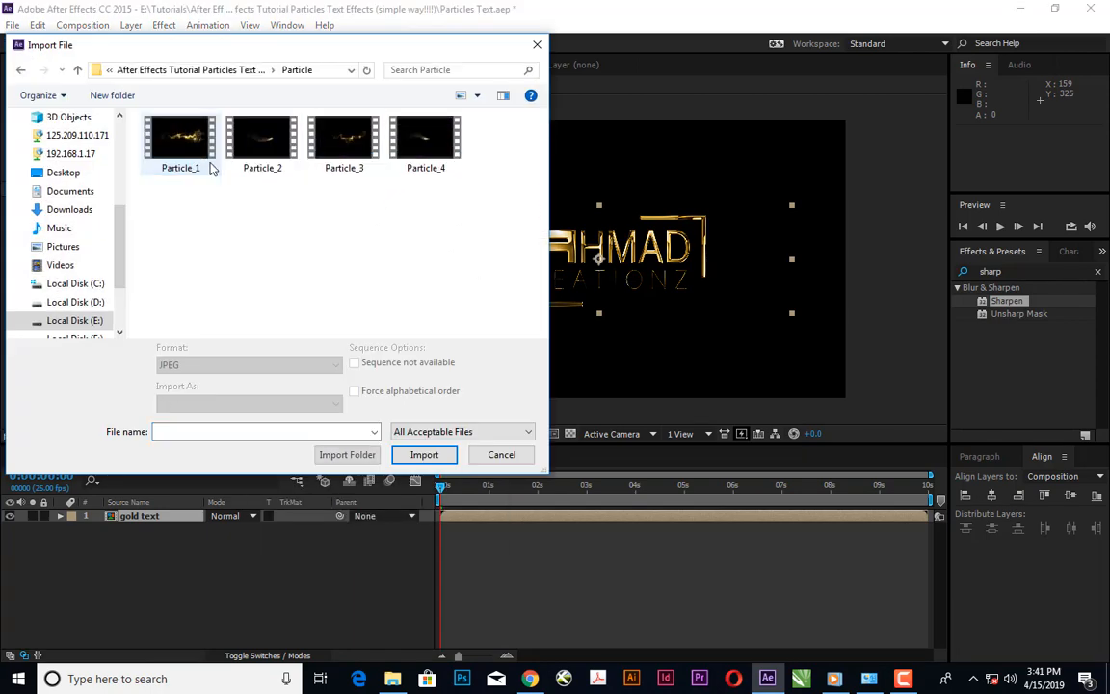
{"action": "left_click_drag", "start_coordinate": [166, 246], "coordinate": [479, 141]}
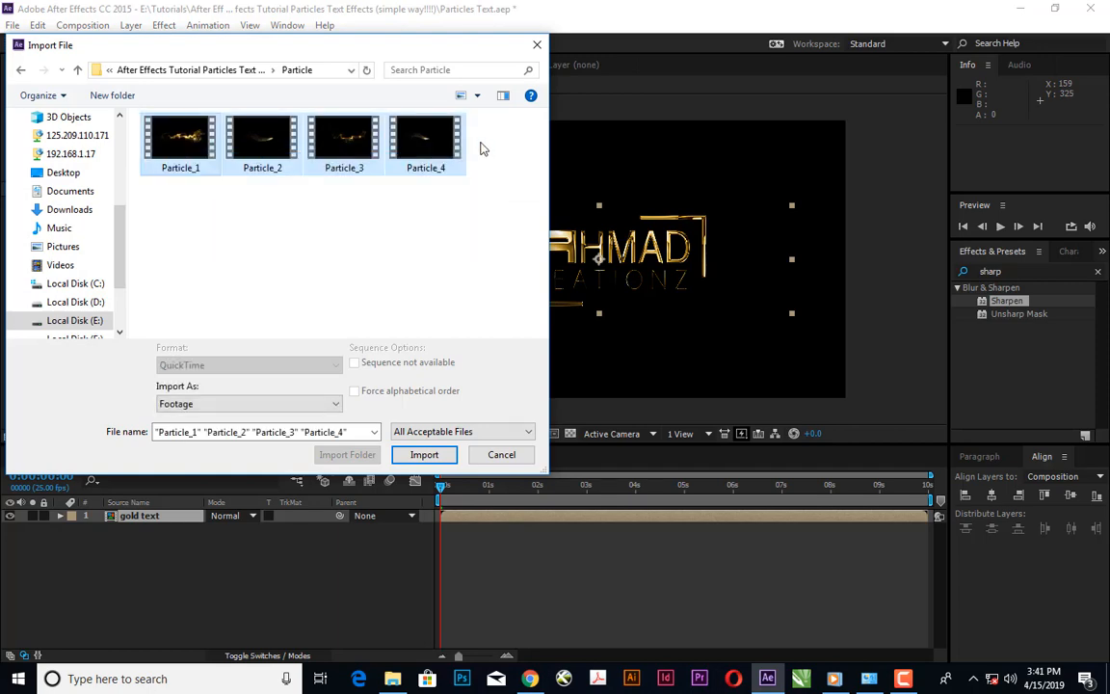
{"action": "left_click", "coordinate": [424, 455]}
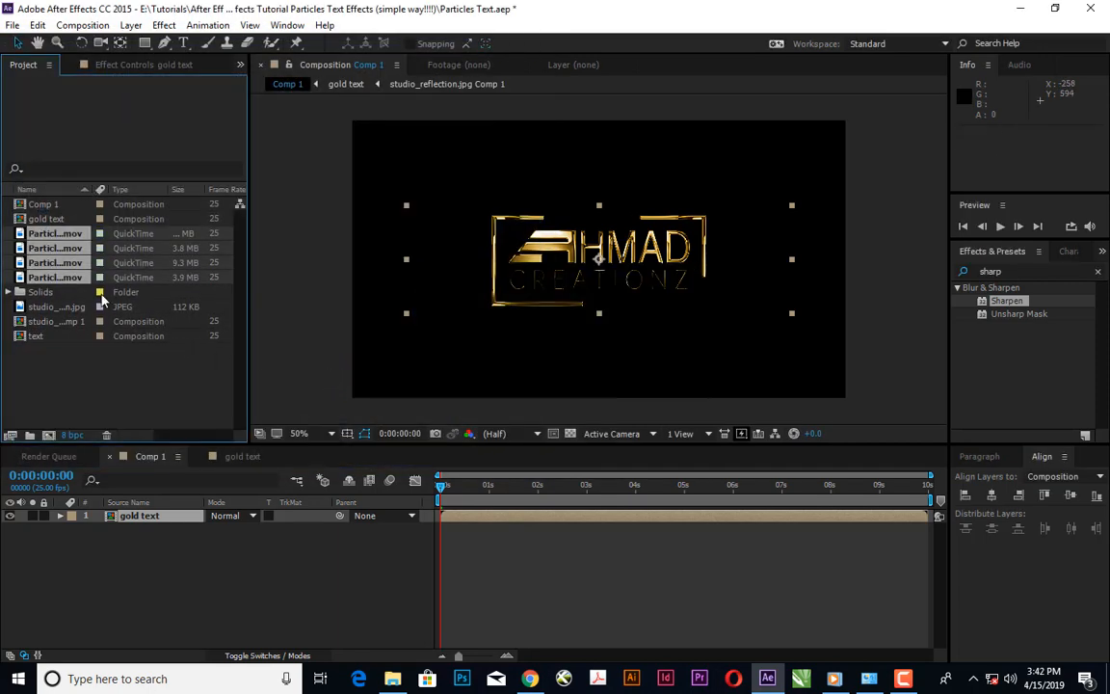
Place the four particle clips above the gold text layer in Comp 1, set their blending mode to Add, and scrub through the result.
{"action": "left_click_drag", "start_coordinate": [51, 239], "coordinate": [121, 519]}
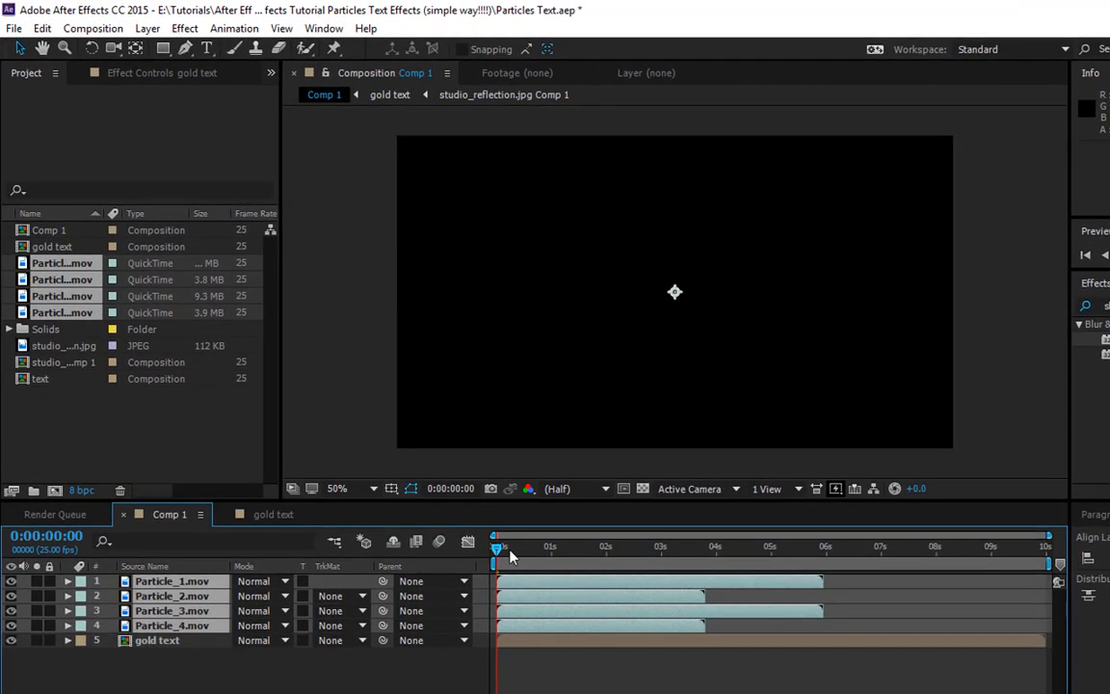
{"action": "left_click_drag", "start_coordinate": [501, 551], "coordinate": [607, 559]}
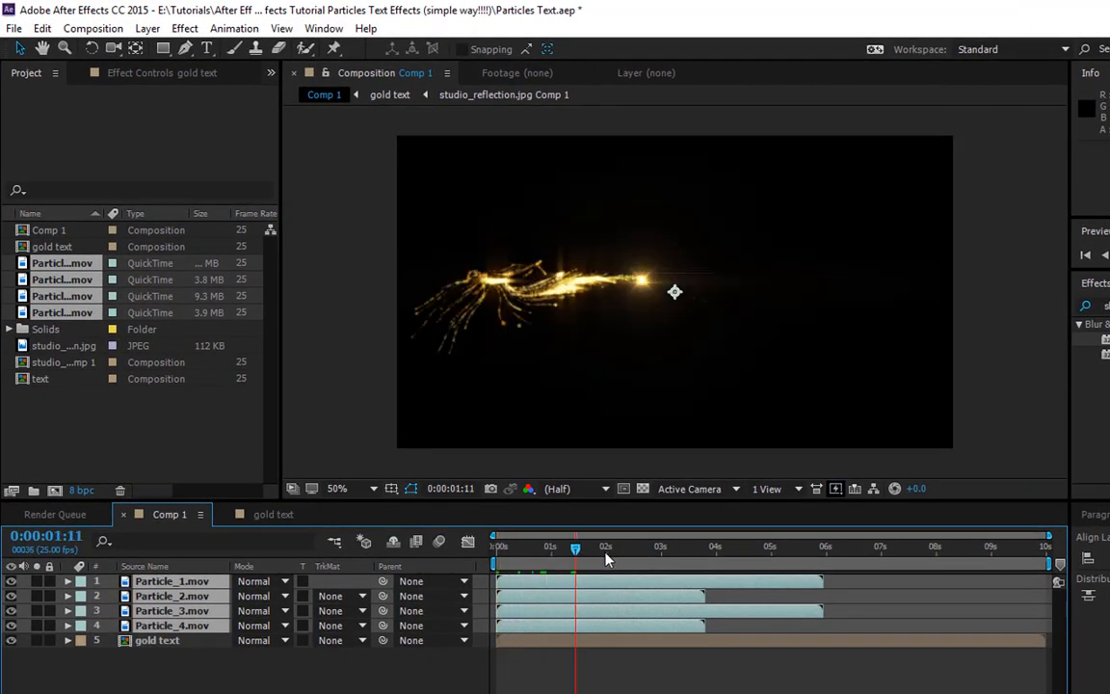
{"action": "left_click", "coordinate": [285, 584]}
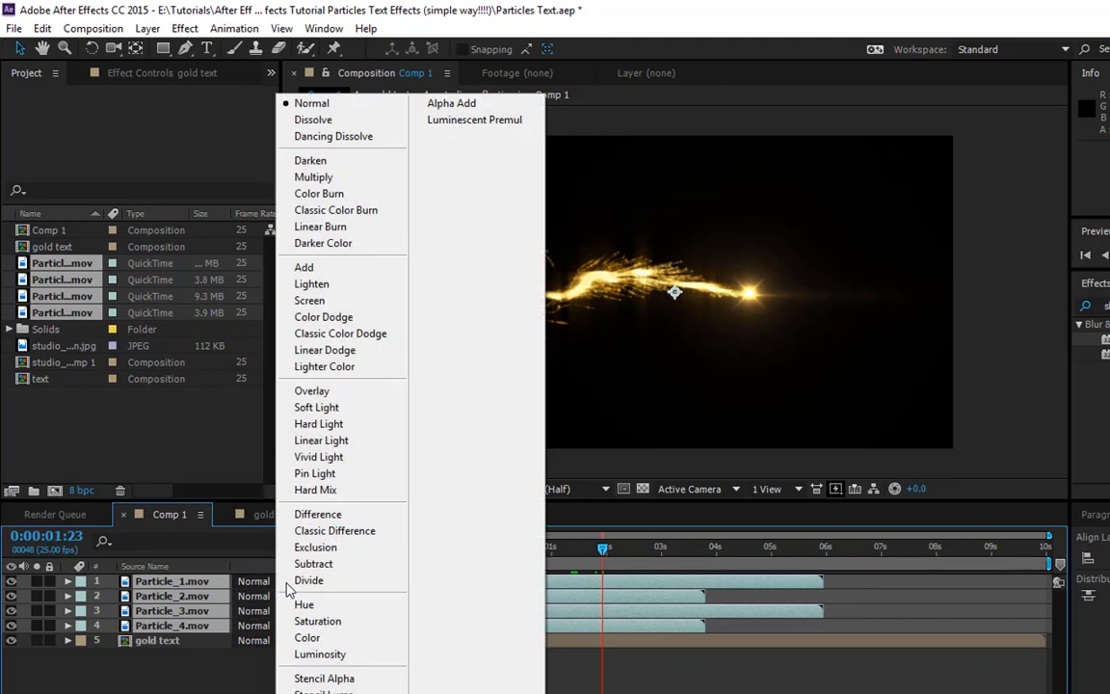
{"action": "left_click", "coordinate": [356, 269]}
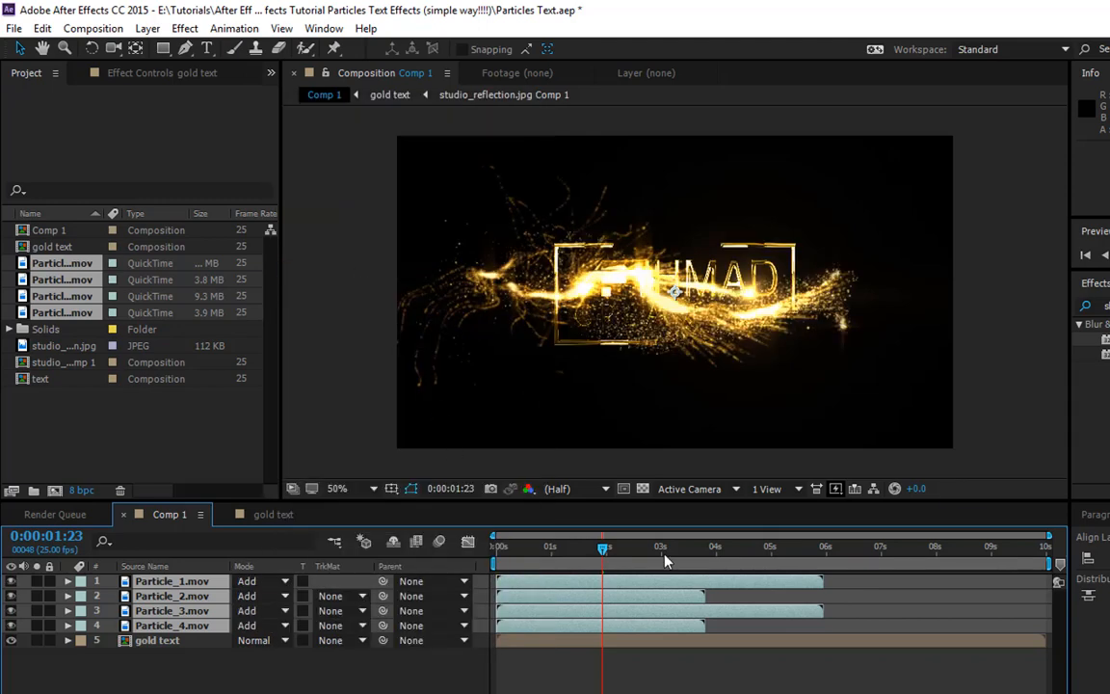
{"action": "left_click_drag", "start_coordinate": [605, 550], "coordinate": [625, 569]}
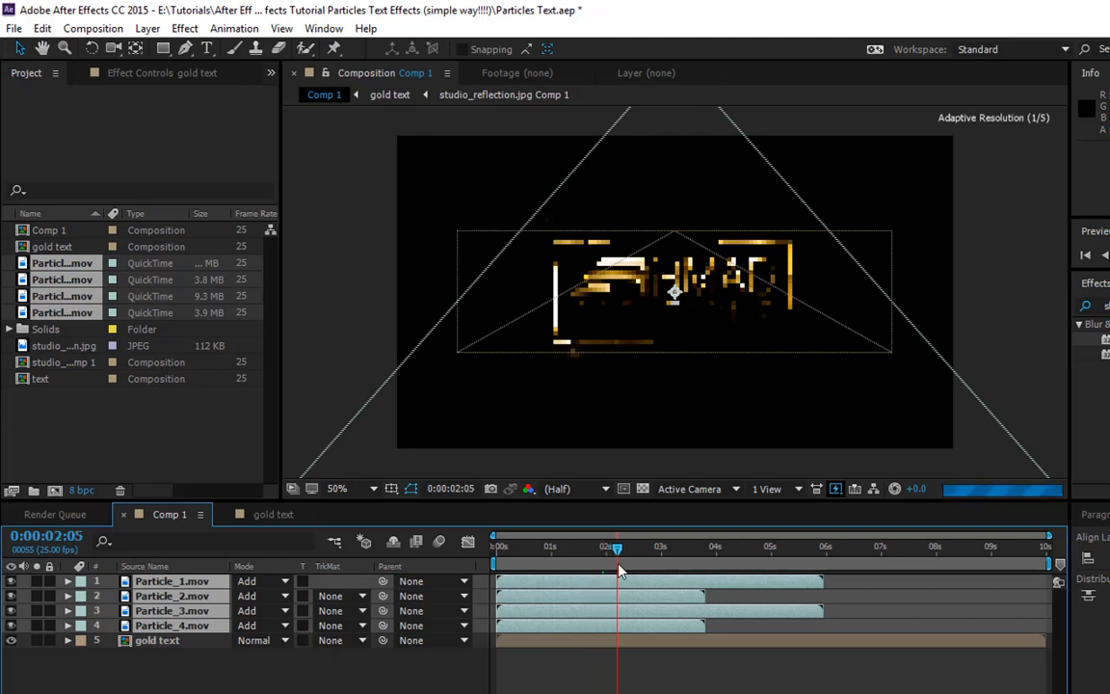
Shift the Particle_2.mov and Particle_4.mov layers together to start at 0:00:00:04 and preview the composition from the beginning.
{"action": "left_click", "coordinate": [142, 669]}
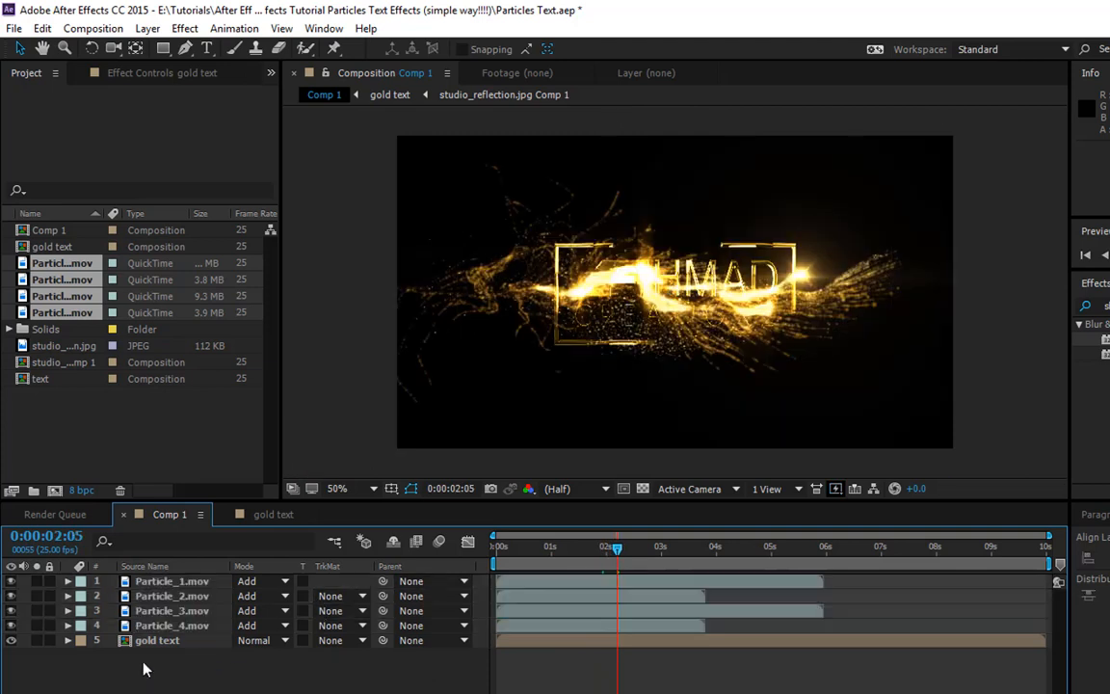
{"action": "left_click", "coordinate": [157, 598]}
{"action": "left_click", "coordinate": [159, 627], "text": "ctrl"}
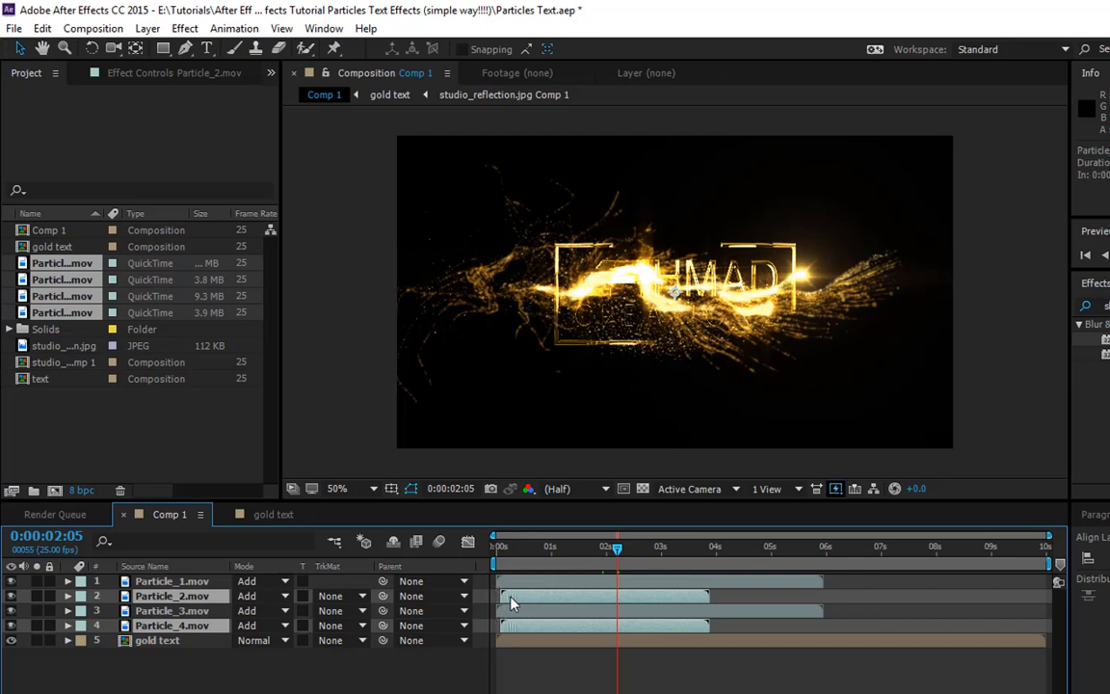
{"action": "left_click_drag", "start_coordinate": [510, 603], "coordinate": [518, 604]}
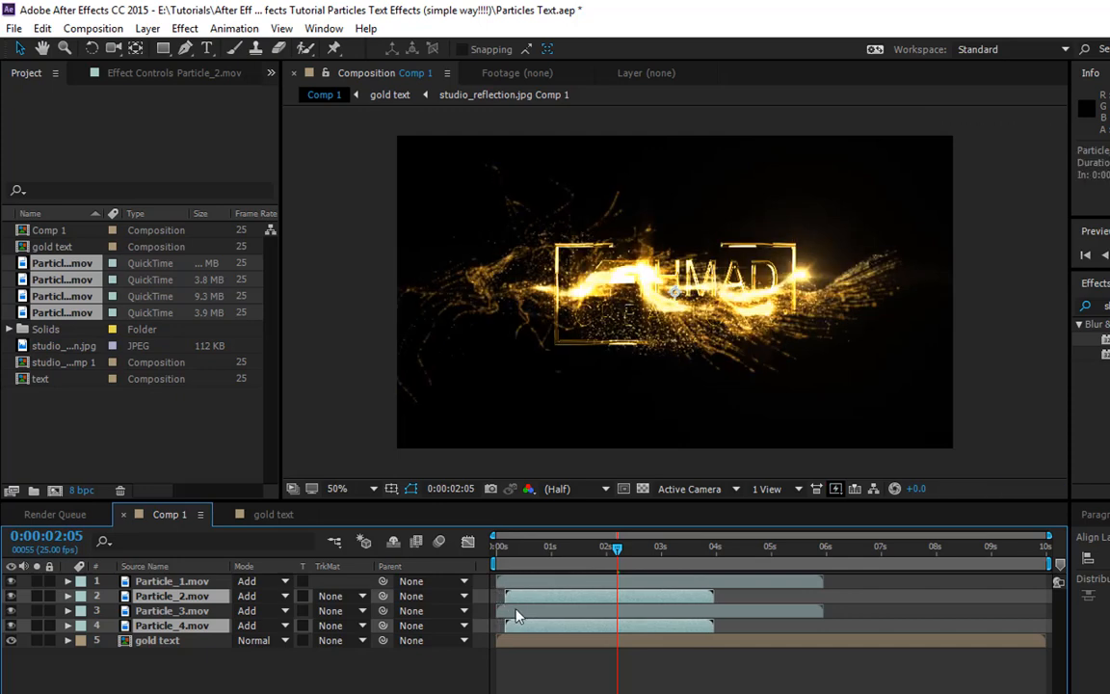
{"action": "left_click_drag", "start_coordinate": [613, 554], "coordinate": [477, 551]}
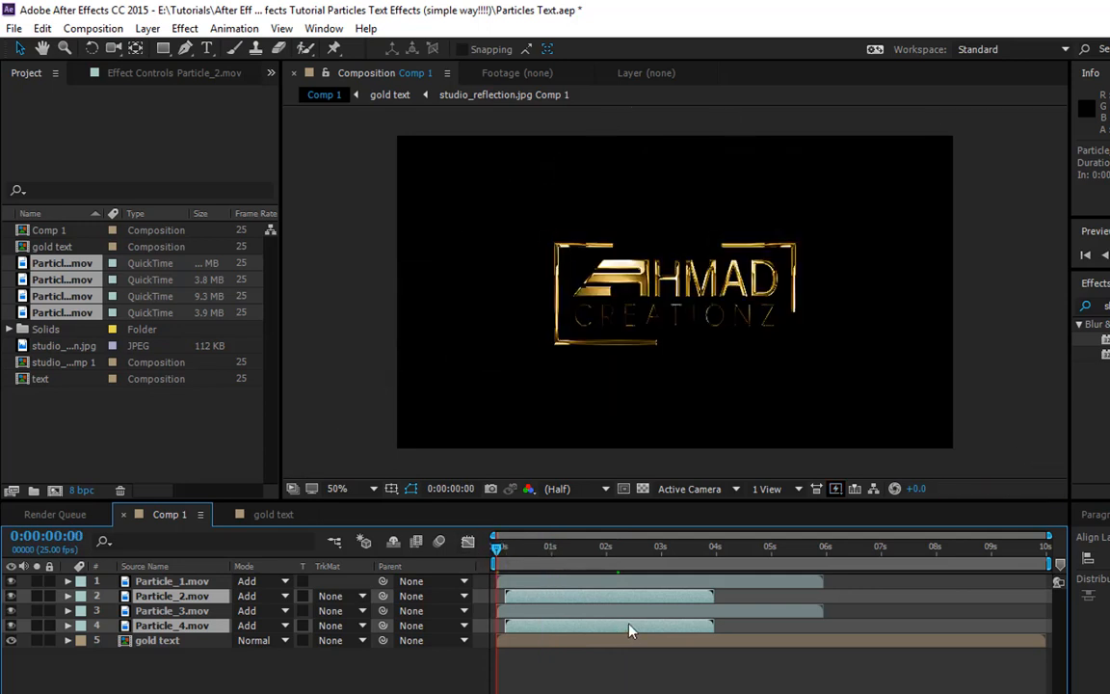
{"action": "key", "text": "space"}
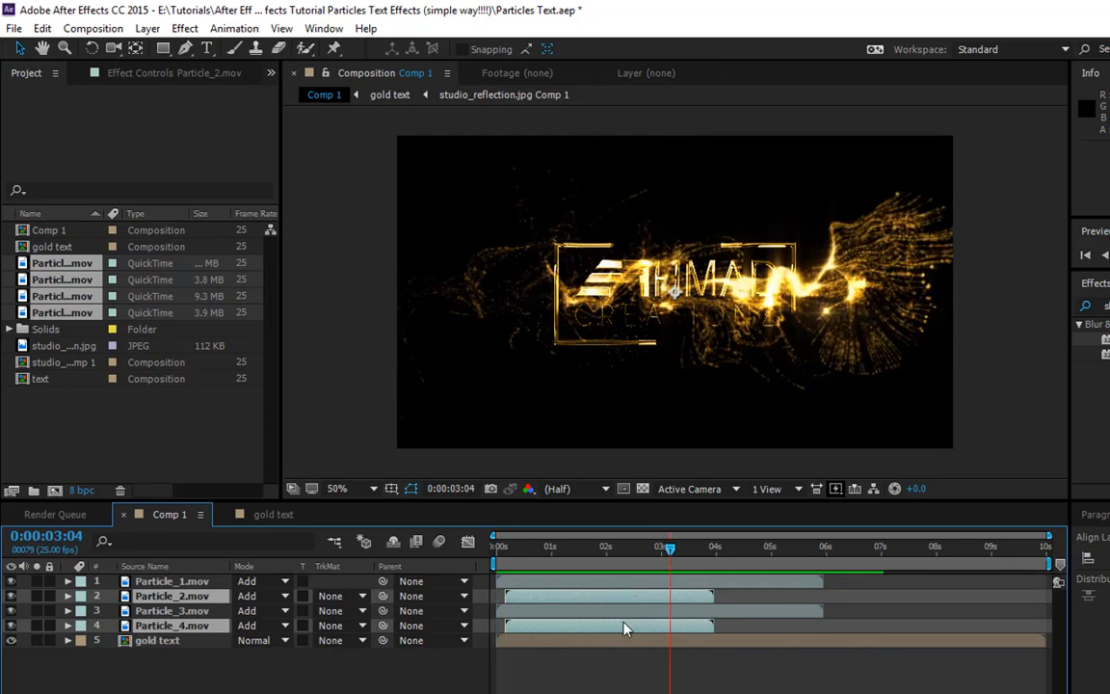
Apply the Sharpen effect to Particle_4.mov with a Sharpen Amount of 200, preview from the start, and scrub to 0:00:05:07.
{"action": "left_click", "coordinate": [252, 679]}
{"action": "left_click", "coordinate": [174, 629]}
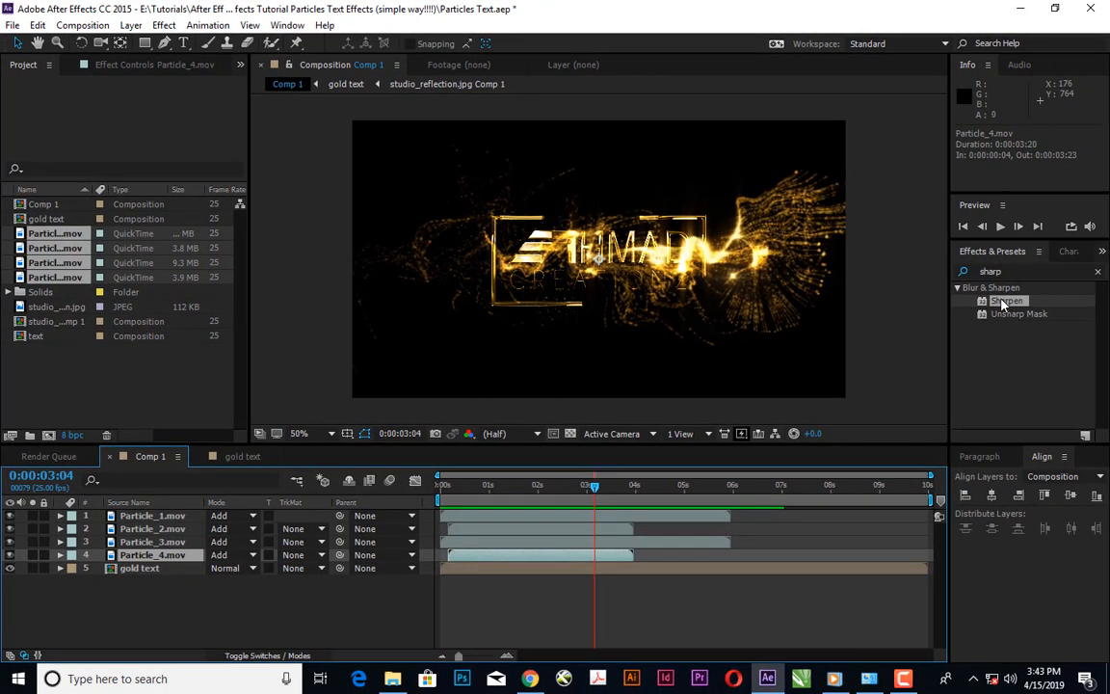
{"action": "left_click_drag", "start_coordinate": [1002, 305], "coordinate": [164, 559]}
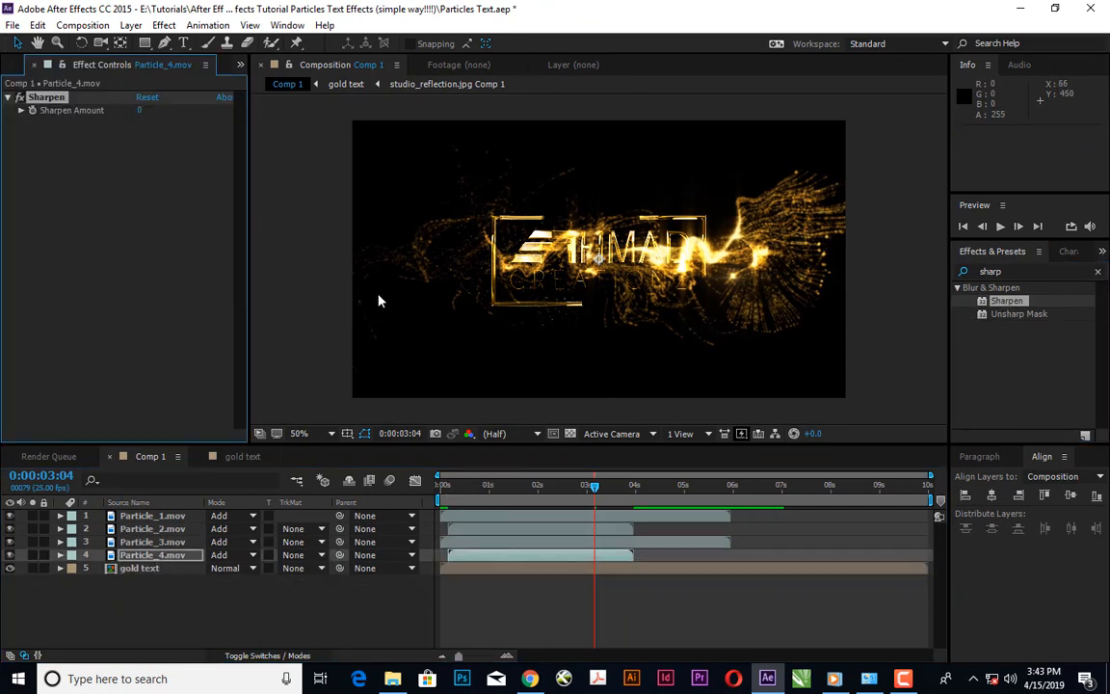
{"action": "left_click", "coordinate": [141, 110]}
{"action": "type", "text": "200"}
{"action": "key", "text": "Return"}
{"action": "left_click_drag", "start_coordinate": [596, 492], "coordinate": [441, 493]}
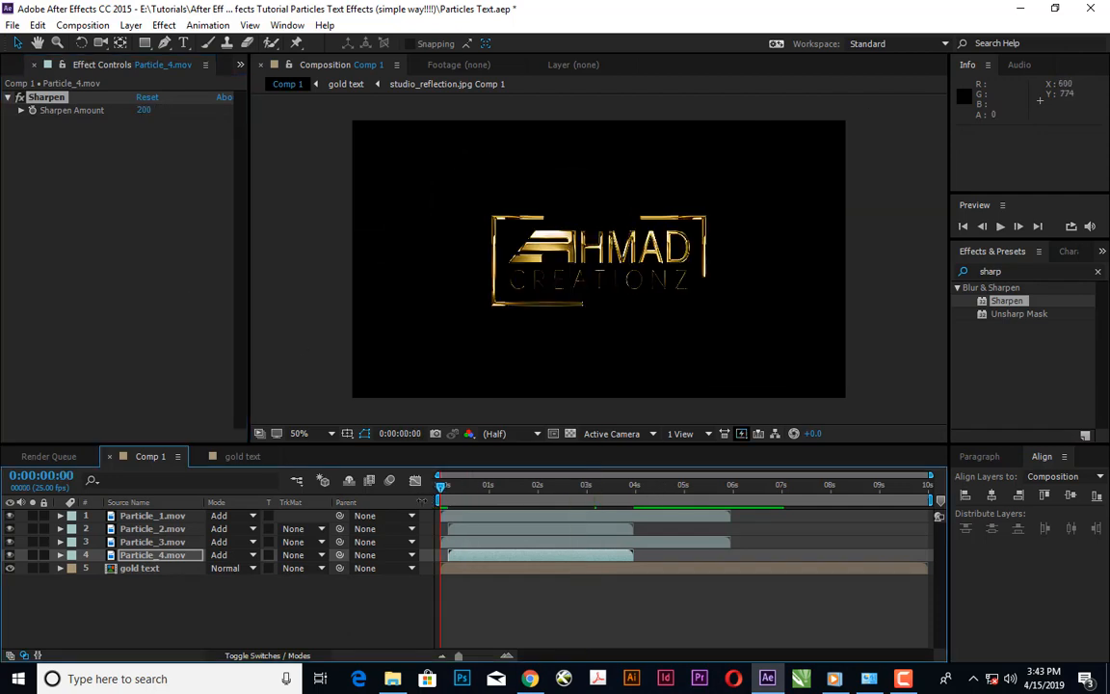
{"action": "key", "text": "space"}
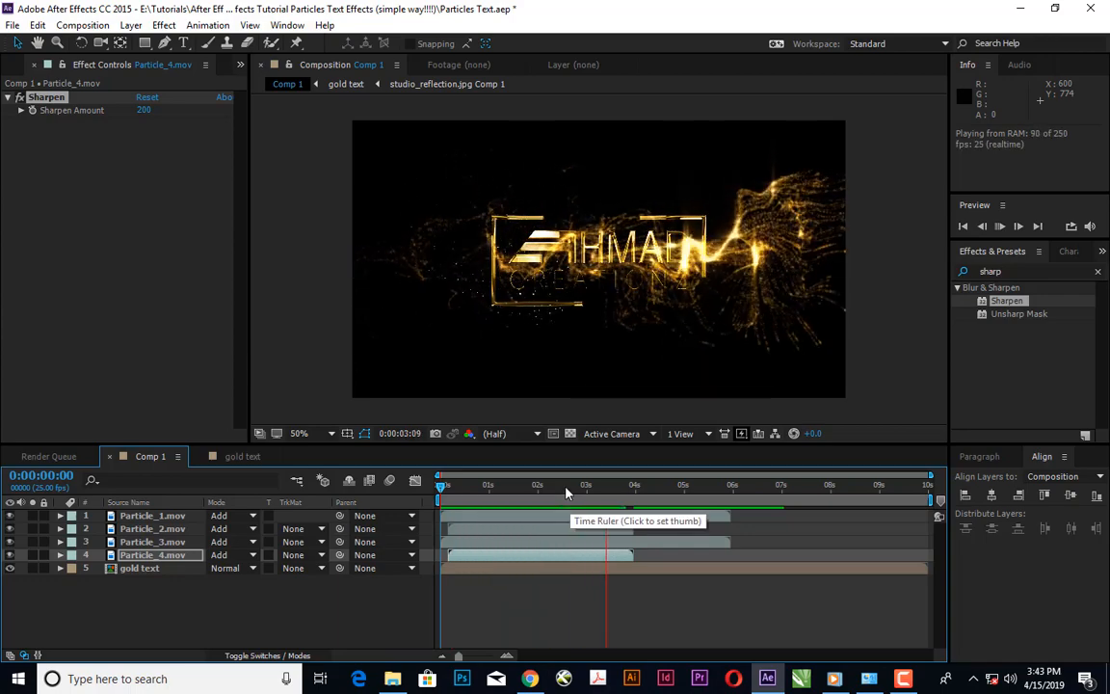
{"action": "key", "text": "space"}
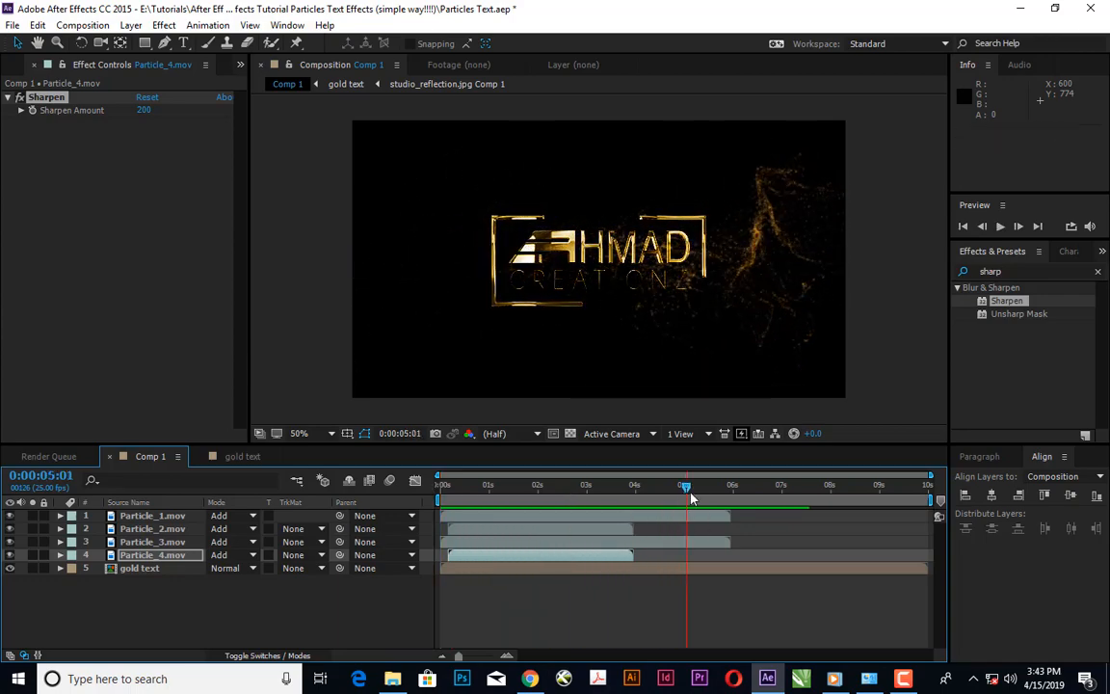
{"action": "key", "text": "space"}
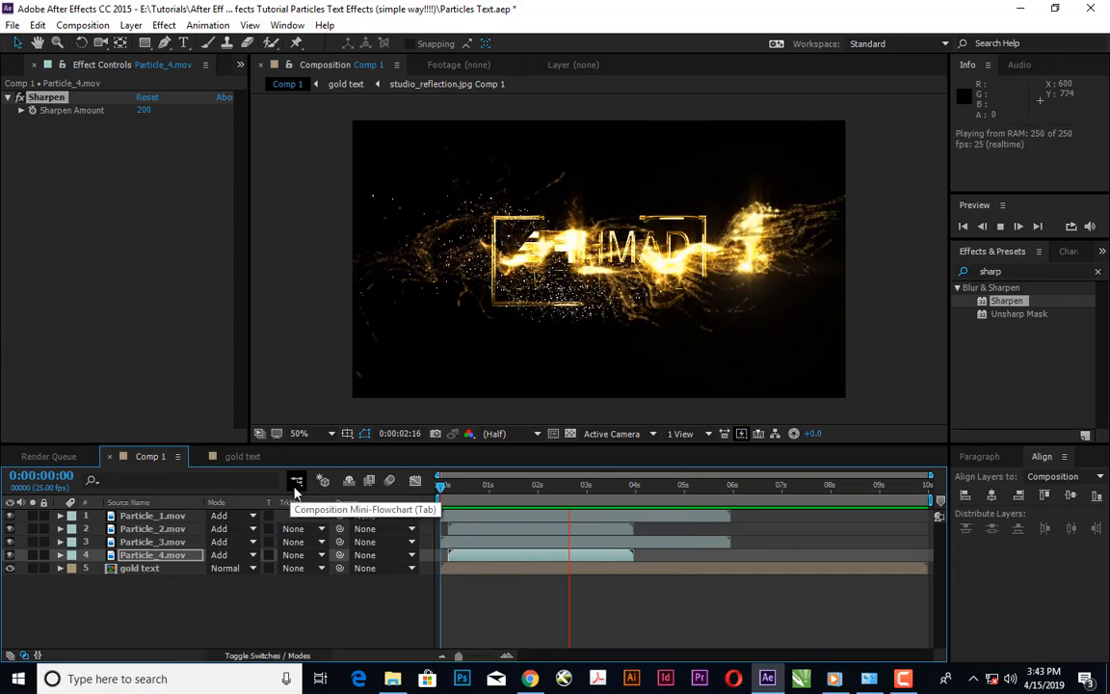
{"action": "key", "text": "space"}
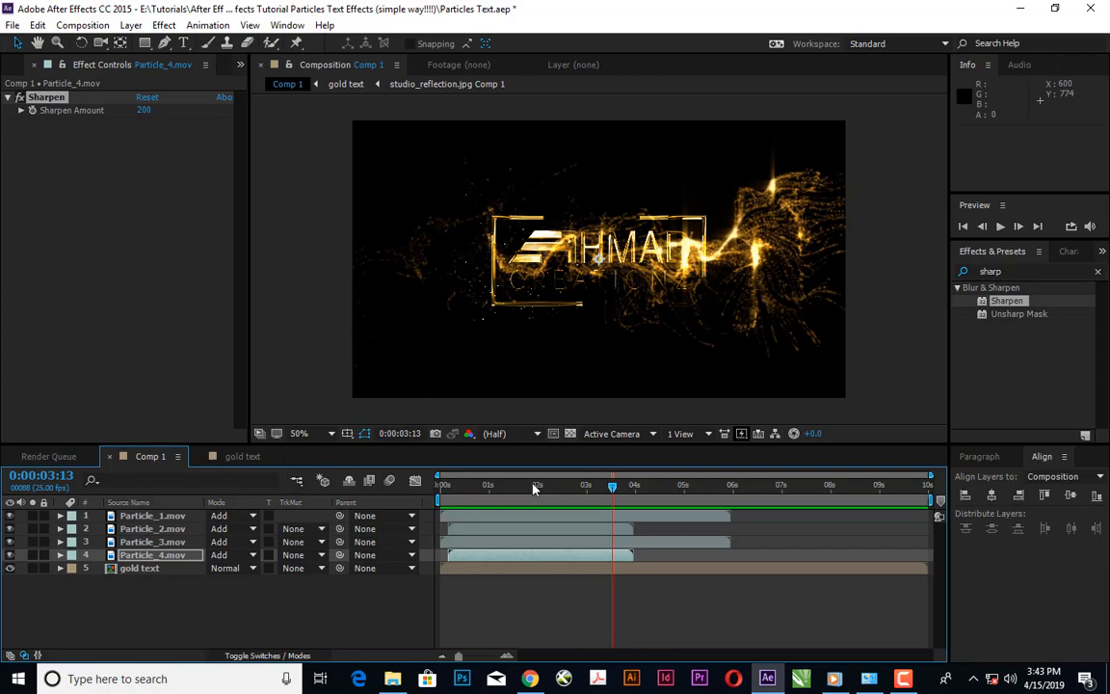
{"action": "left_click_drag", "start_coordinate": [614, 487], "coordinate": [699, 515]}
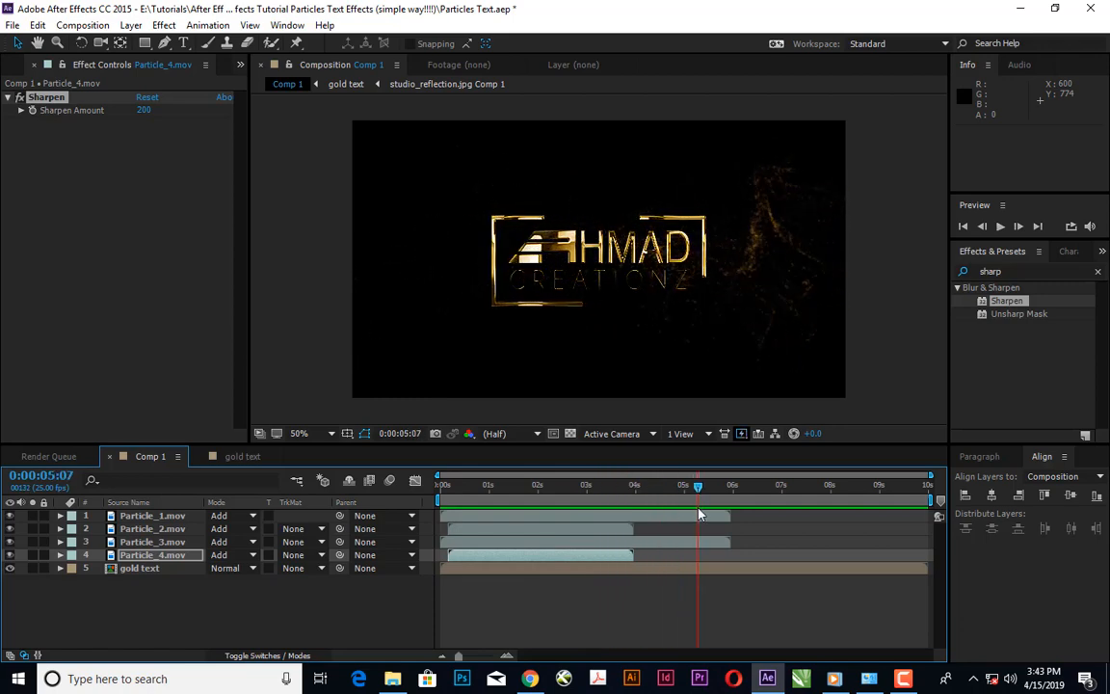